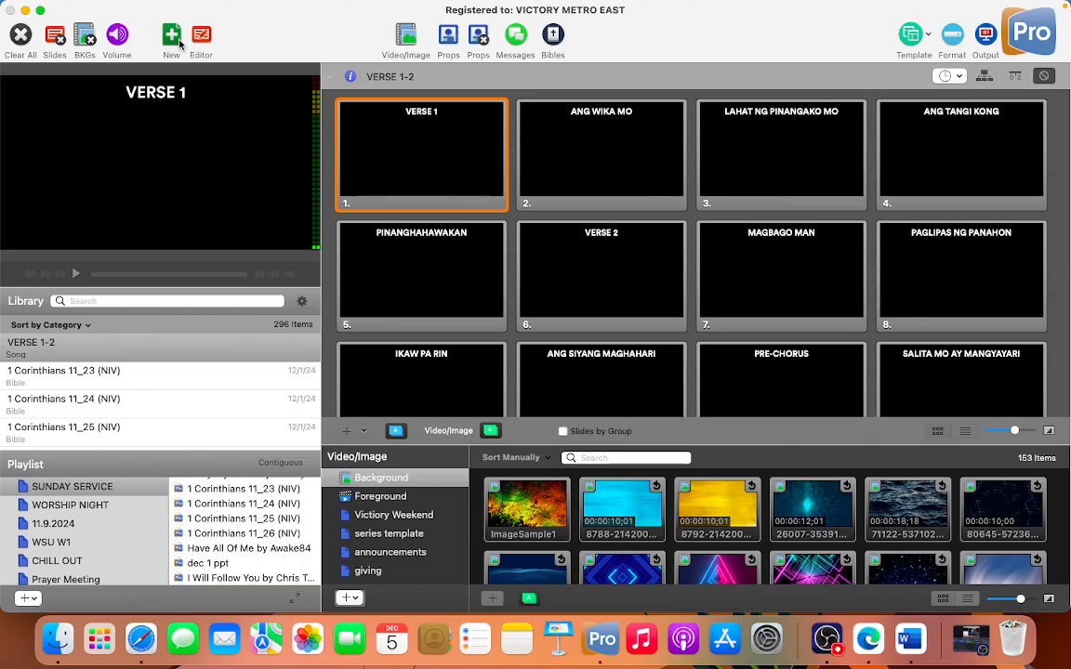
click(171, 37)
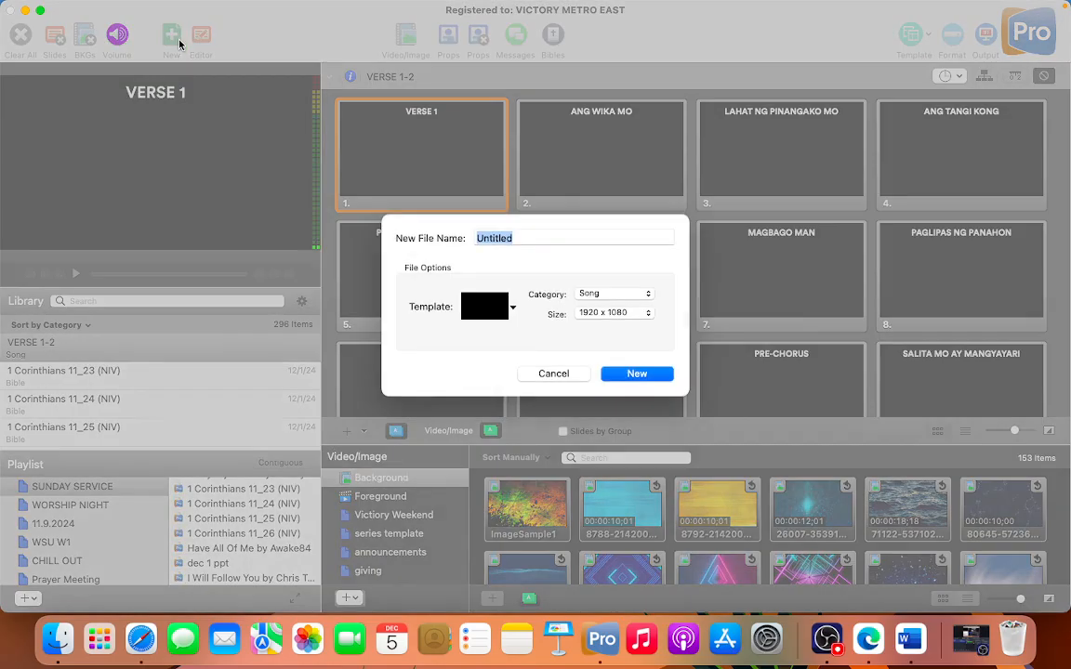
click(555, 375)
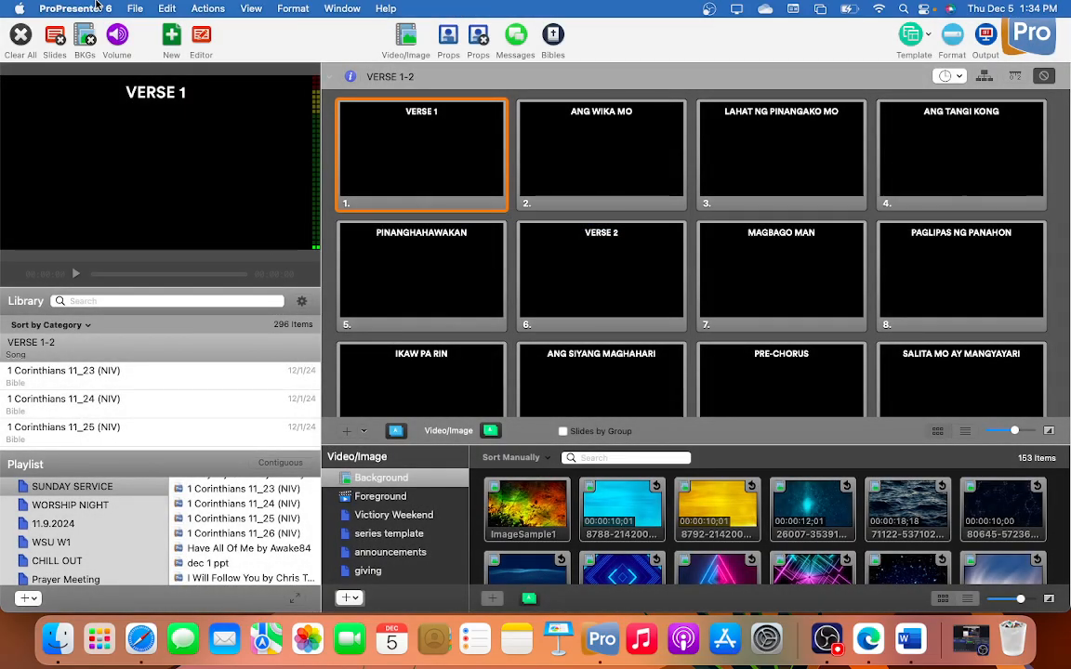
click(135, 9)
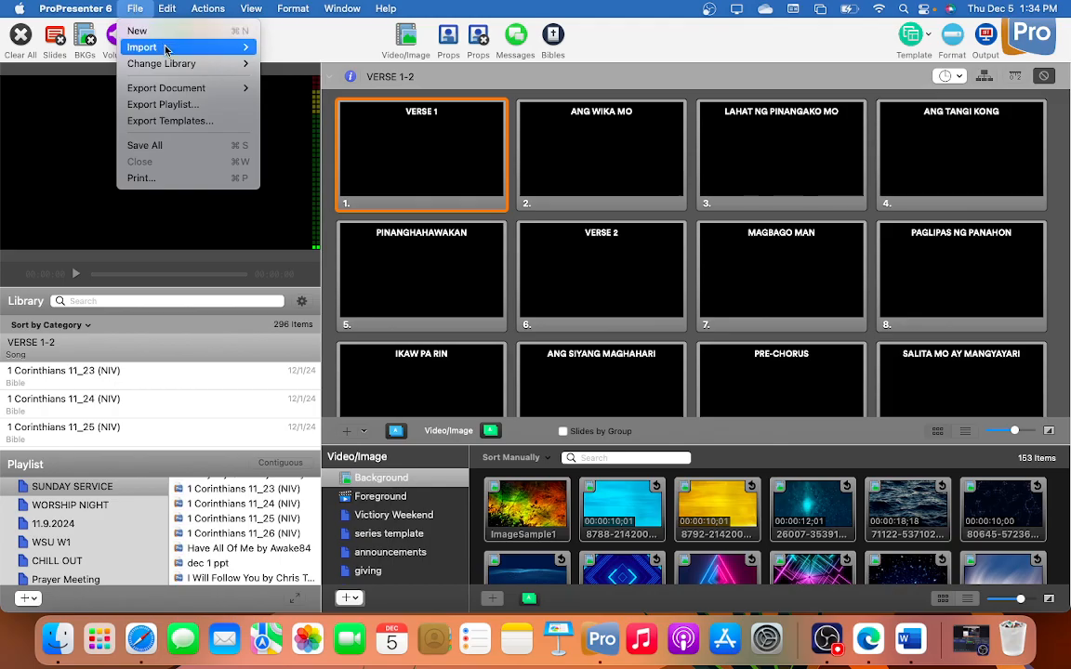
mouse_move(172, 51)
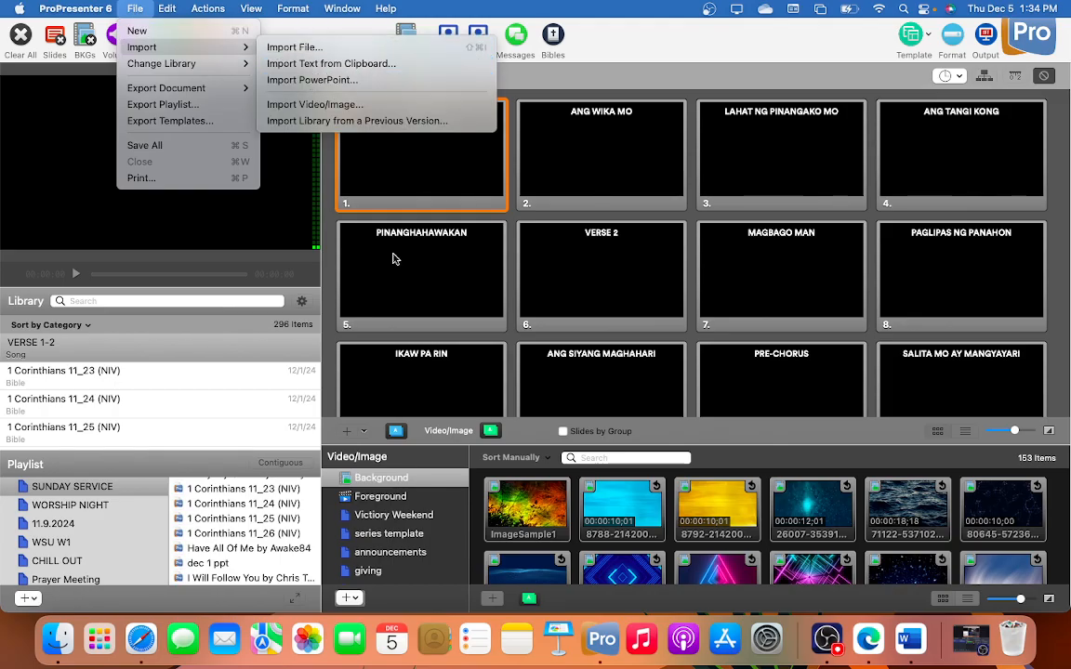
click(365, 63)
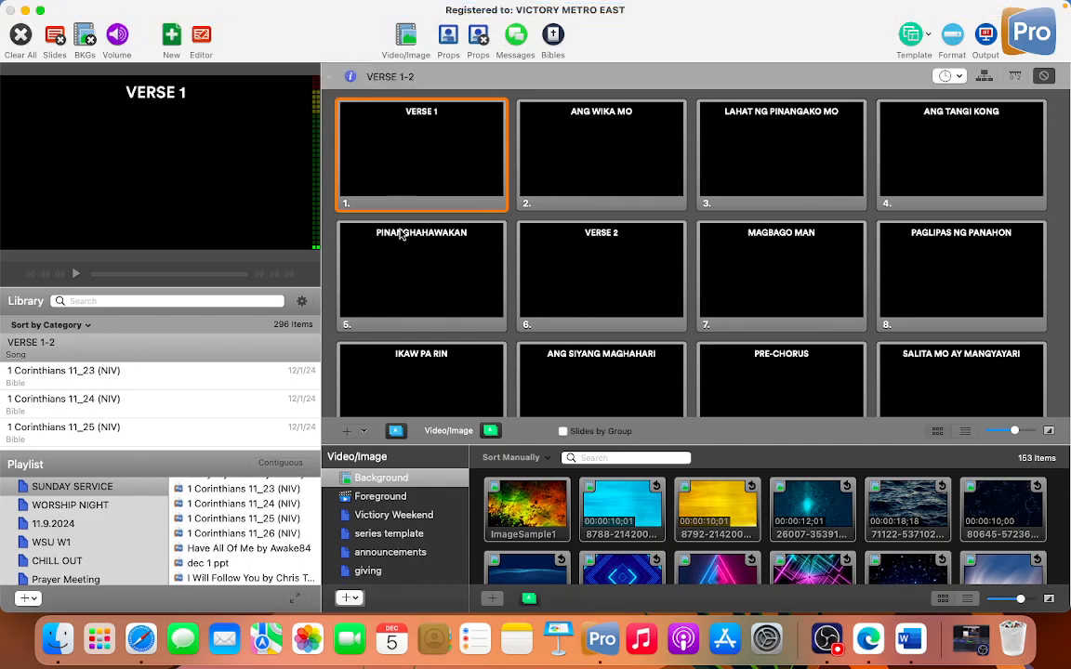
Step: Switch to Safari and copy the full 'Di Magbabago lyrics, from the VERSE 1 heading to the end of LAST CHORUS
click(141, 639)
scroll(311, 239, up, 5)
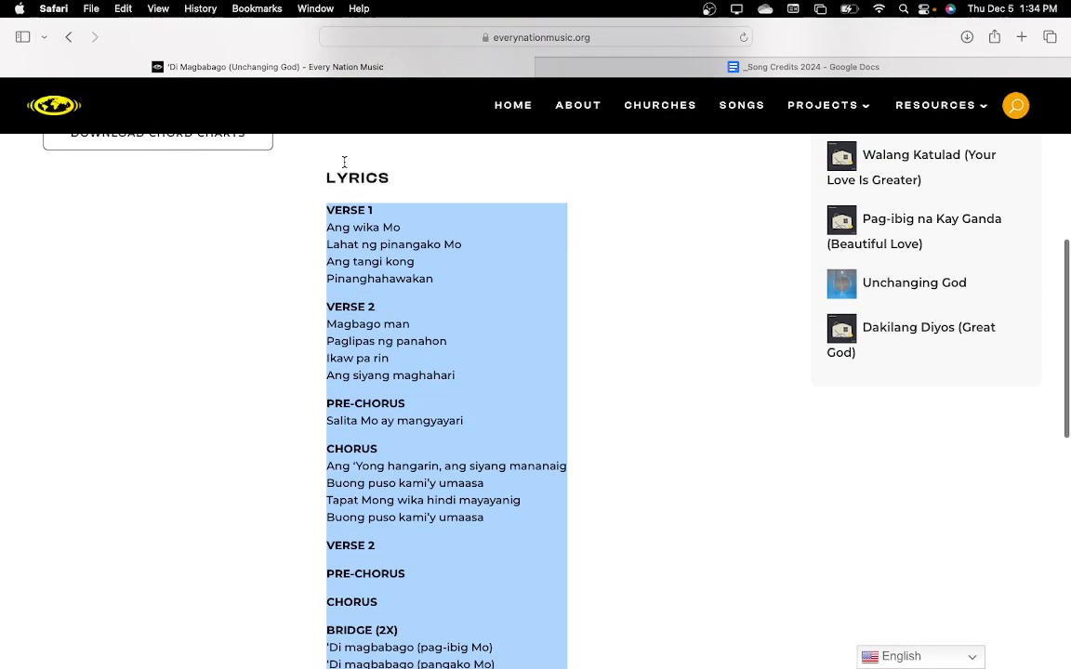
click(277, 317)
scroll(277, 325, up, 8)
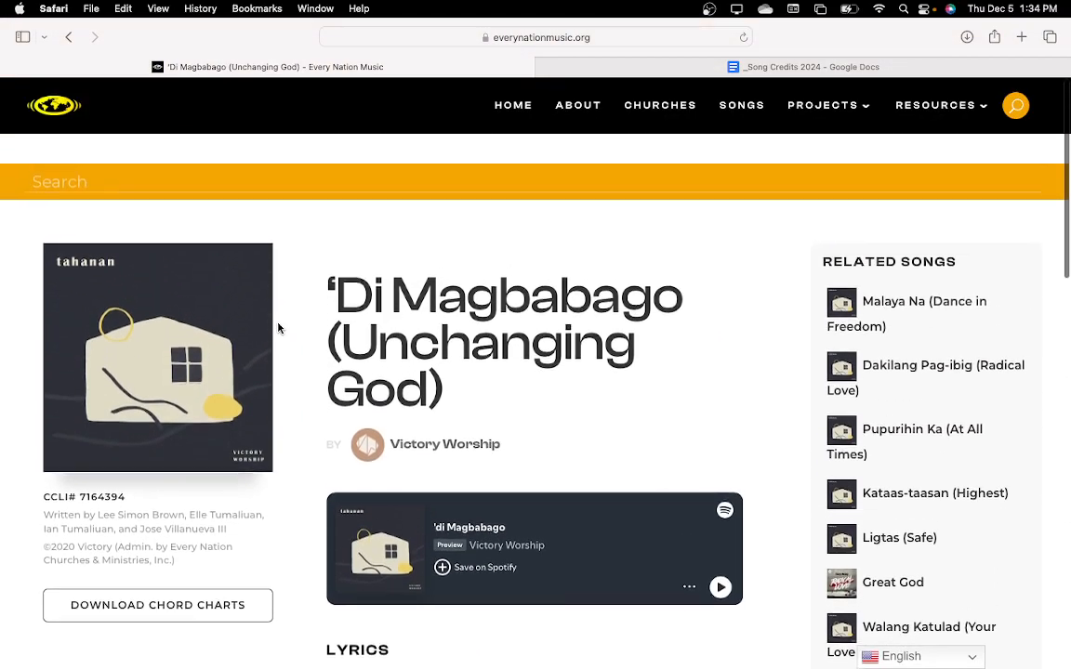
scroll(277, 327, down, 5)
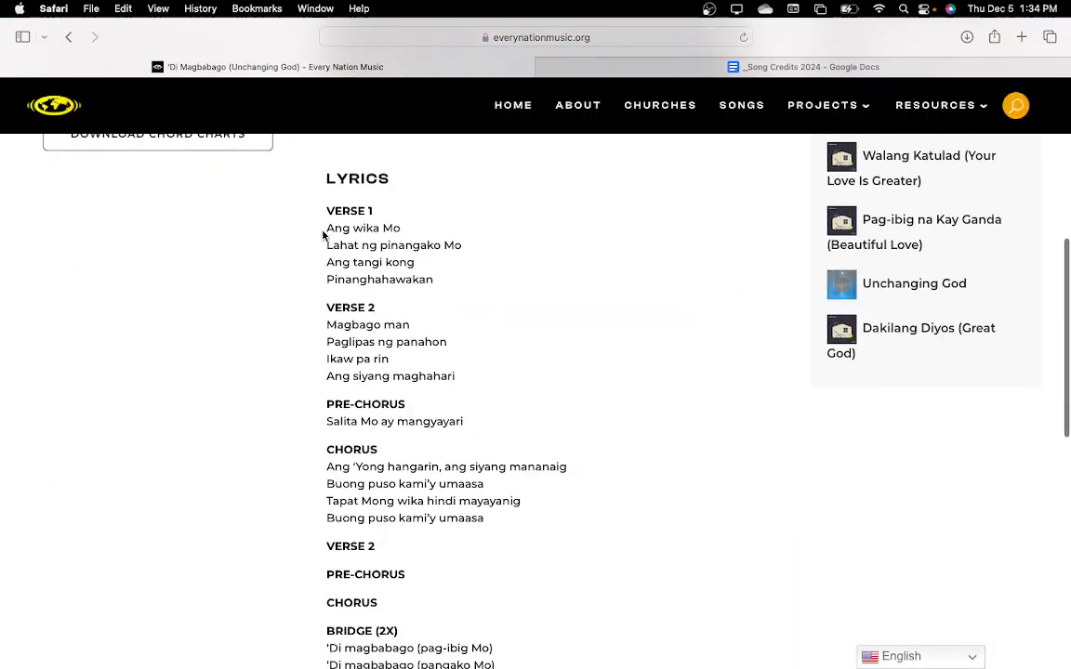
drag(326, 211, 477, 531)
scroll(430, 499, down, 5)
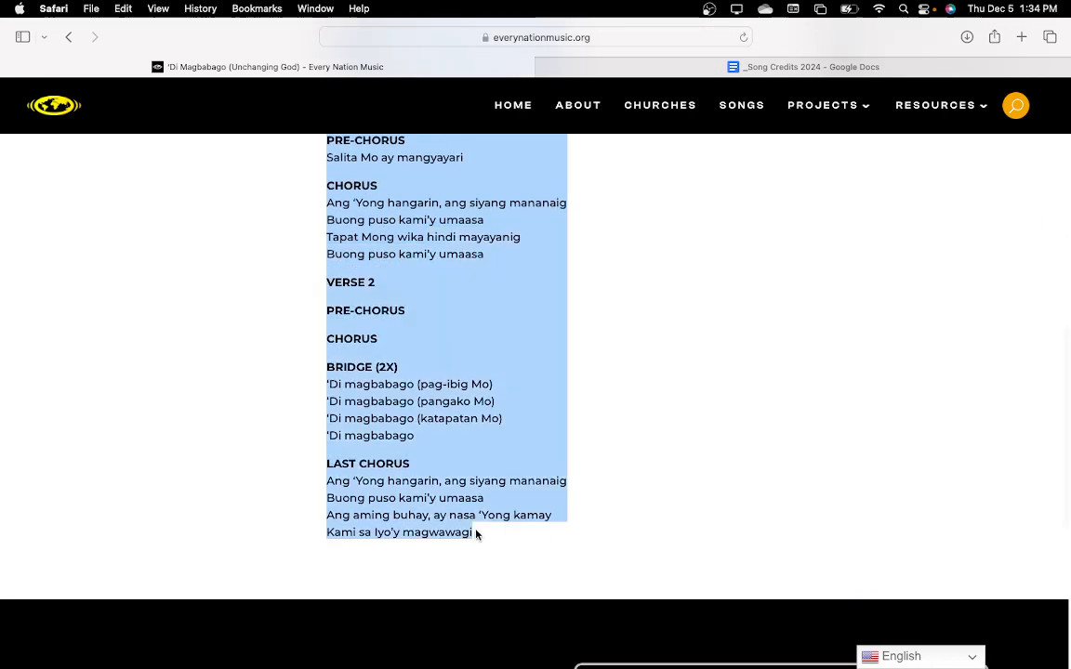
right_click(435, 495)
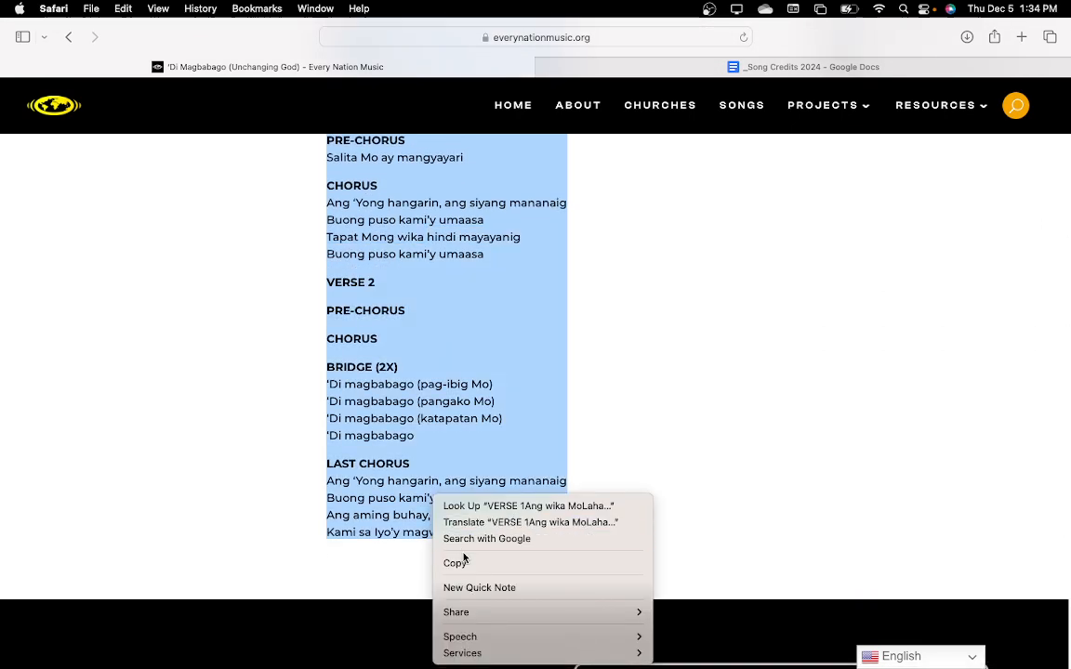
click(466, 564)
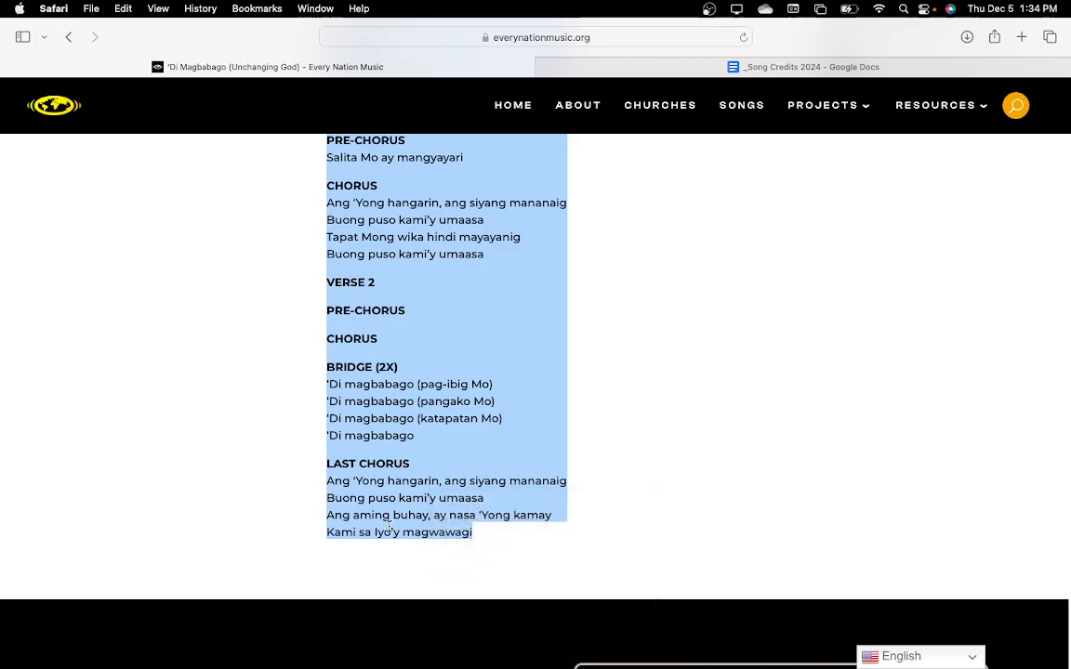
Step: Switch to ProPresenter 6 and start importing the text from the clipboard, keeping slides delimited by Line Break
key(super+Tab)
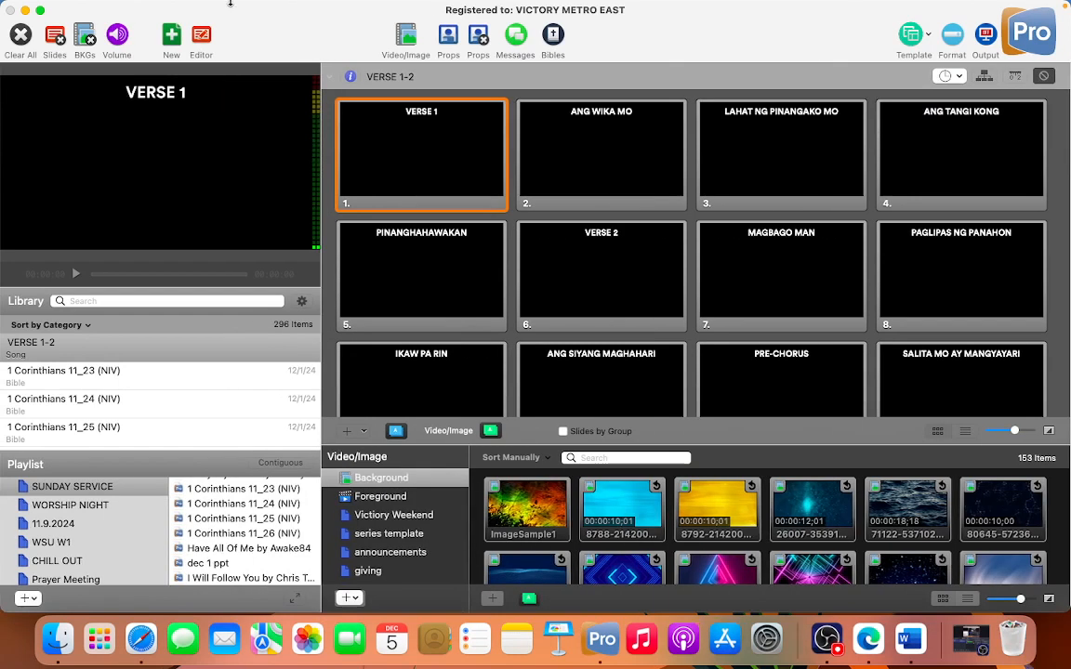
mouse_move(205, 4)
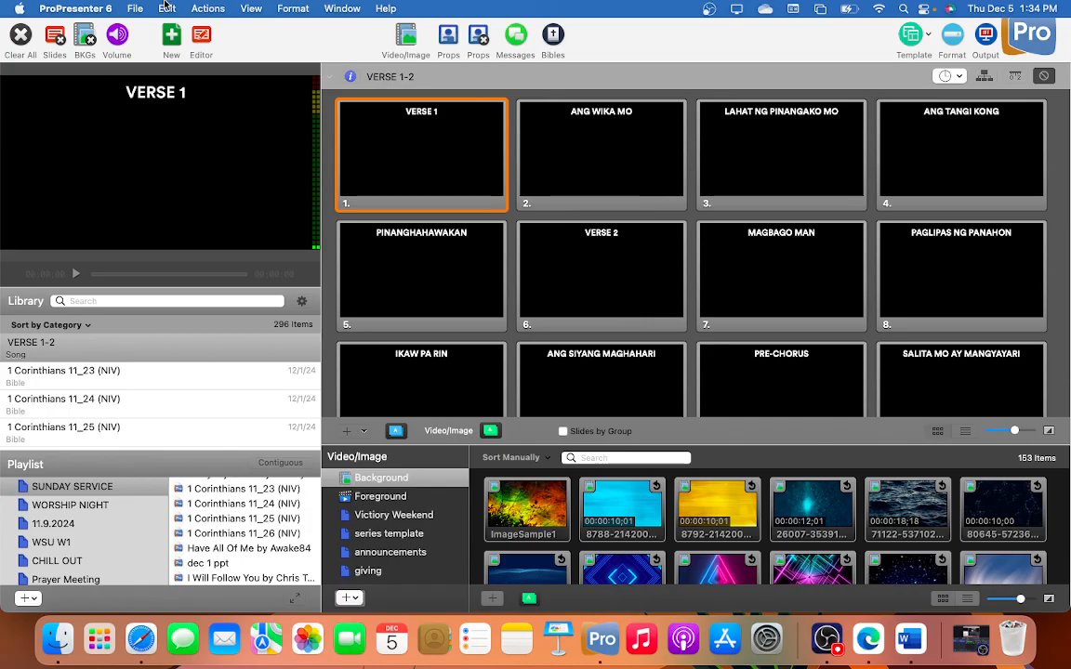
click(134, 9)
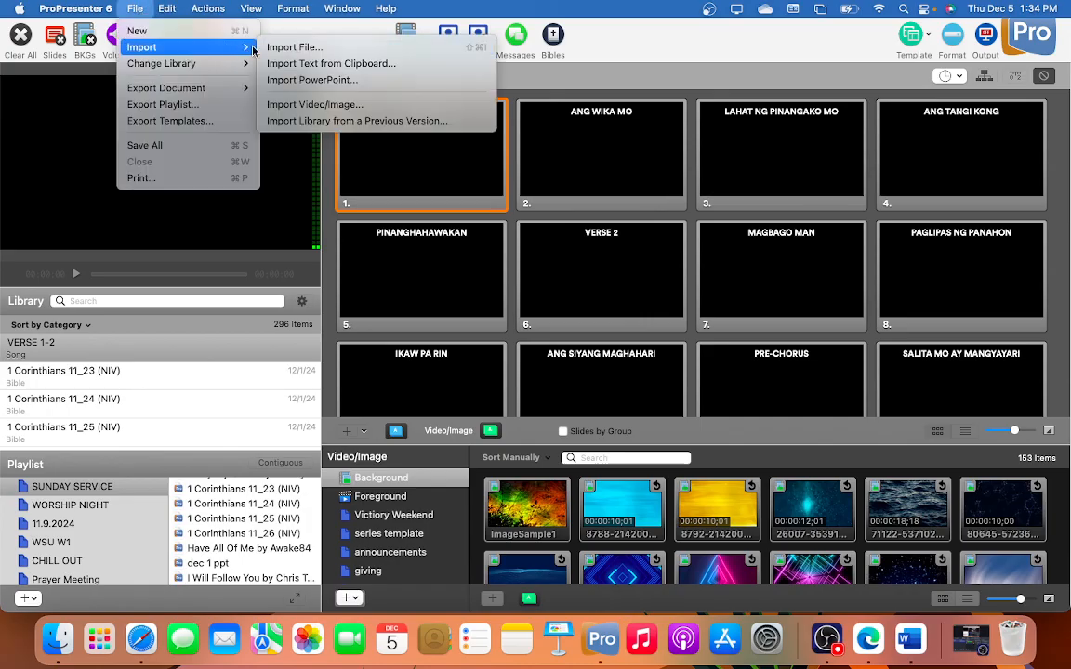
click(311, 64)
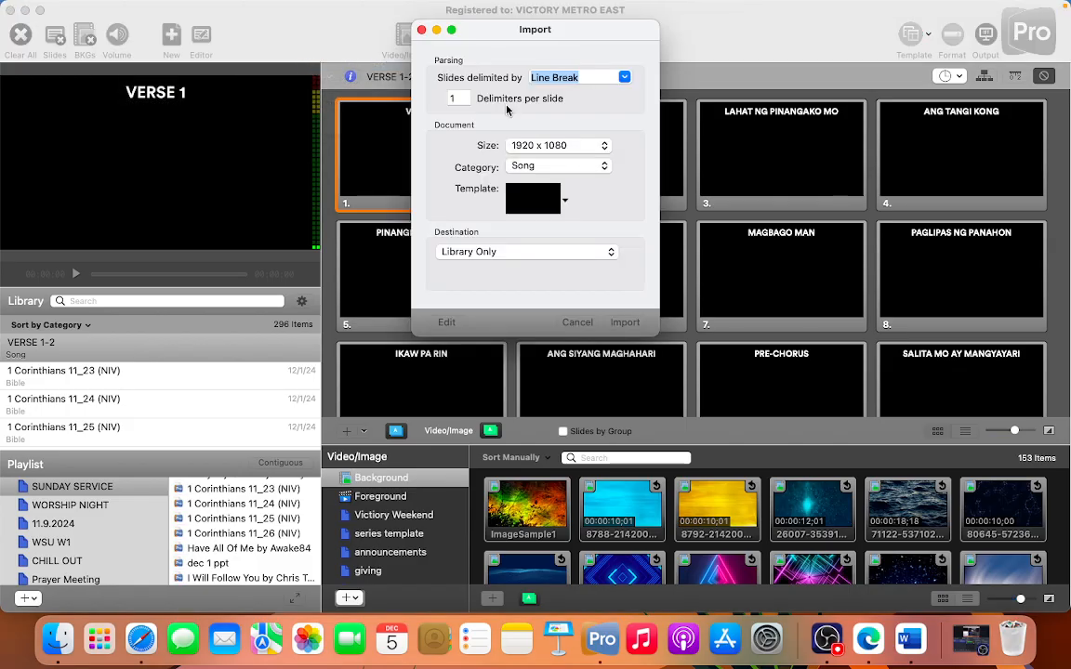
click(624, 79)
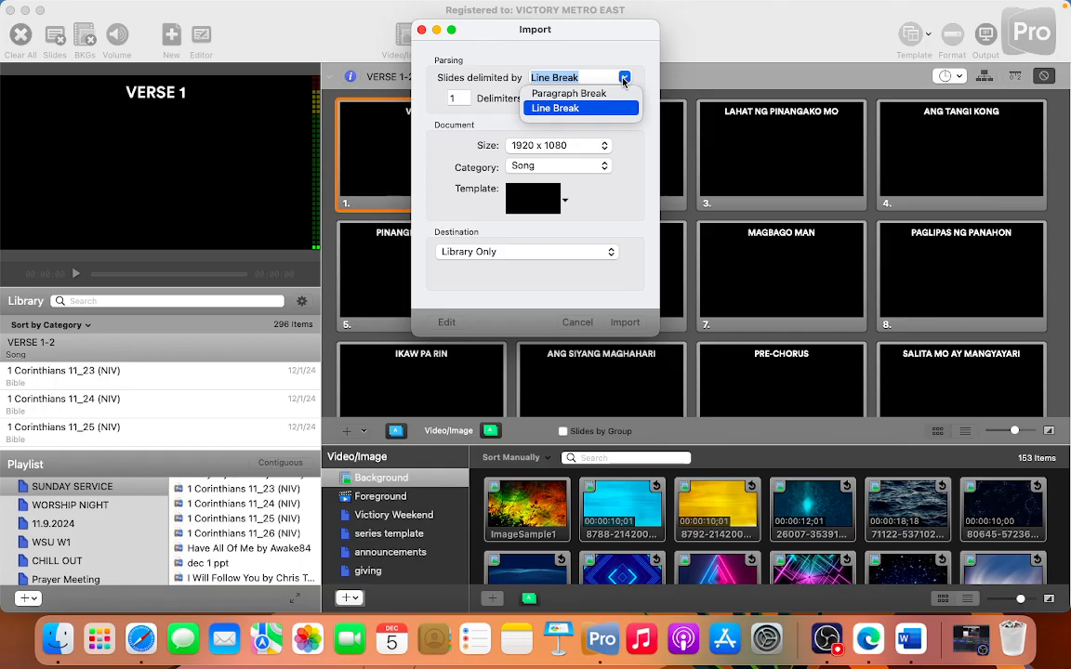
click(624, 80)
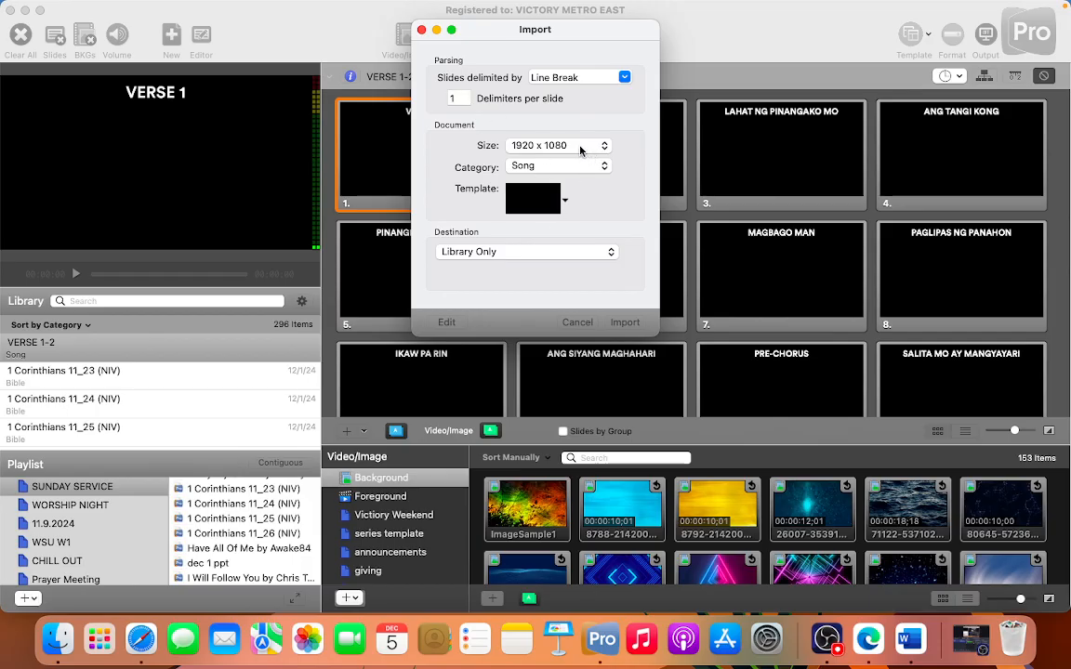
Step: Apply Template 1 from the TOP PART LYRICS group and import the lyrics into the library
click(566, 192)
mouse_move(651, 443)
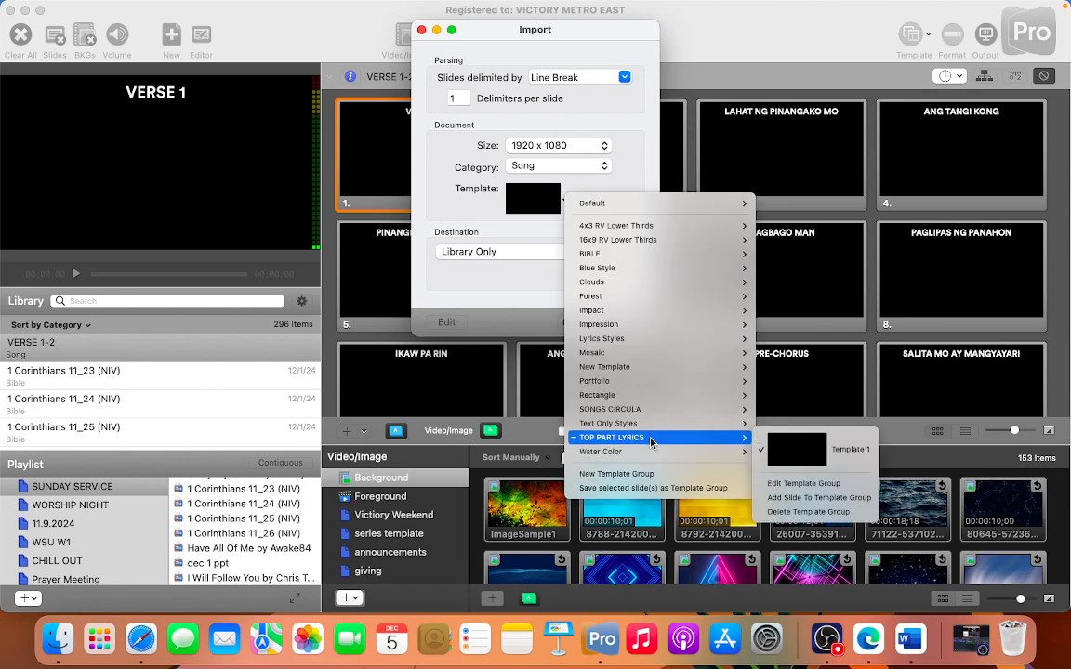
click(822, 450)
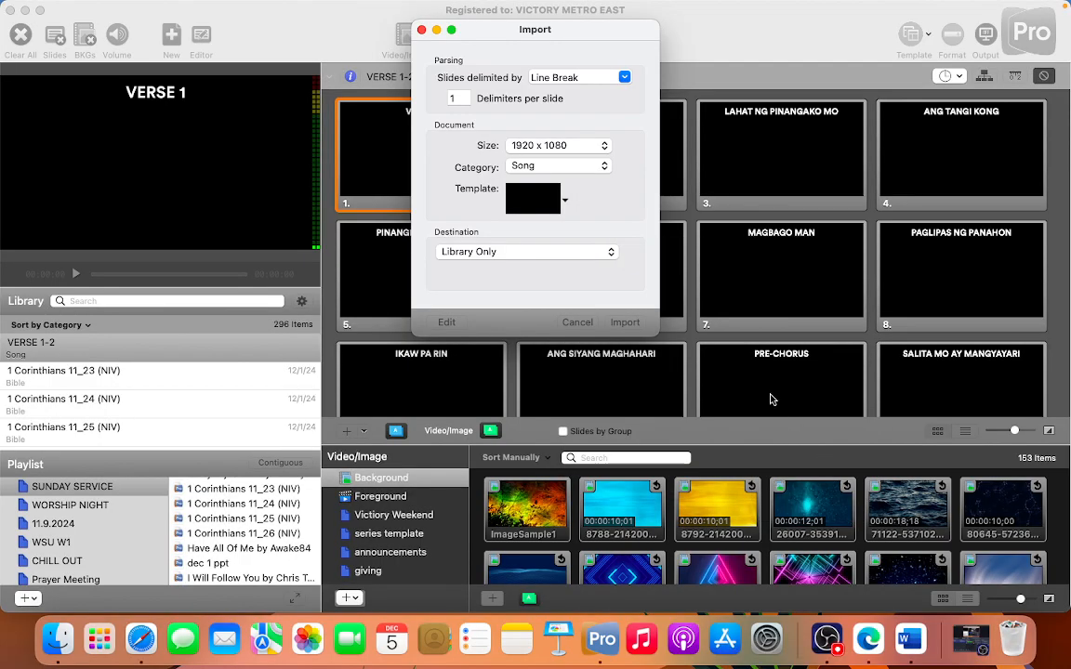
click(625, 323)
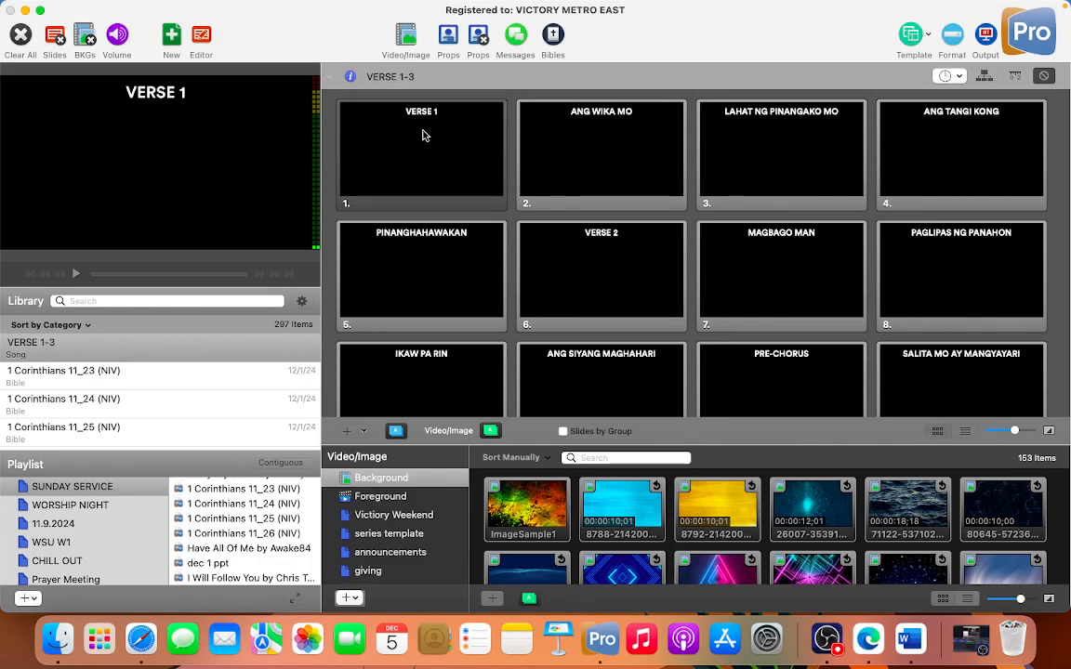
Step: Show the first imported slide, open the song in the slide editor and delete the VERSE 1 text box from that slide
click(423, 136)
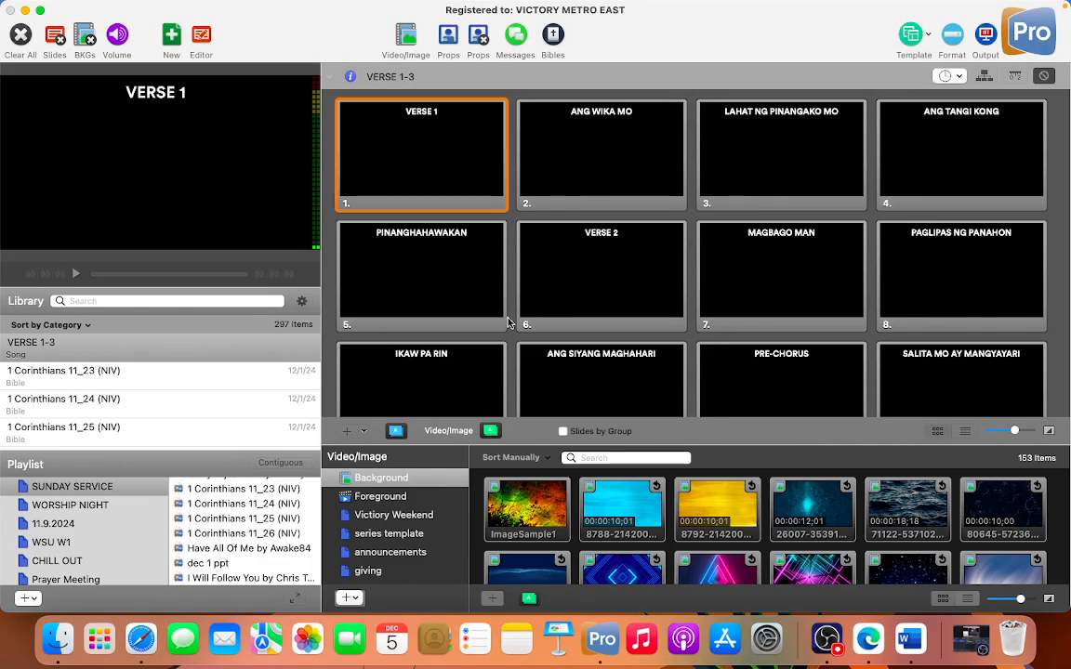
scroll(456, 285, down, 10)
scroll(509, 321, up, 10)
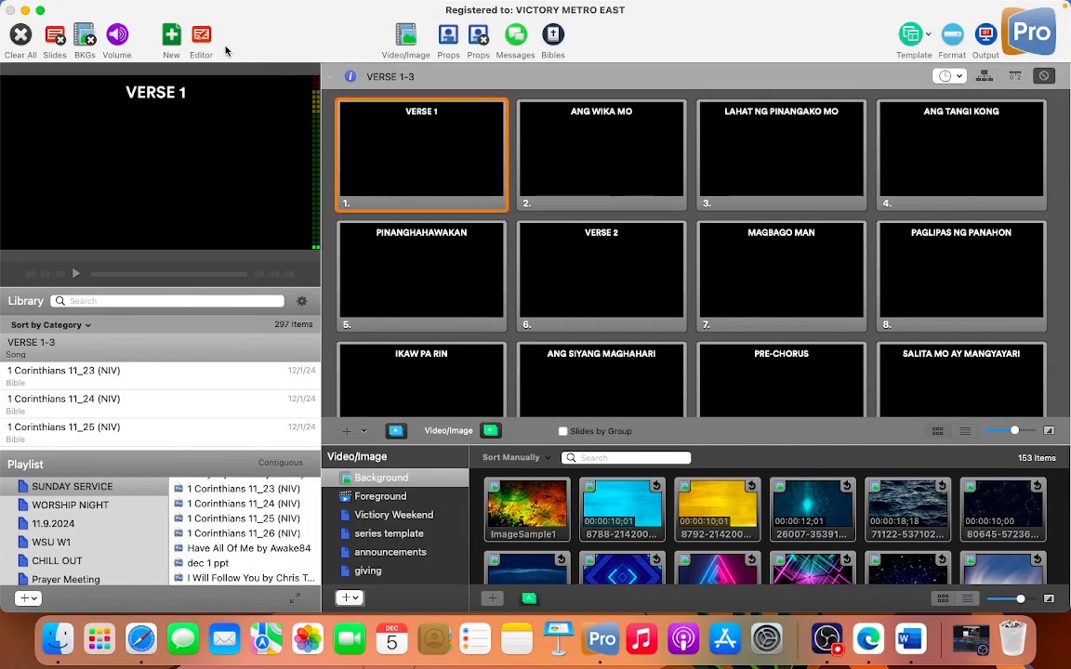
click(204, 37)
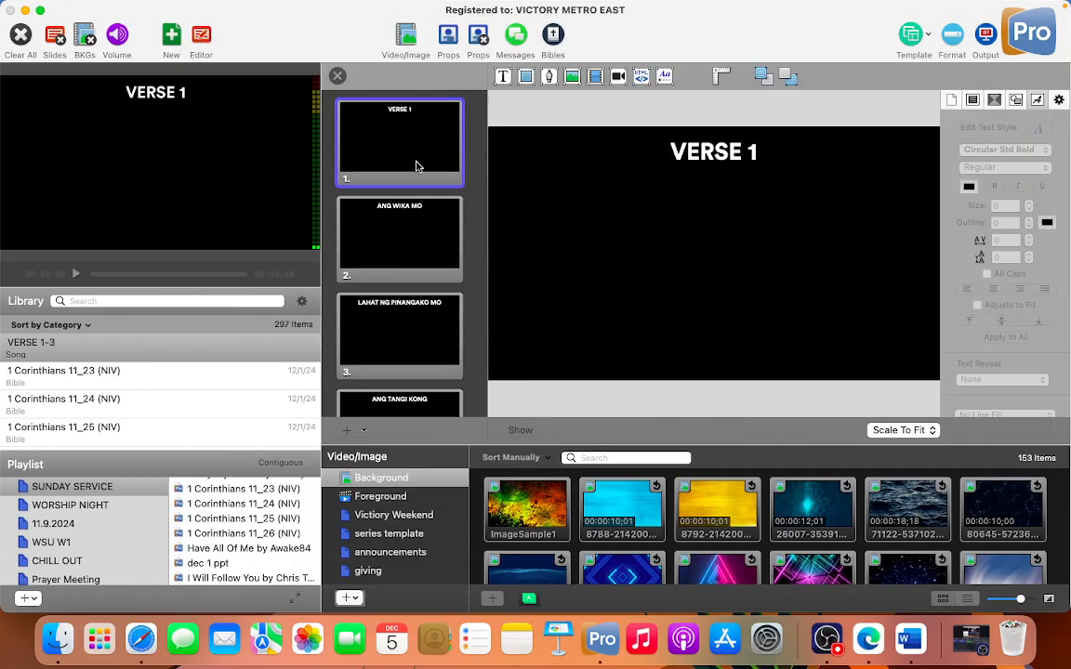
click(718, 163)
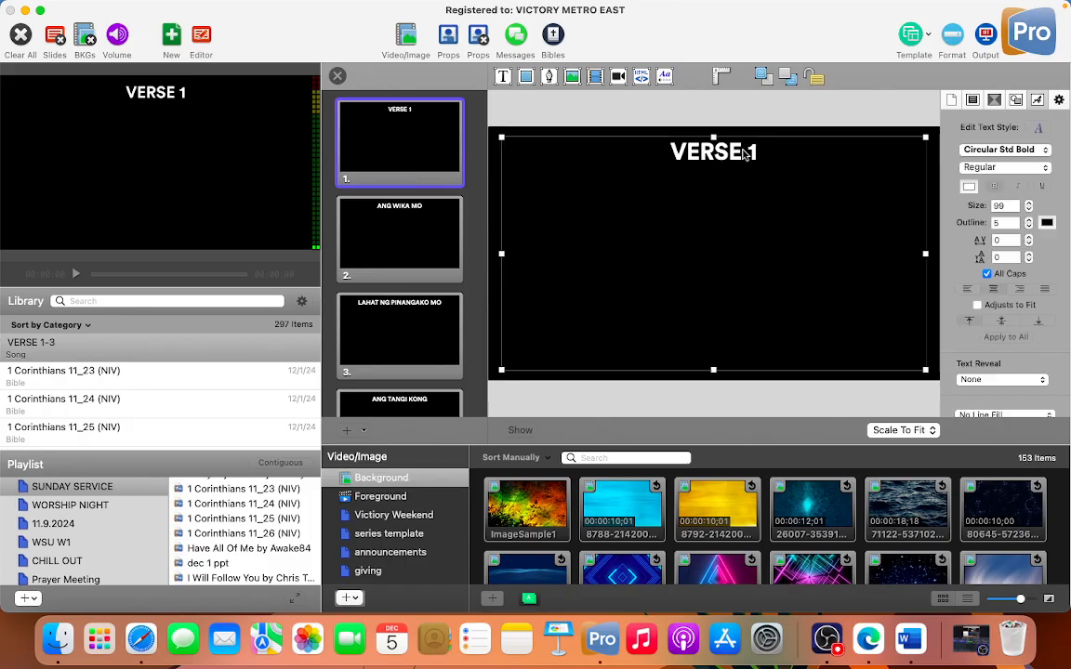
key(Delete)
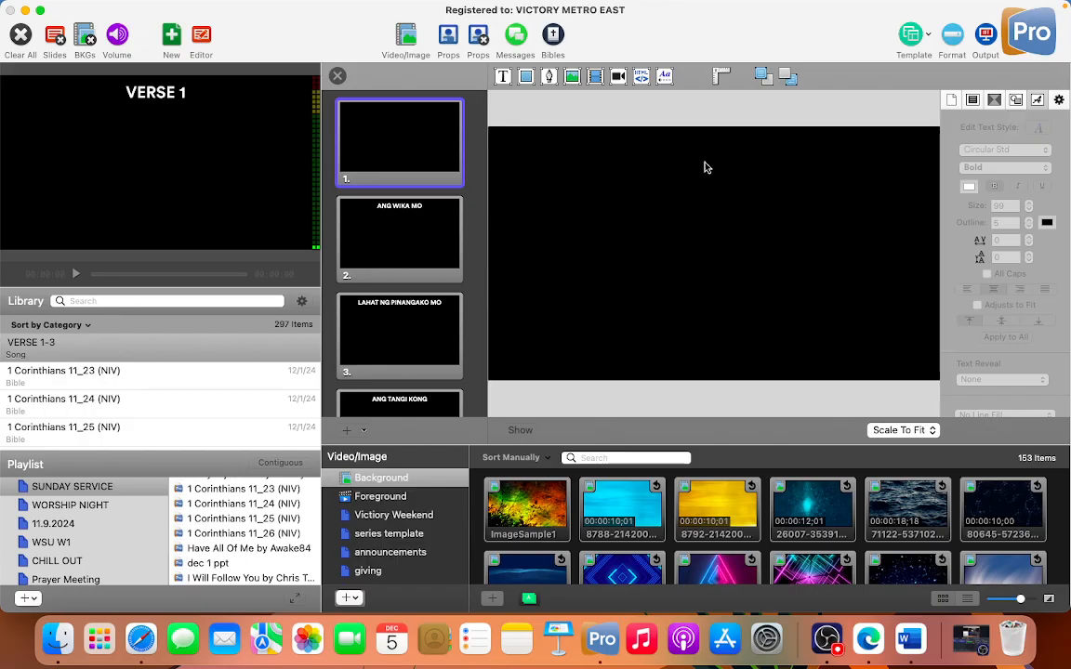
Step: Review the first verse slides and start a new Verse 1 group at the ANG WIKA MO slide
click(380, 158)
click(393, 245)
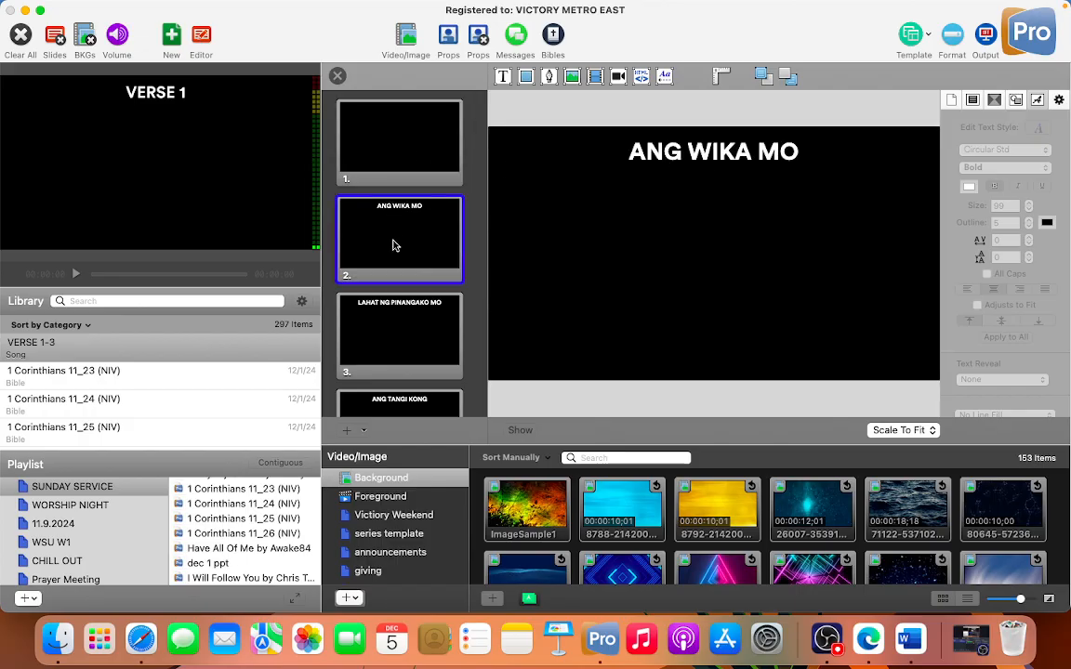
scroll(399, 325, down, 2)
click(405, 306)
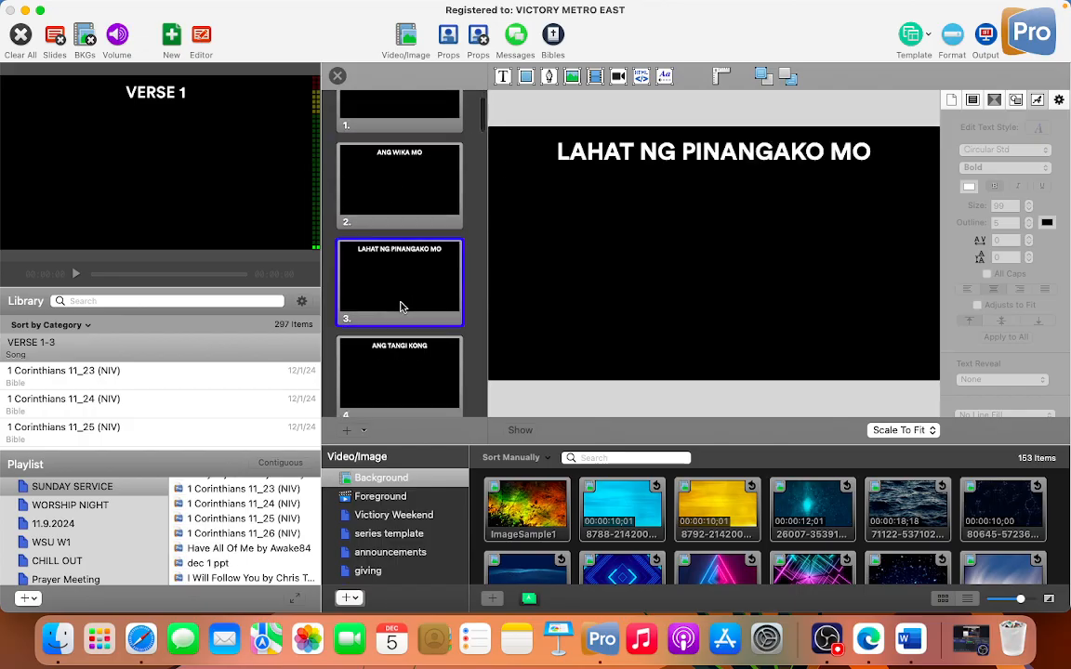
scroll(406, 306, down, 3)
click(401, 307)
scroll(413, 269, up, 3)
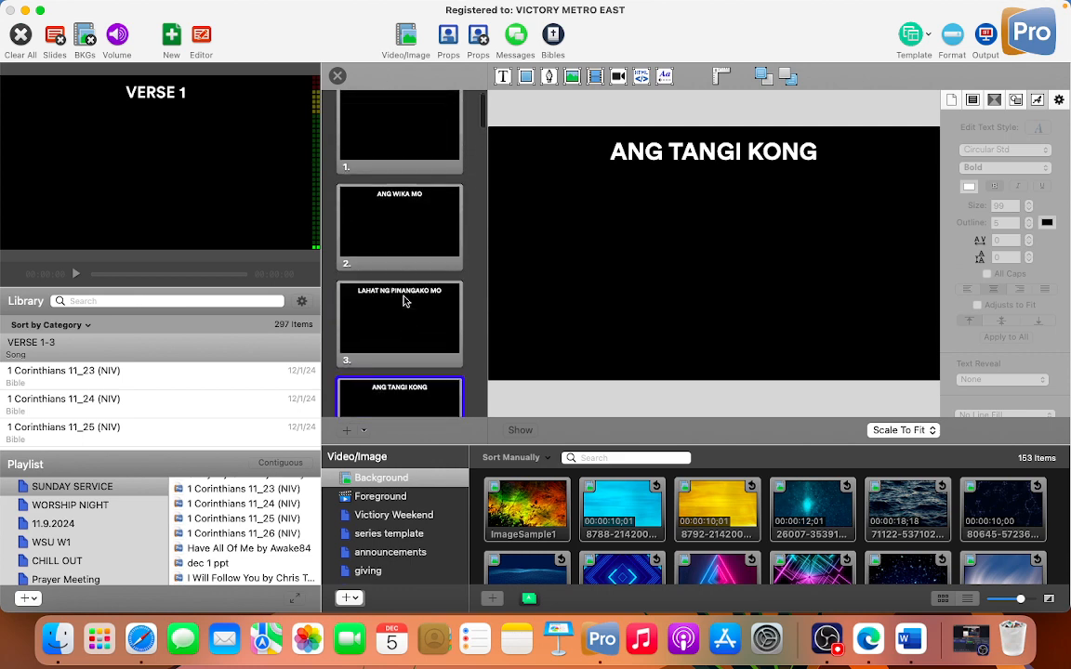
right_click(418, 259)
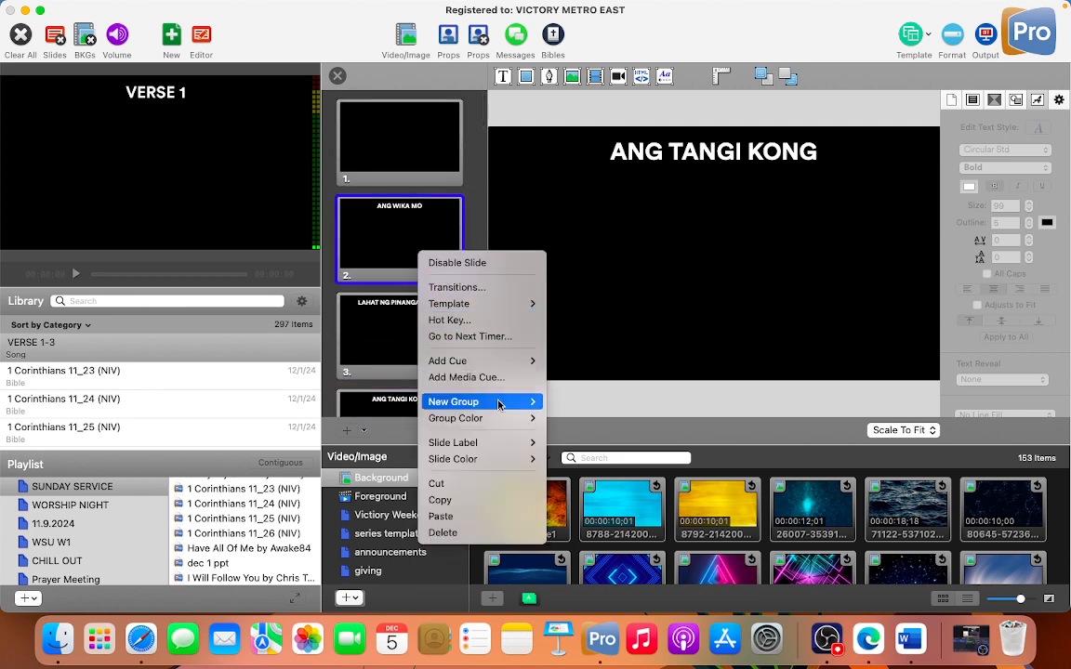
mouse_move(516, 405)
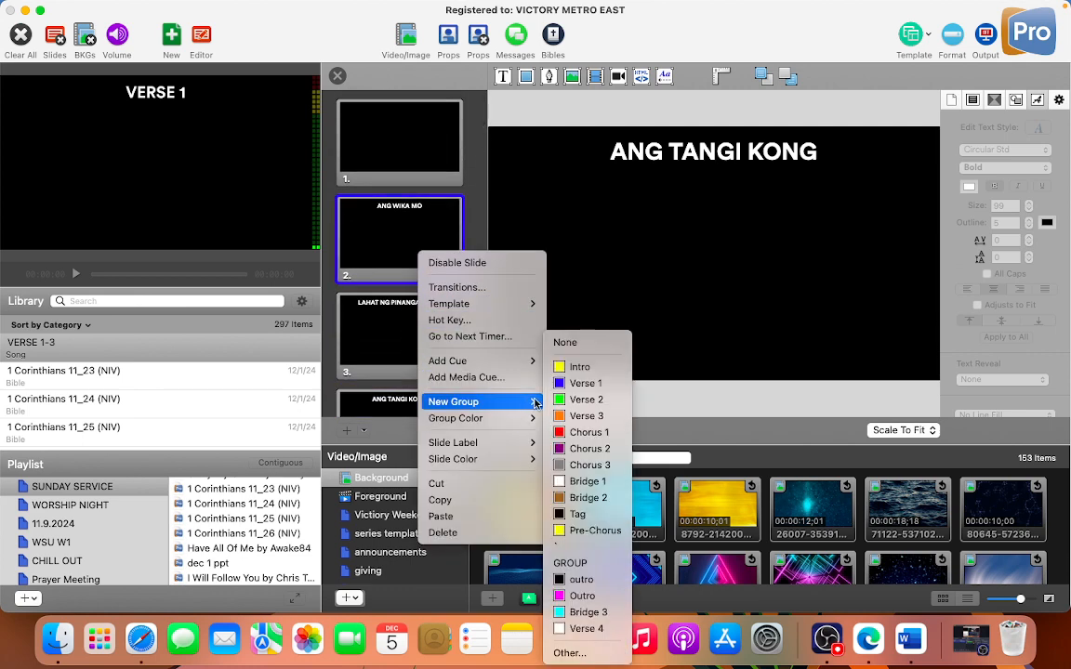
click(577, 384)
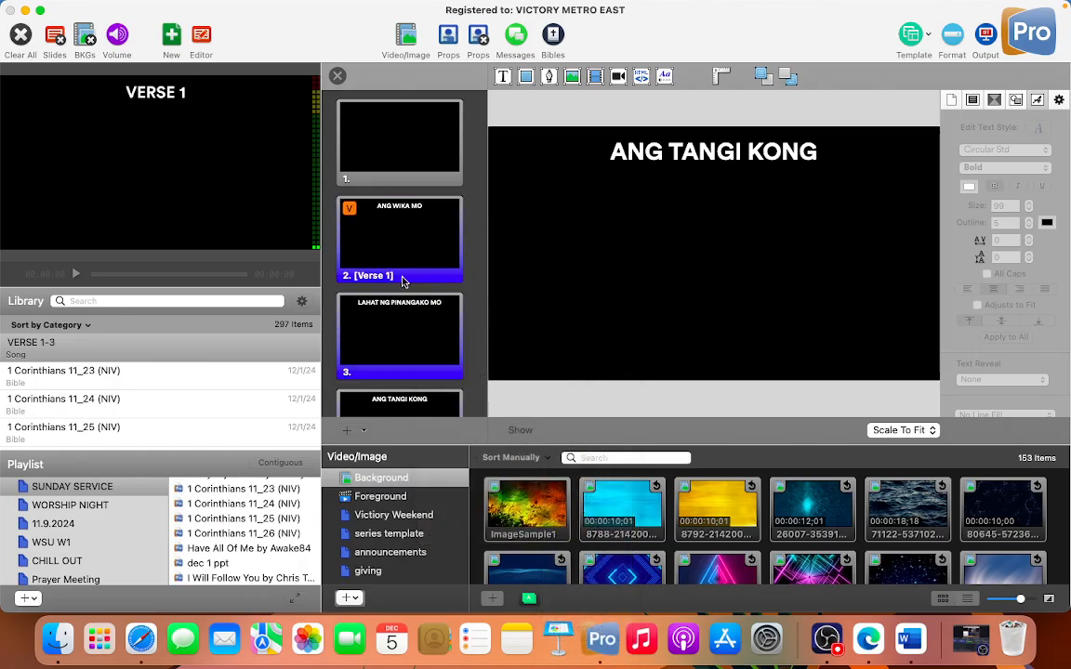
Step: Check the section order in the web lyrics, and delete the VERSE 2 heading slide after PINANGHAHAWAKAN in ProPresenter
key(super+Tab)
scroll(380, 278, up, 5)
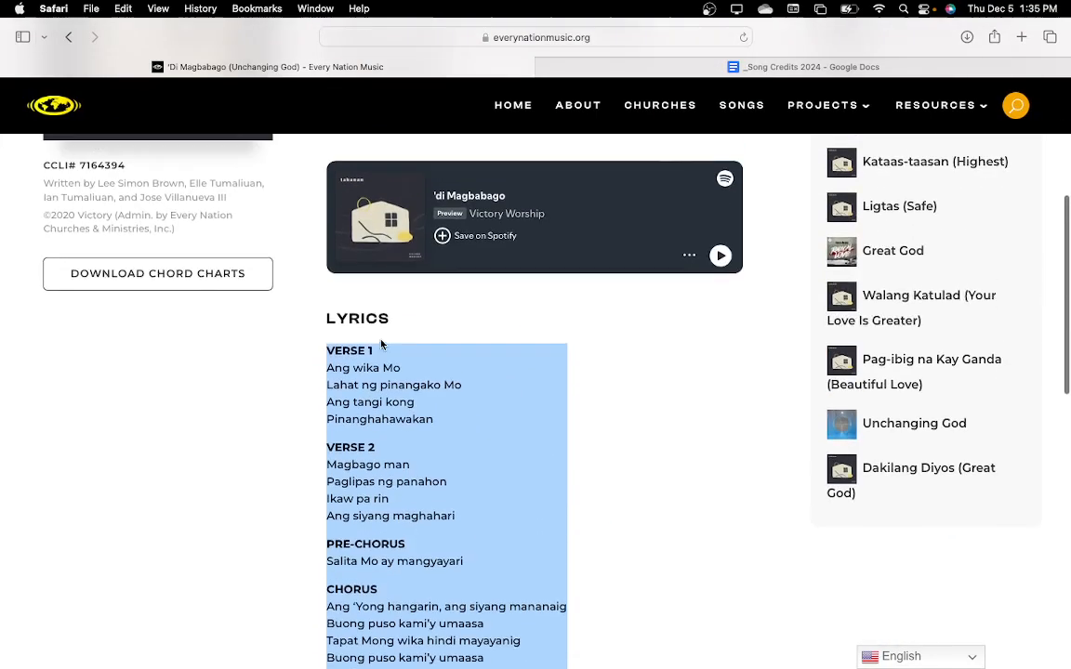
scroll(381, 348, down, 3)
key(super+Tab)
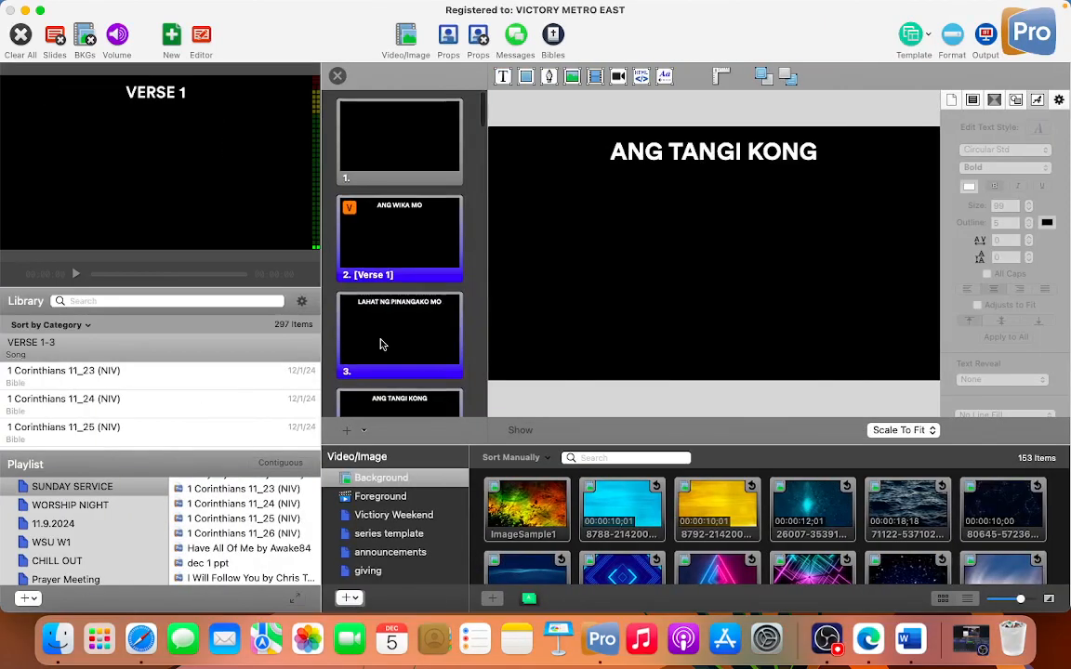
scroll(380, 344, down, 5)
scroll(380, 344, down, 3)
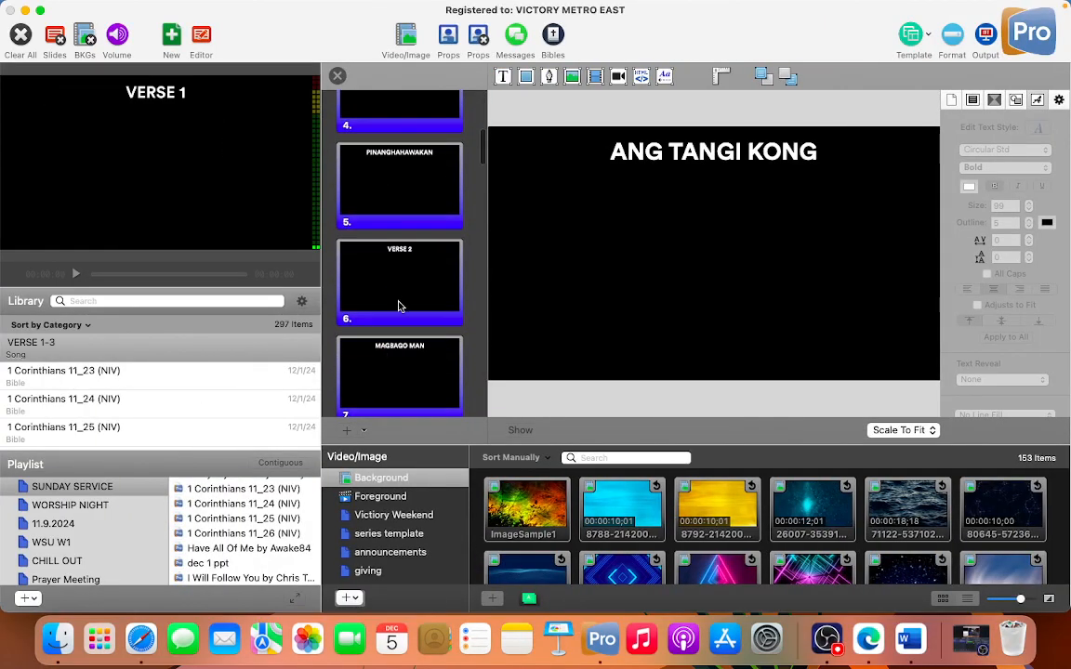
click(402, 303)
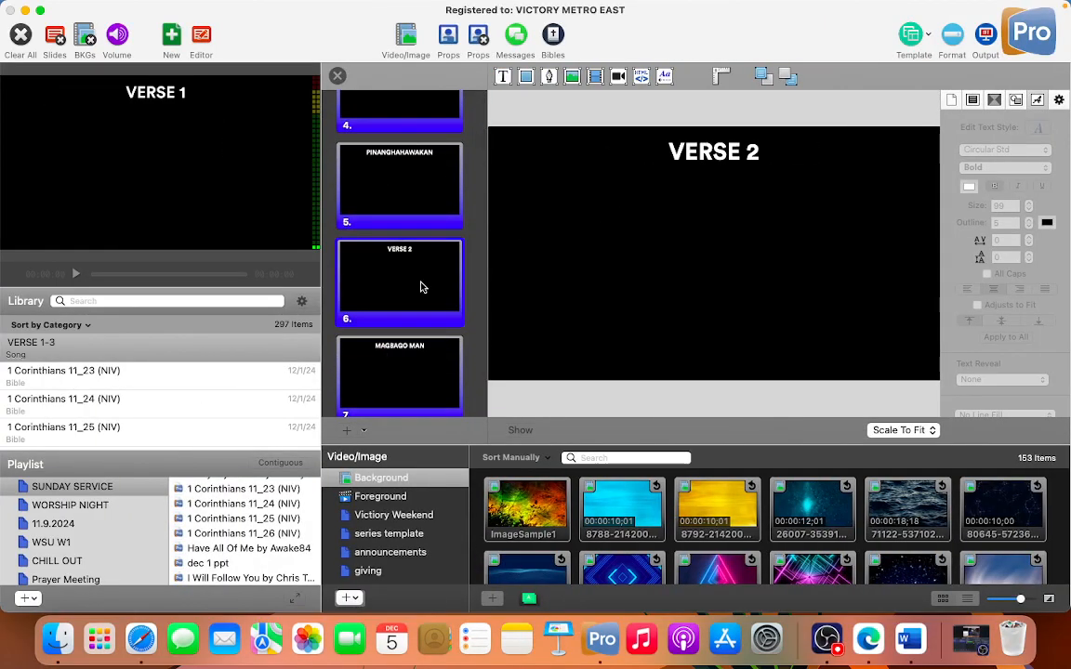
key(BackSpace)
Step: Recheck the lyrics on the web page and start a new Verse 2 group at the MAGBAGO MAN slide
click(420, 288)
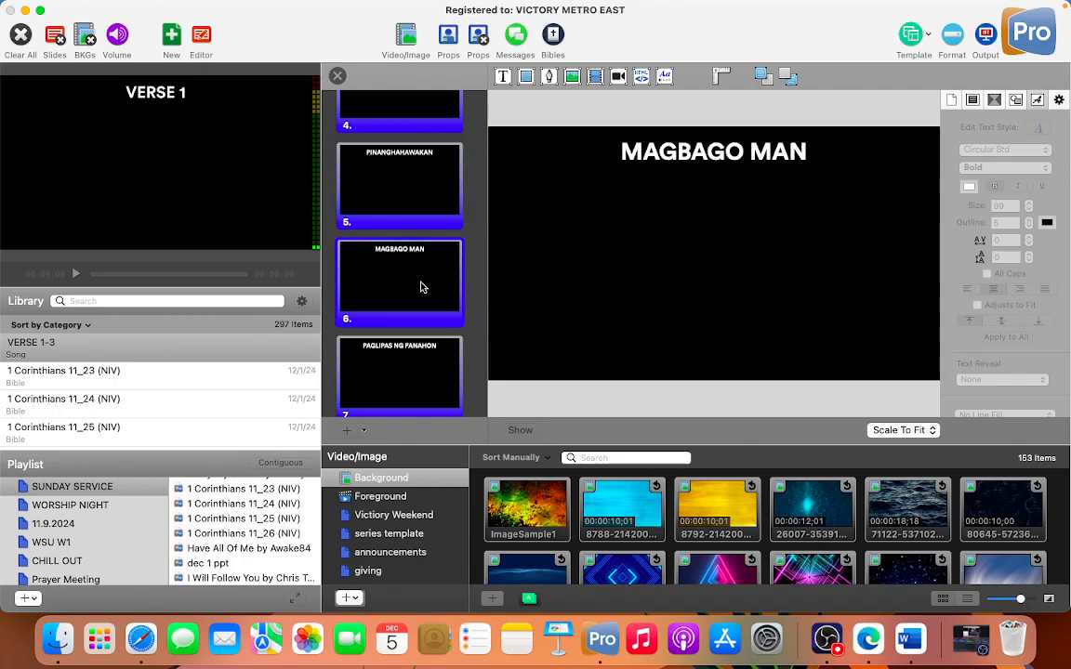
key(ctrl+Right)
scroll(421, 287, up, 3)
key(ctrl+Left)
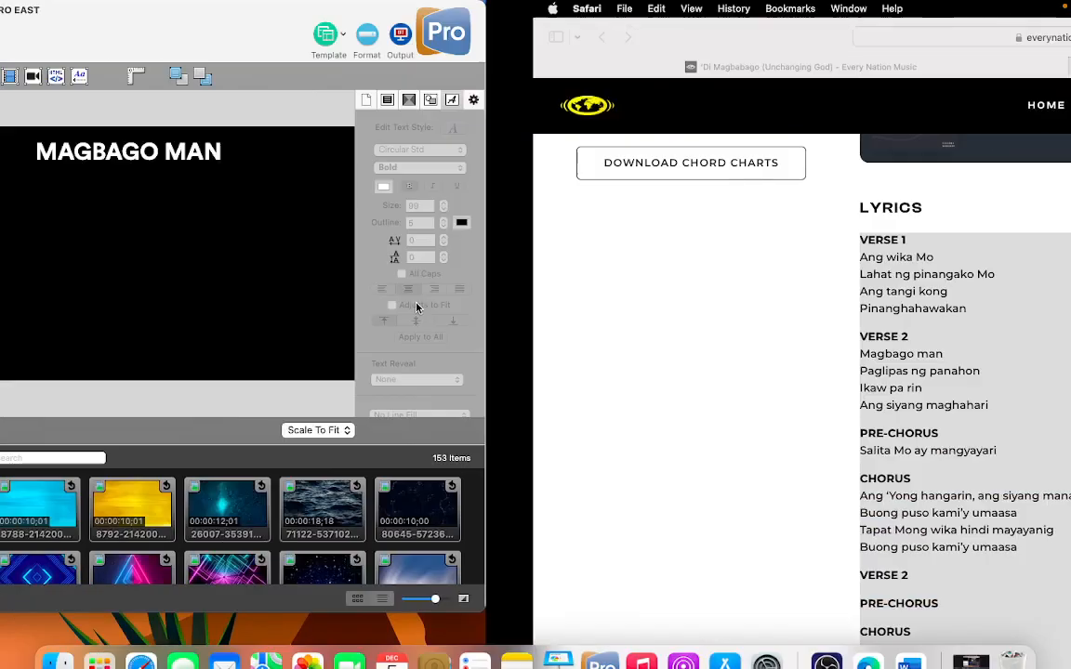
right_click(413, 289)
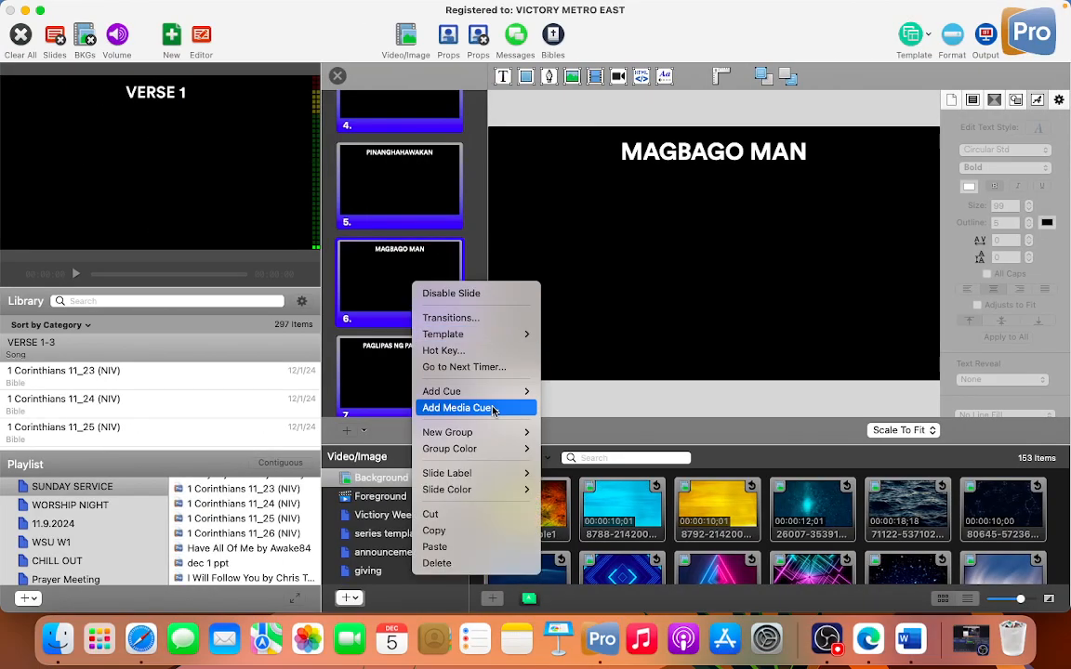
mouse_move(493, 439)
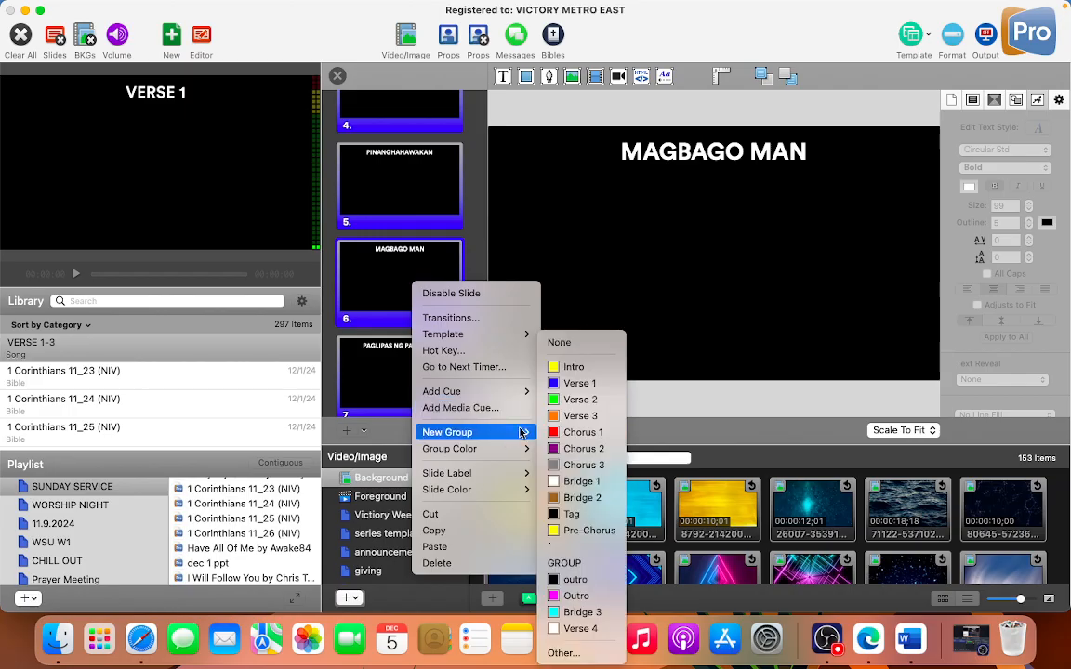
click(579, 400)
Step: Delete the PRE-CHORUS heading slide that follows ANG SIYANG MAGHAHARI
scroll(366, 348, down, 2)
scroll(366, 349, down, 3)
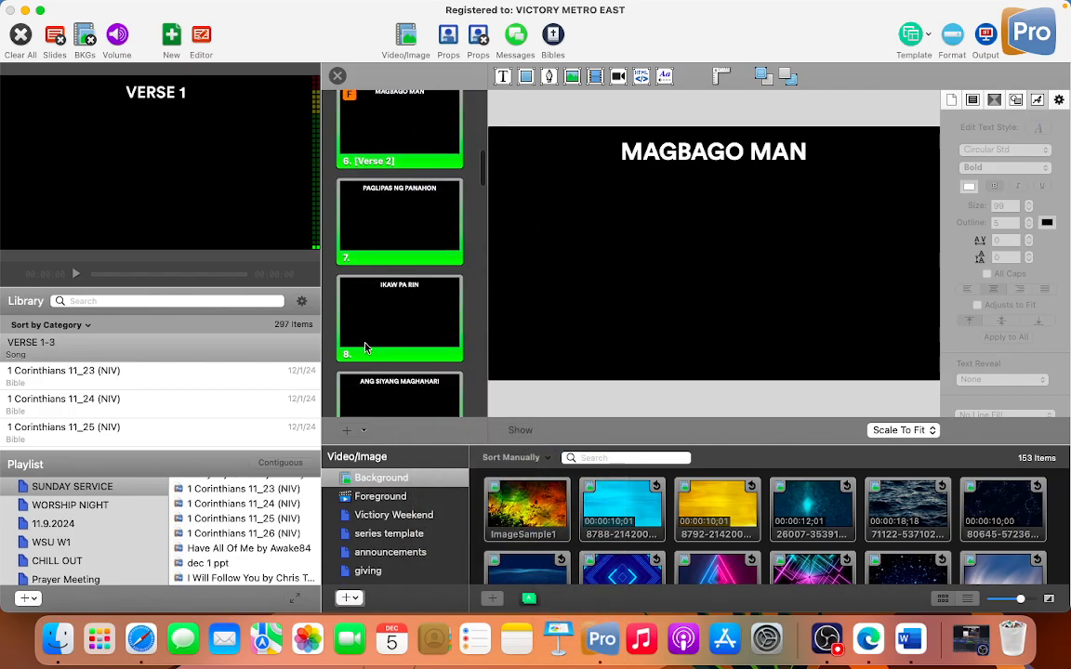
click(367, 342)
click(384, 363)
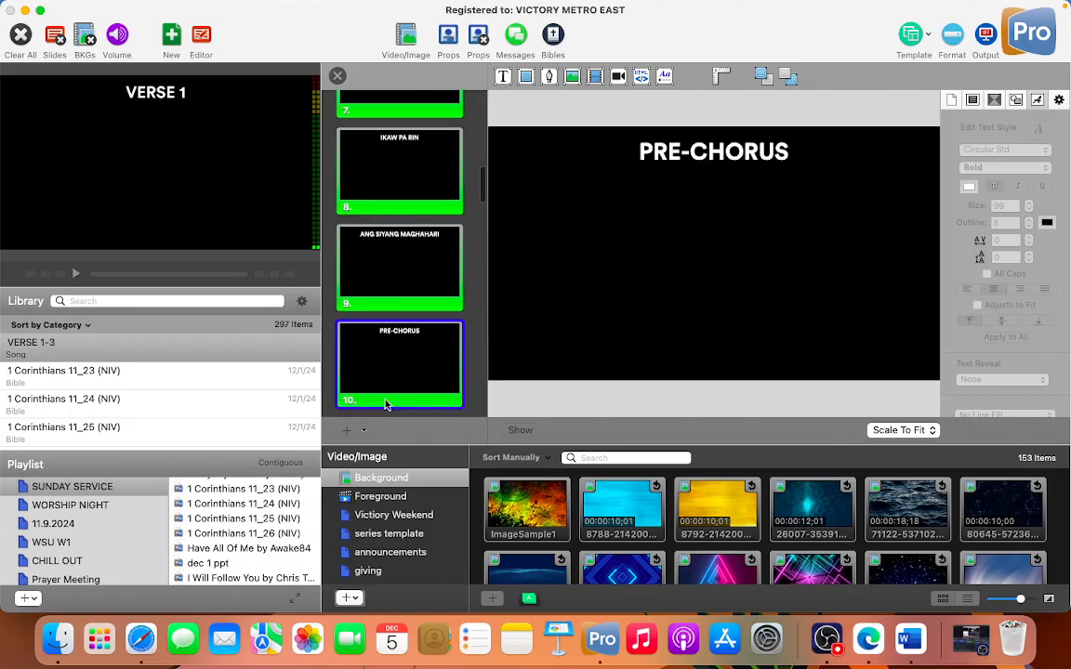
scroll(395, 279, down, 2)
key(Delete)
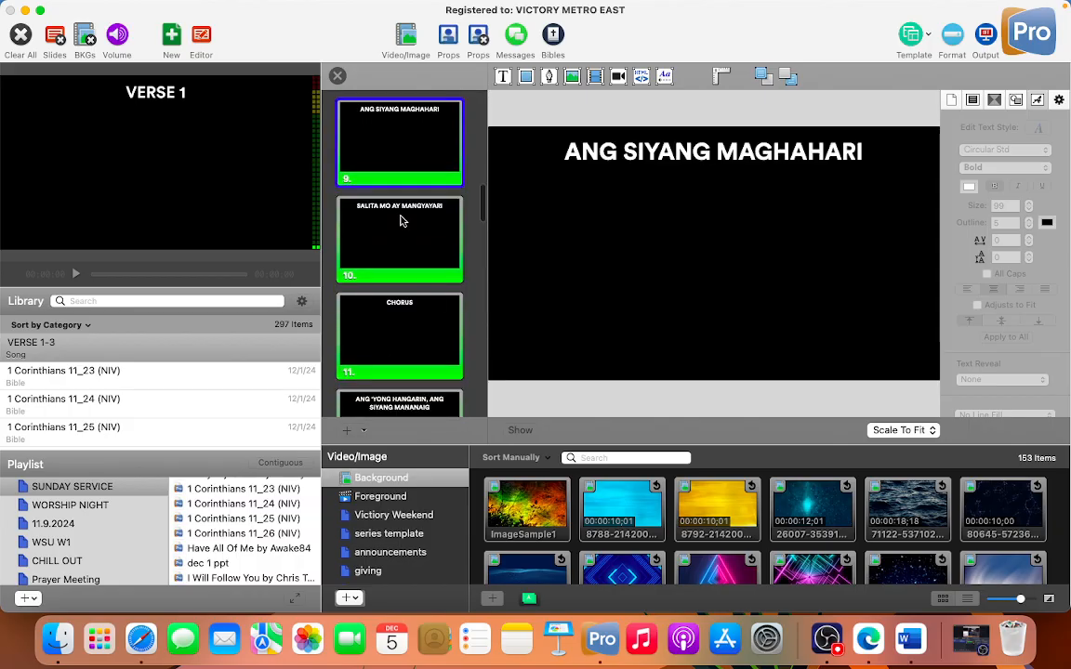
Step: Start a new Pre-Chorus group at the SALITA MO AY MANGYAYARI slide
right_click(400, 251)
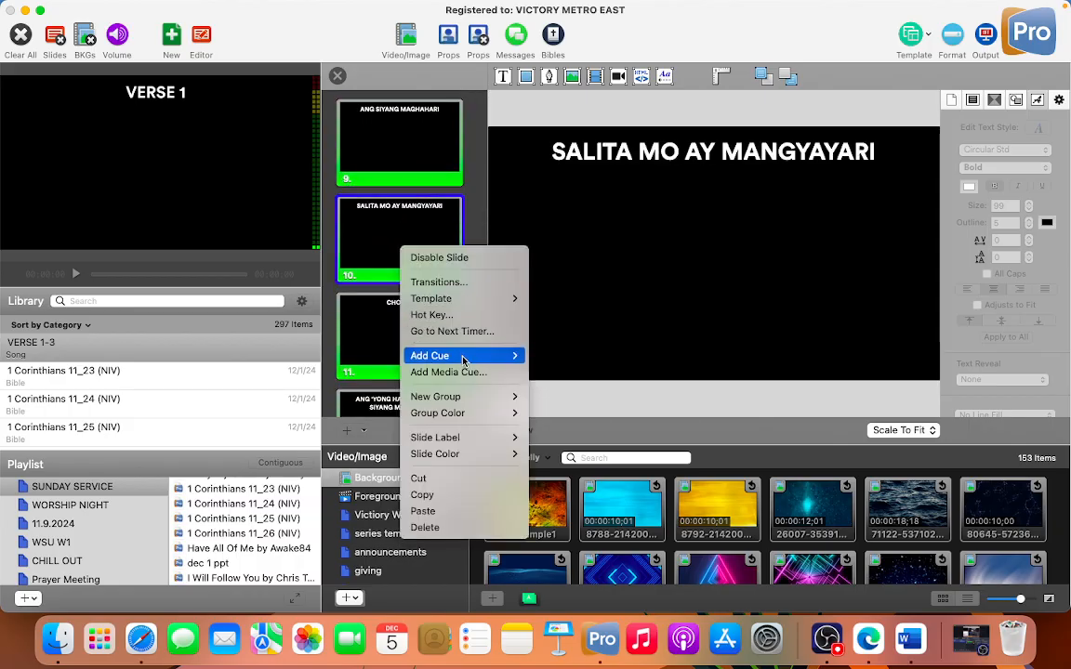
mouse_move(465, 397)
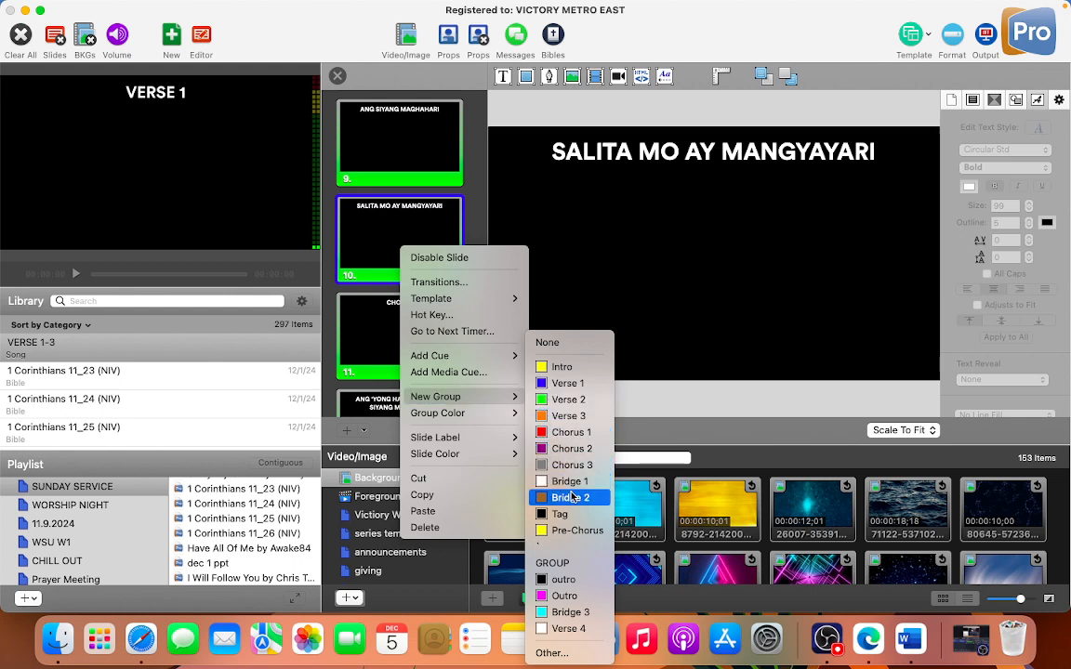
click(565, 530)
right_click(395, 245)
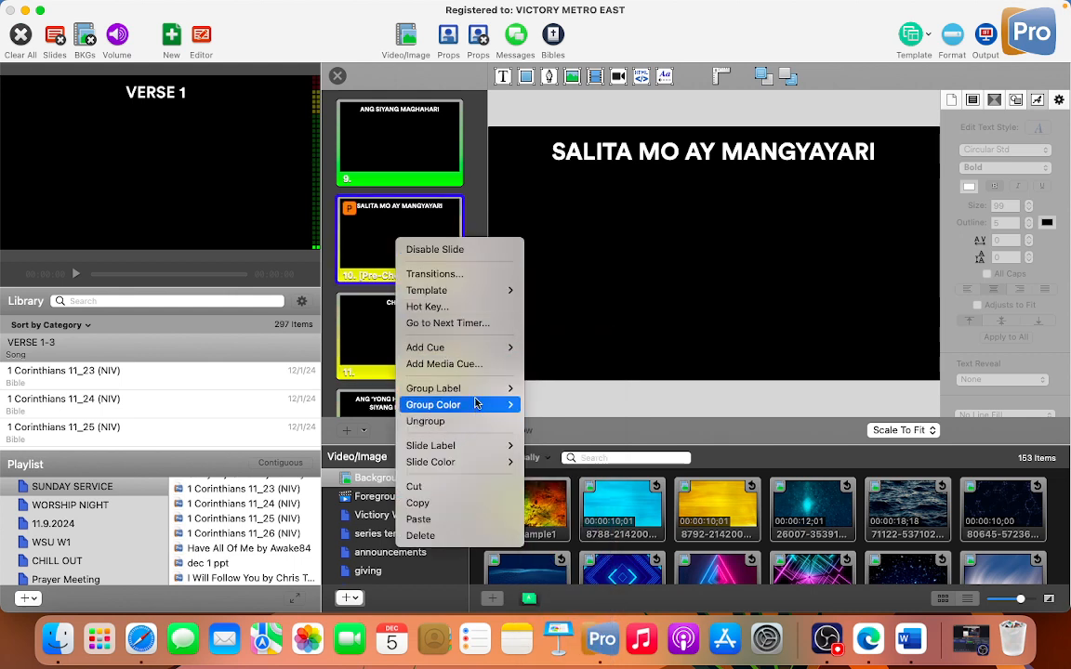
mouse_move(481, 389)
click(319, 301)
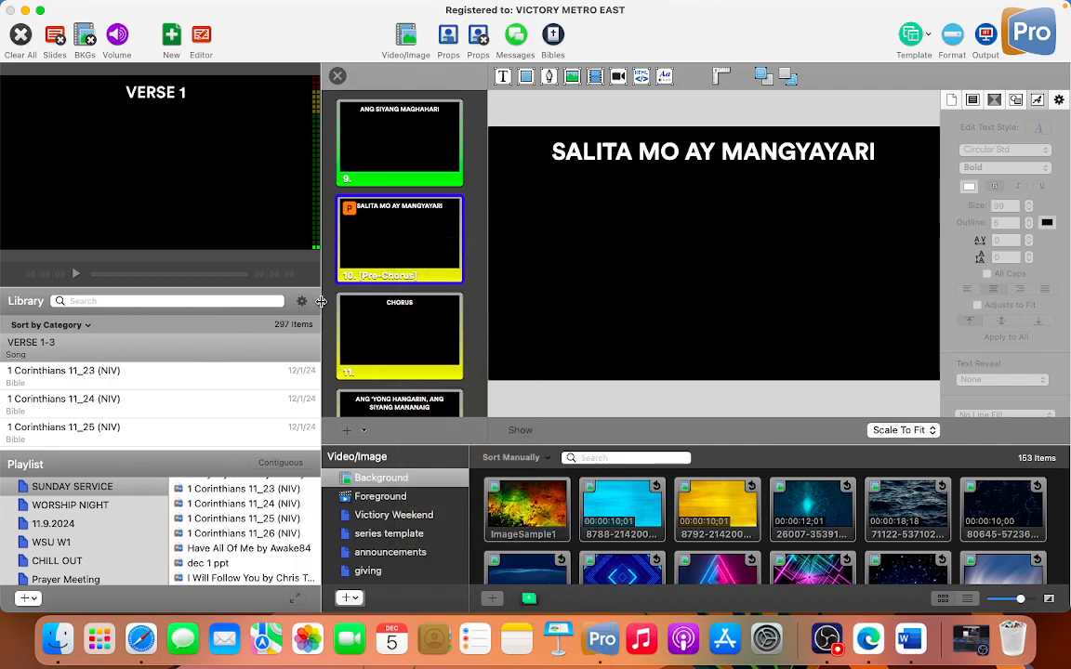
Step: Delete the CHORUS heading slide after the pre-chorus and start a new Chorus 1 group at the ANG 'YONG HANGARIN slide
scroll(386, 334, down, 3)
click(398, 327)
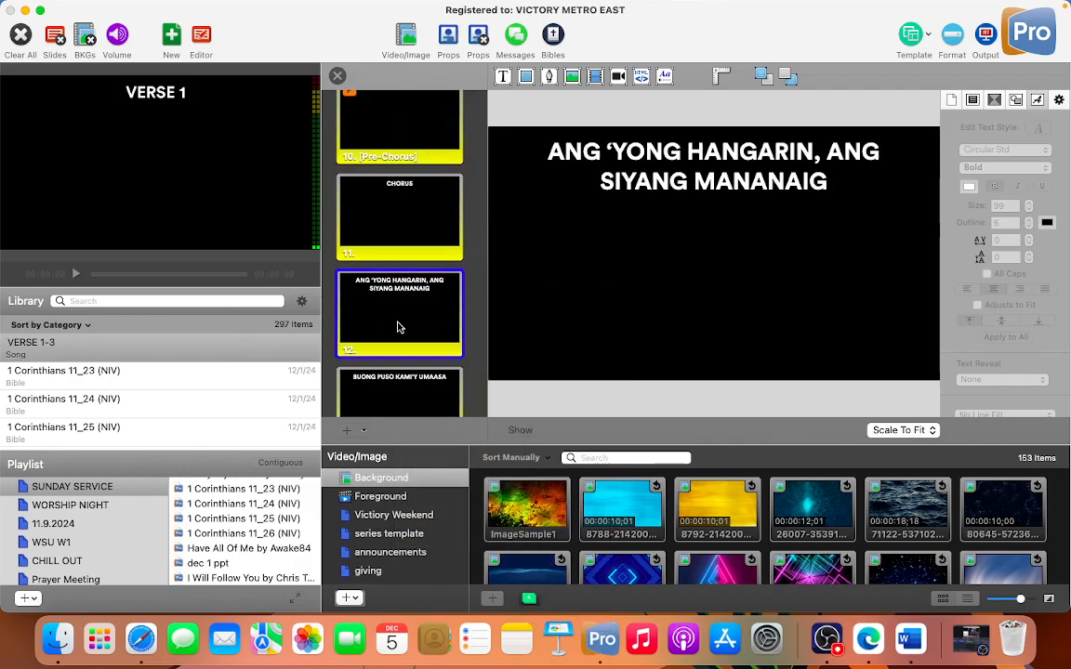
click(405, 238)
key(Delete)
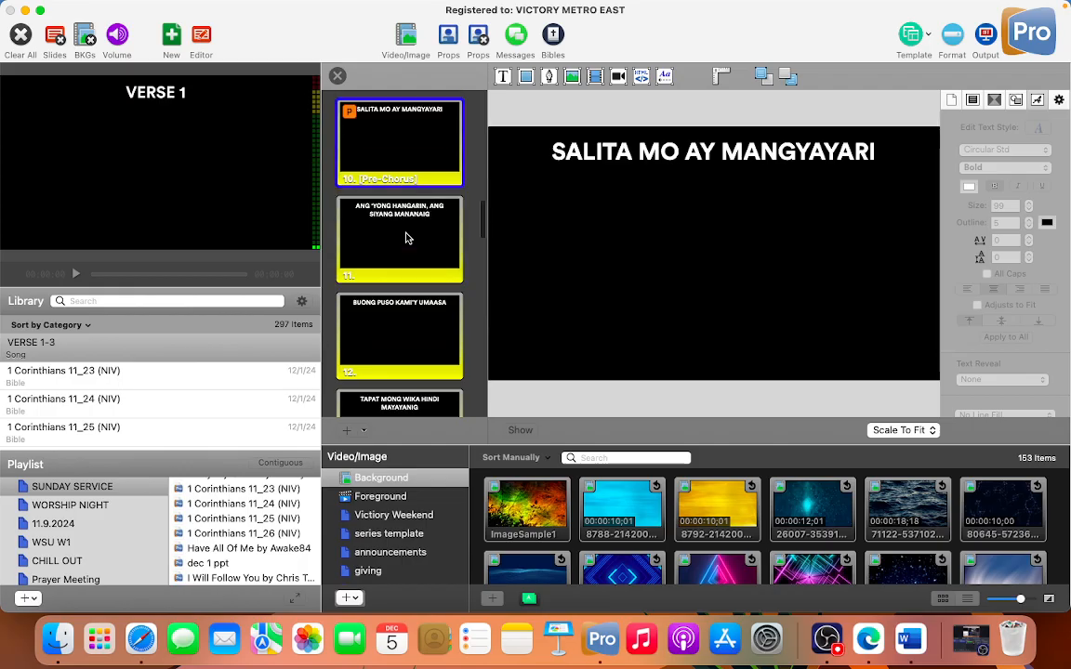
click(407, 244)
right_click(407, 253)
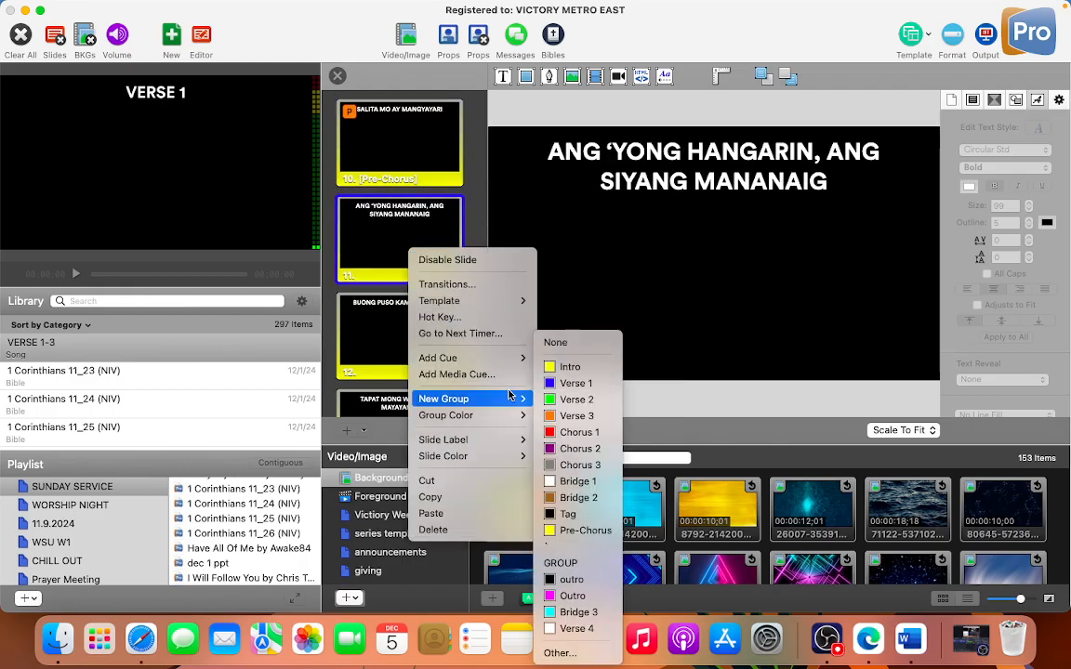
click(580, 430)
Step: Delete the consecutive VERSE 2, PRE-CHORUS, CHORUS and BRIDGE (2X) heading slides that follow the Chorus 1 lyrics
scroll(449, 322, down, 8)
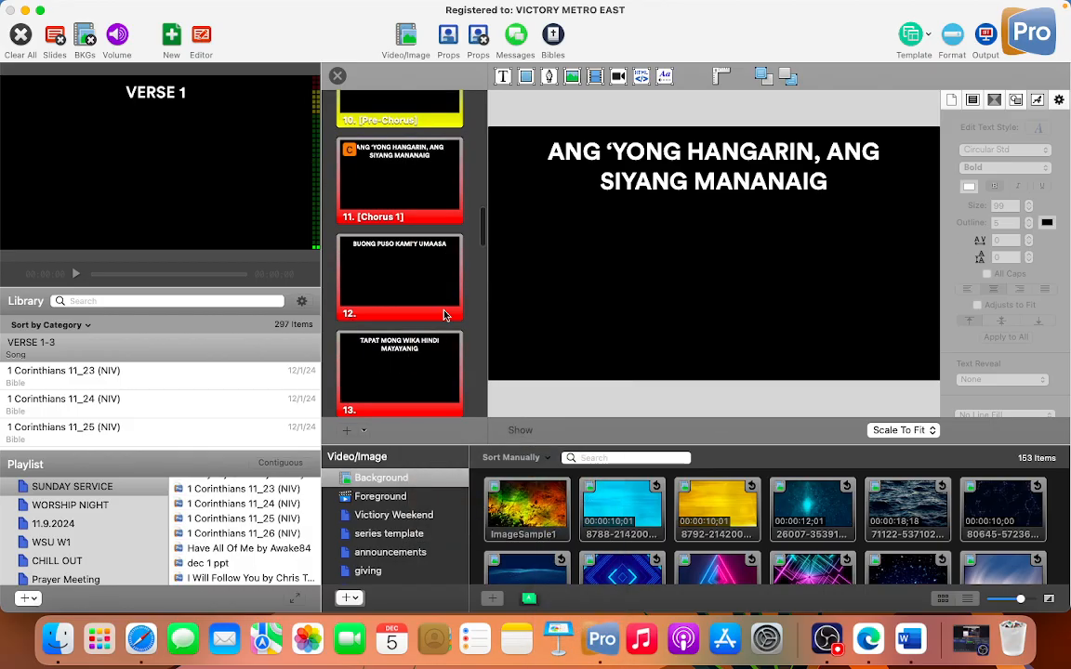
click(441, 306)
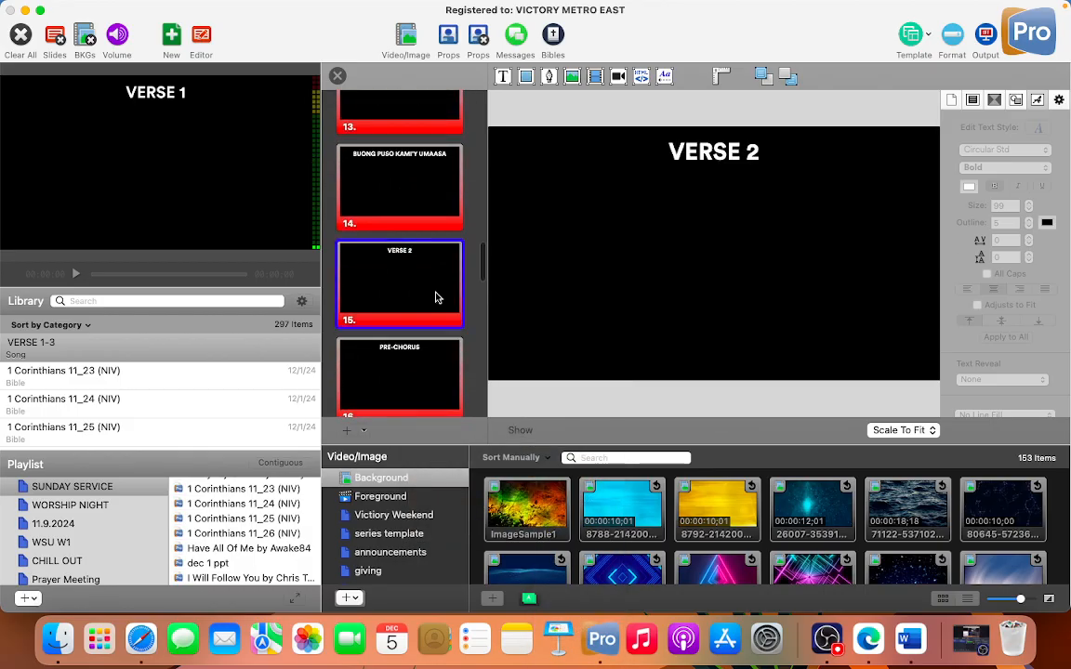
key(BackSpace)
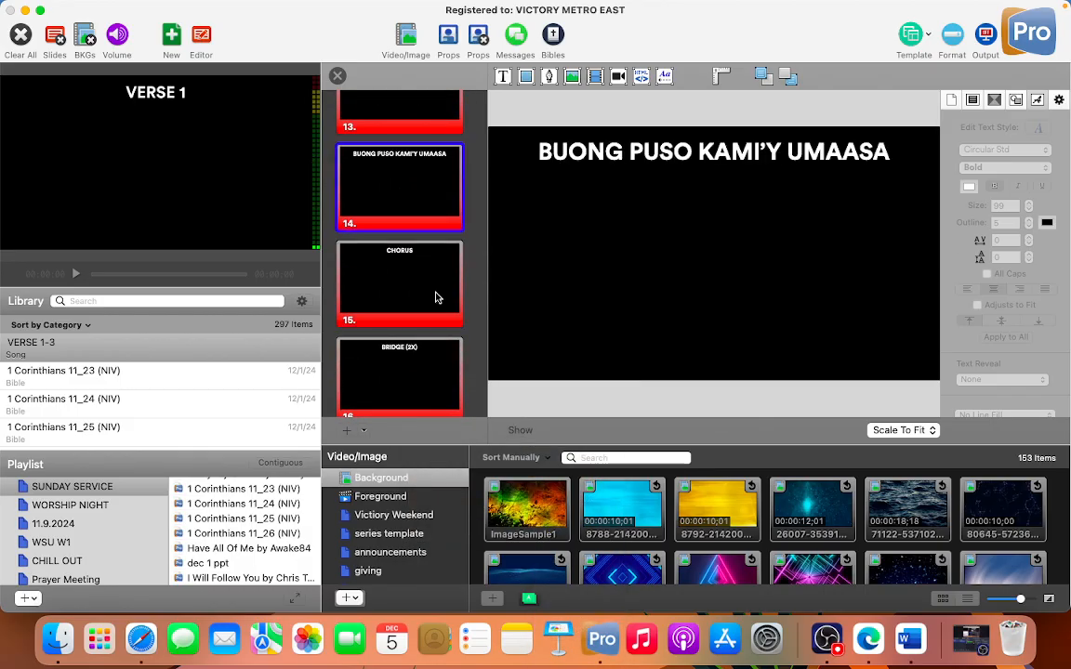
click(437, 297)
key(BackSpace)
click(437, 298)
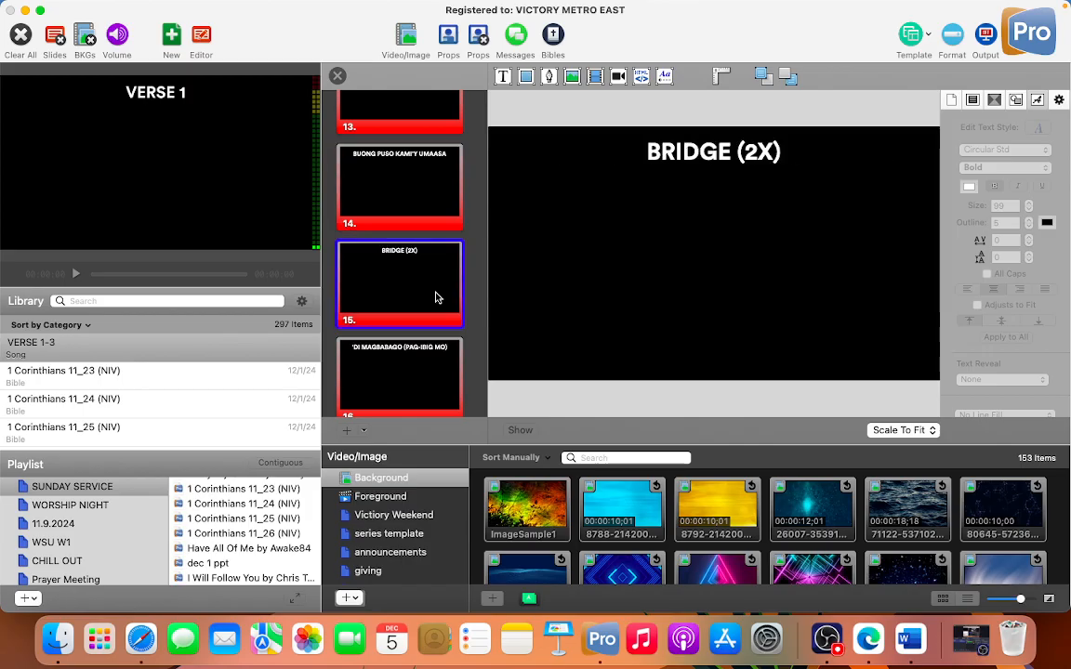
key(BackSpace)
Step: Start a new Bridge 1 group at the 'DI MAGBABAGO (PAG-IBIG MO) slide
click(418, 282)
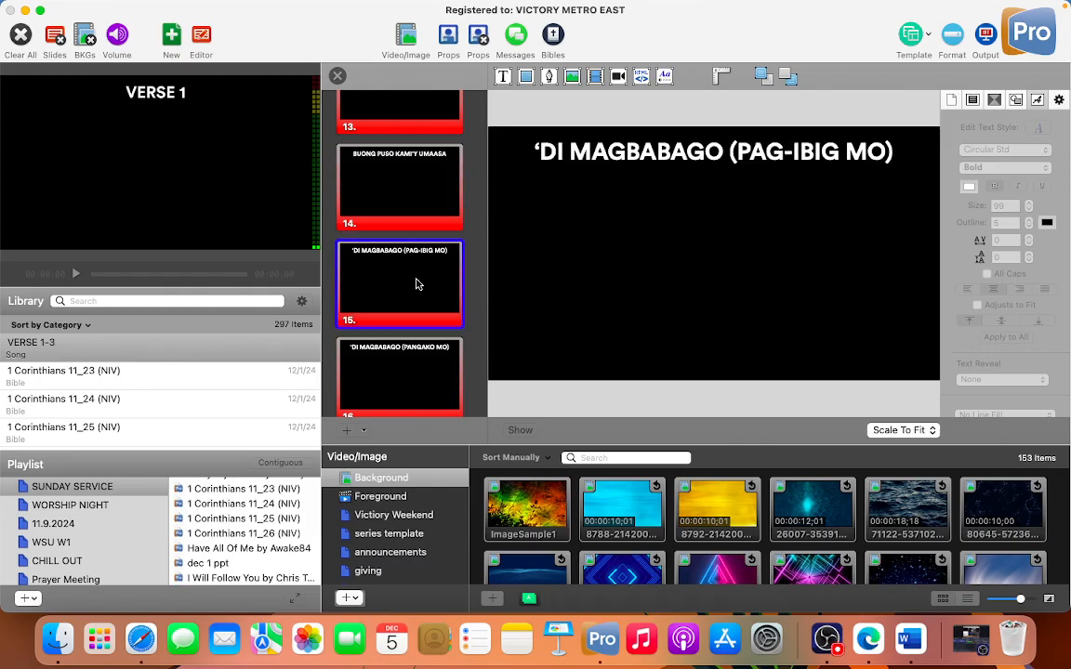
right_click(415, 284)
mouse_move(465, 427)
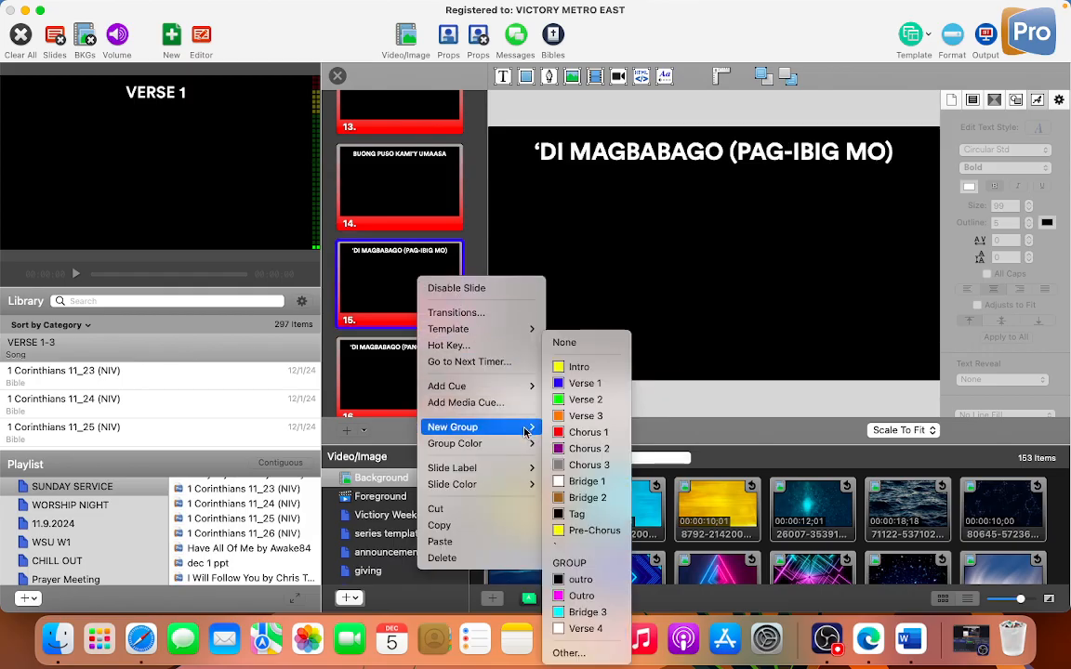
click(586, 481)
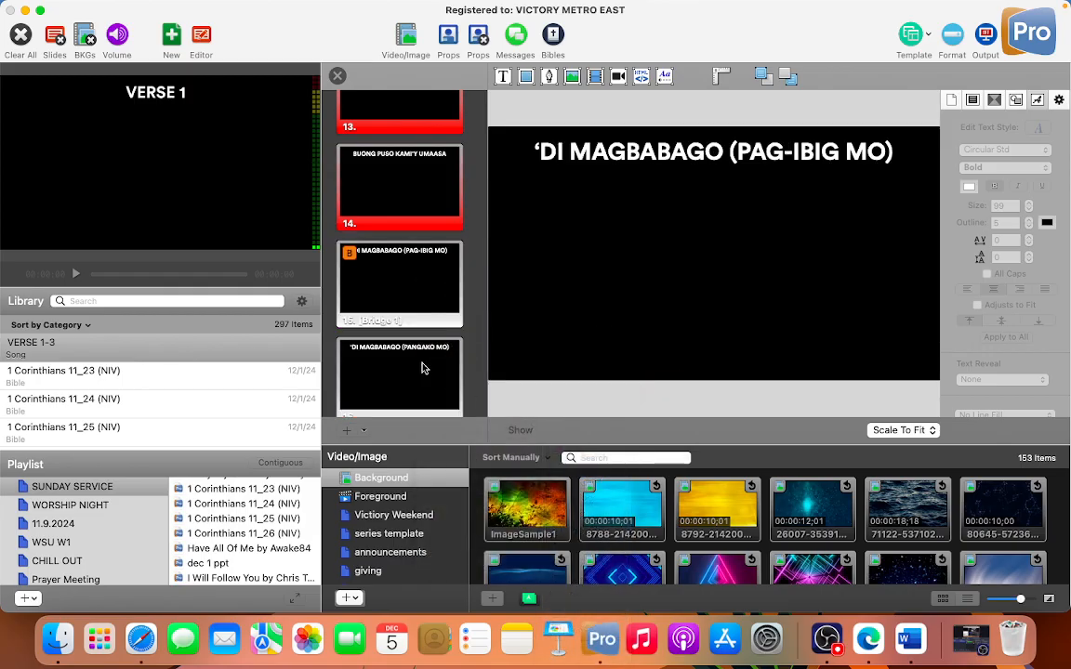
Step: Delete the LAST CHORUS heading slide and start a new Chorus 2 group at the repeated ANG 'YONG HANGARIN slide
scroll(421, 369, down, 2)
scroll(421, 369, down, 5)
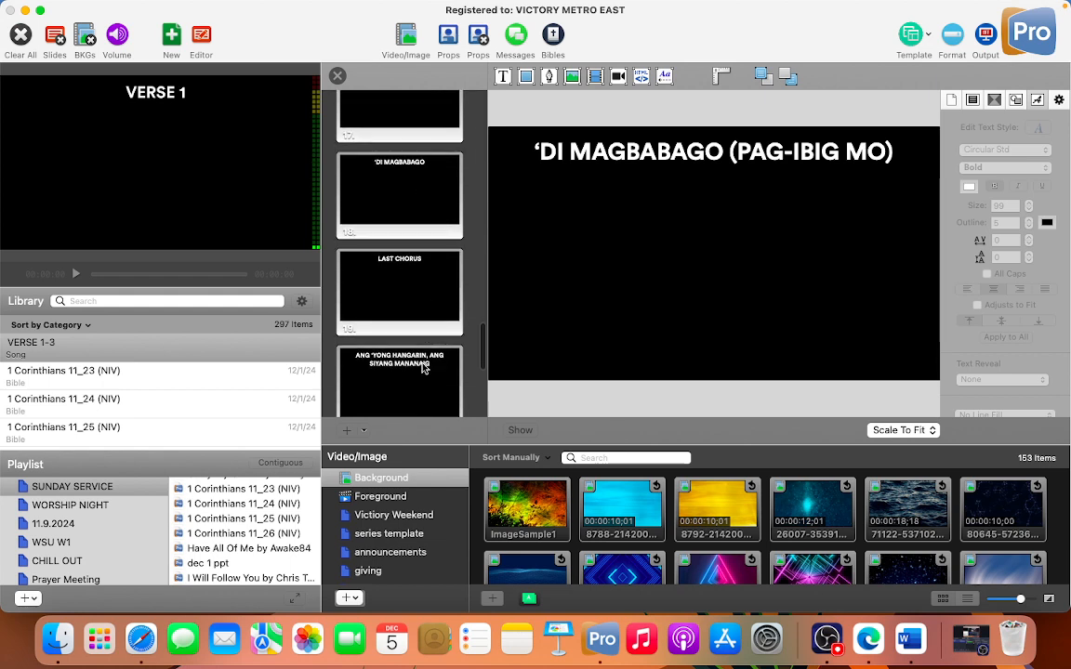
click(416, 308)
key(Delete)
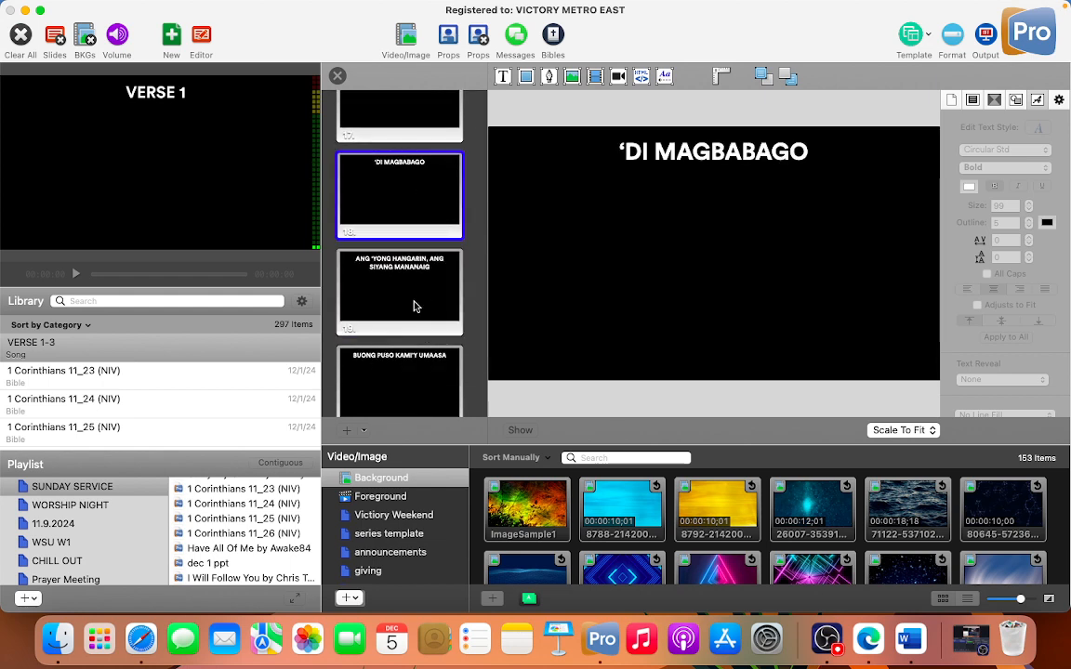
right_click(415, 307)
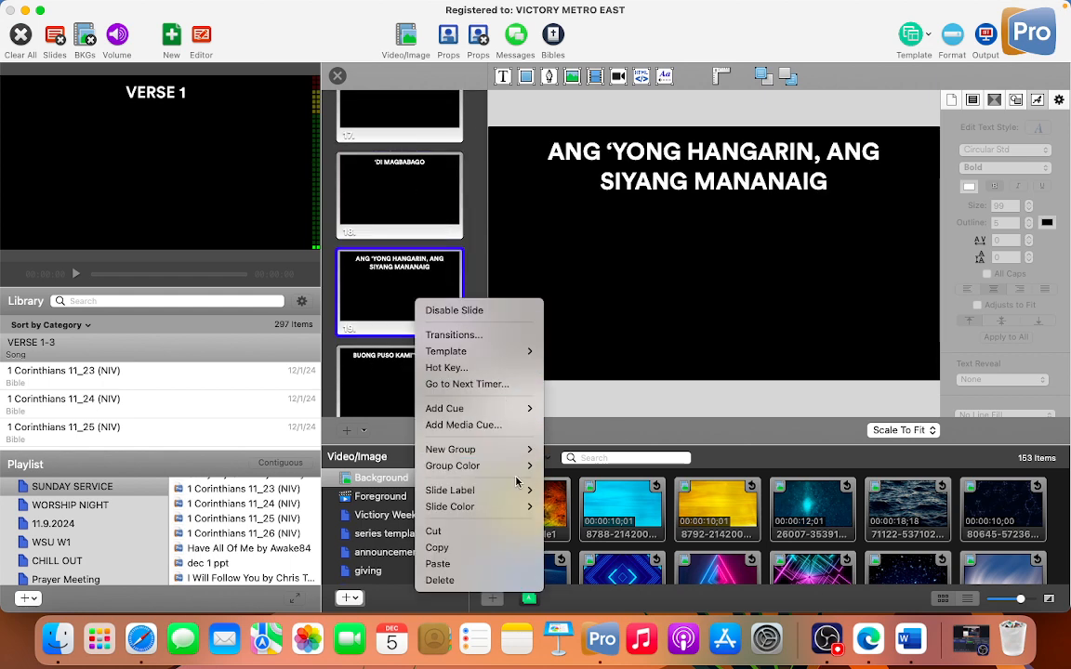
mouse_move(525, 455)
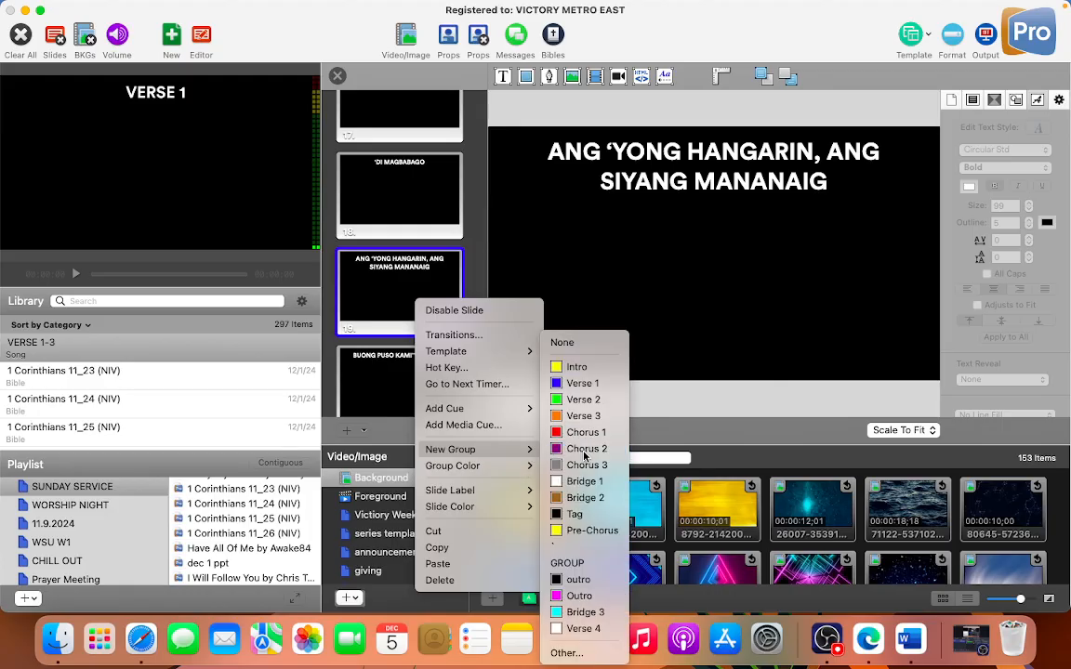
click(571, 447)
Step: Review the grouped slides from the start of the song through Verse 1, Verse 2 and Pre-Chorus to Chorus 1
scroll(406, 319, down, 5)
scroll(405, 322, up, 20)
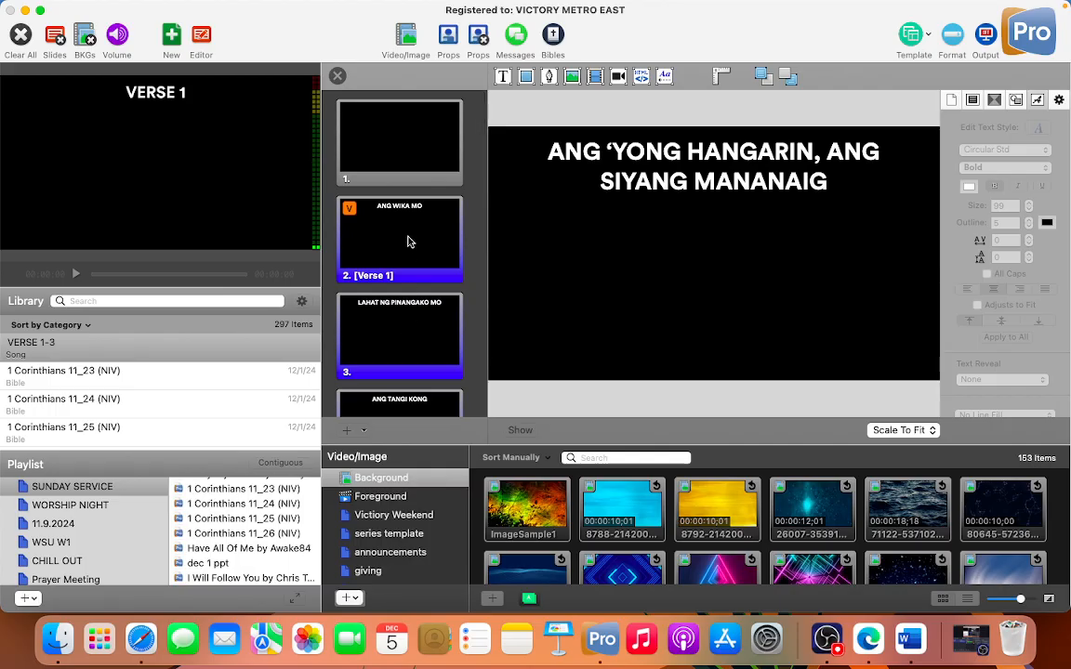
click(409, 243)
click(406, 304)
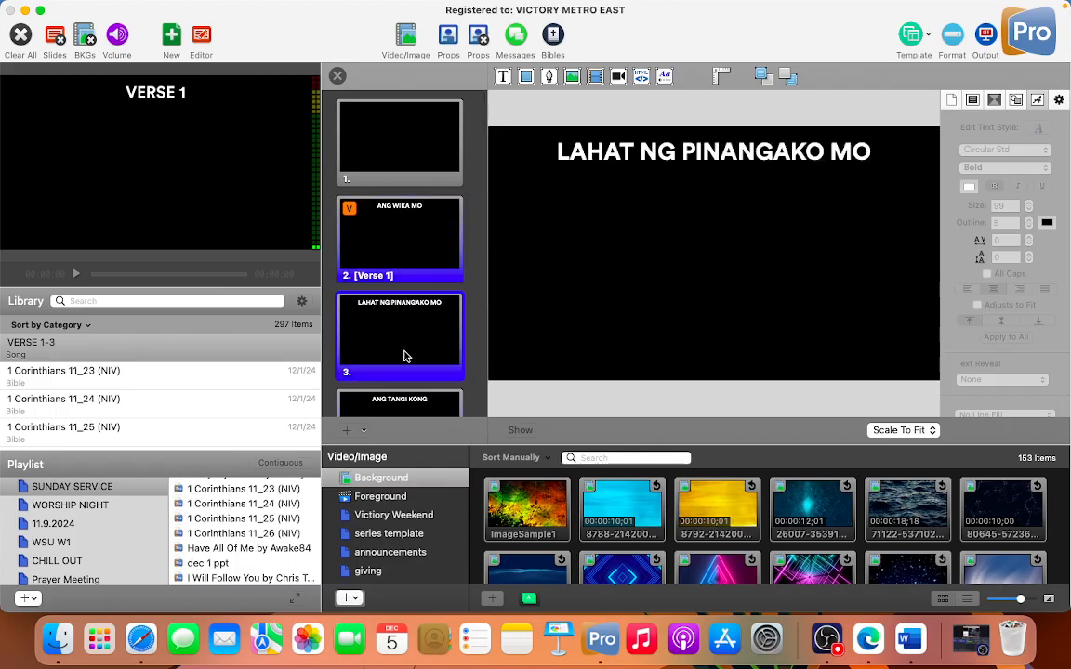
scroll(406, 353, down, 2)
click(403, 342)
scroll(405, 334, down, 3)
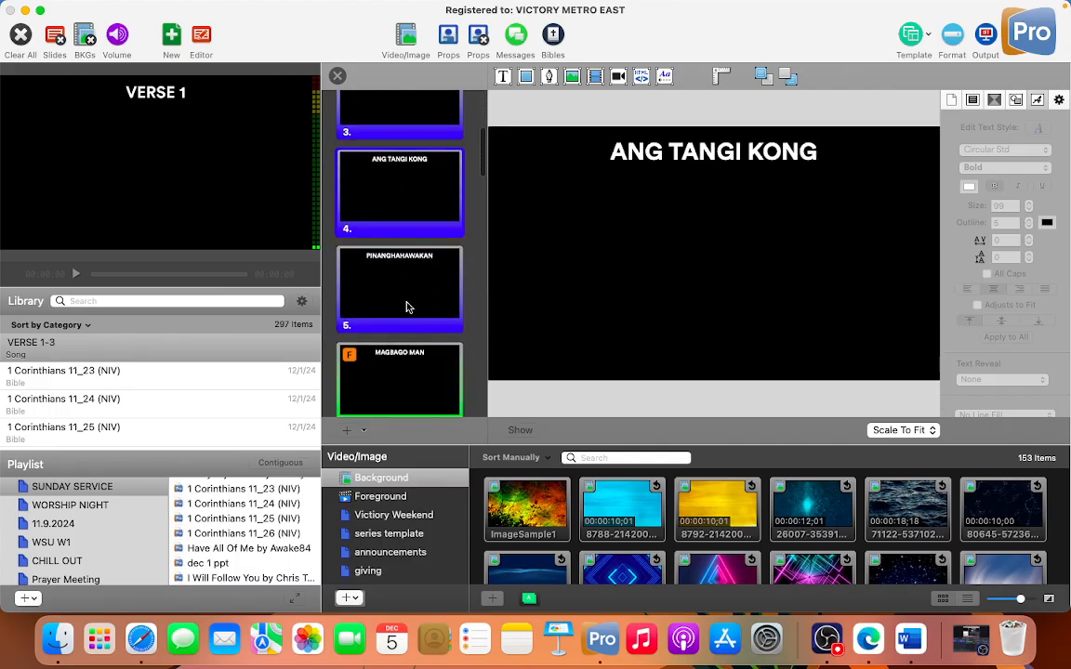
click(406, 304)
scroll(406, 303, down, 2)
scroll(418, 354, down, 3)
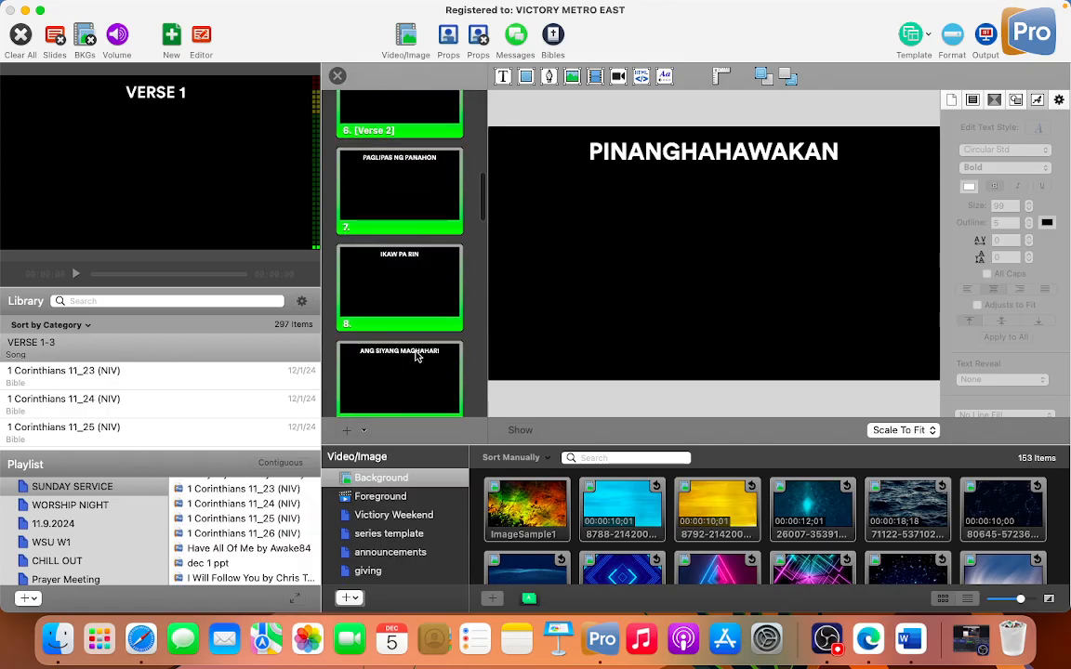
click(419, 357)
scroll(418, 350, down, 2)
scroll(418, 347, down, 2)
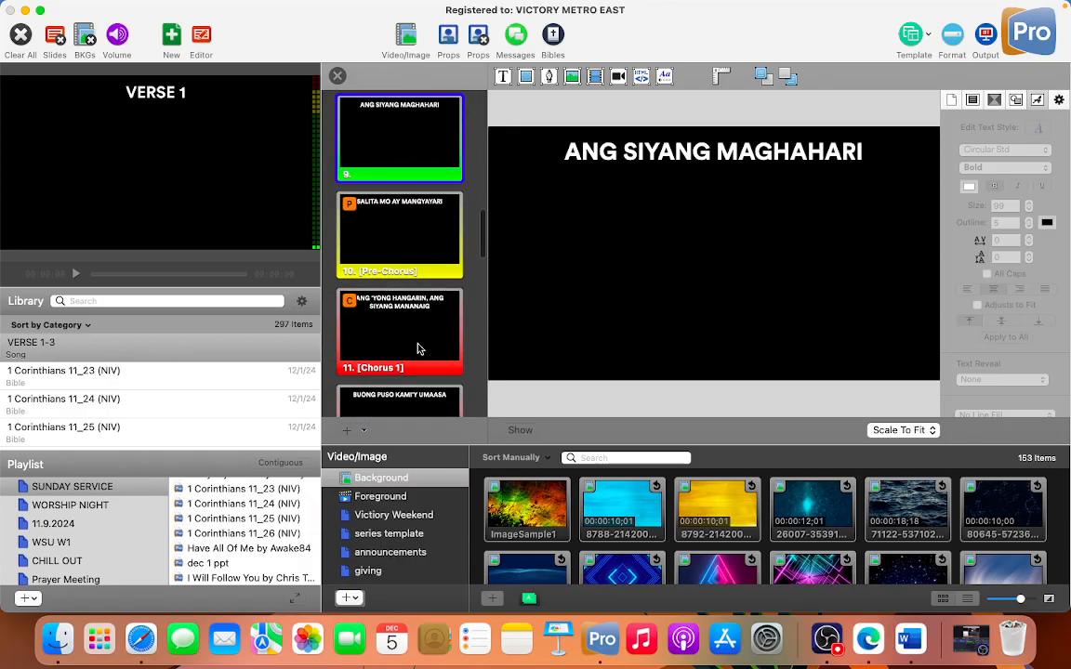
Step: Remove the comma after HANGARIN on the first Chorus 1 slide and start ANG SIYANG MANANAIG on a second line
click(418, 346)
double_click(816, 157)
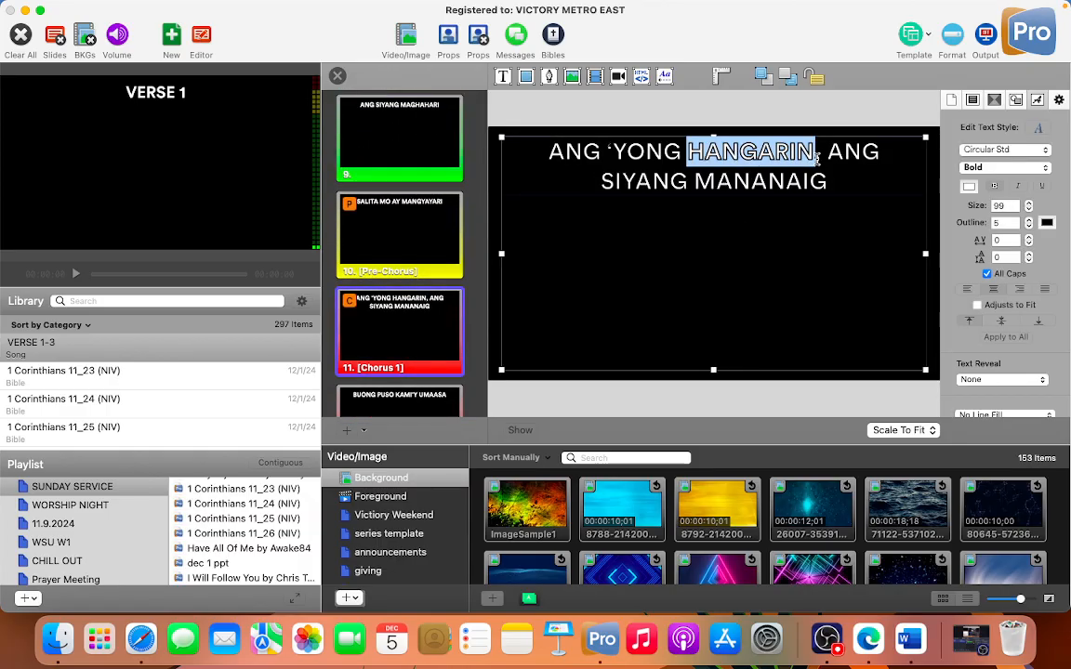
click(821, 156)
key(BackSpace)
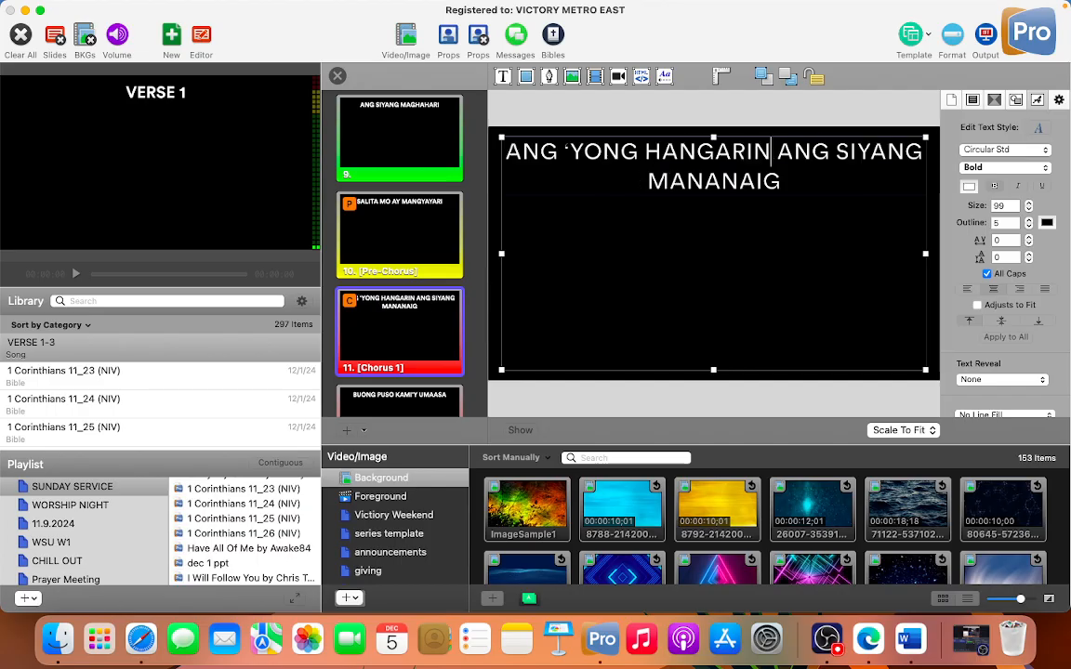
key(Return)
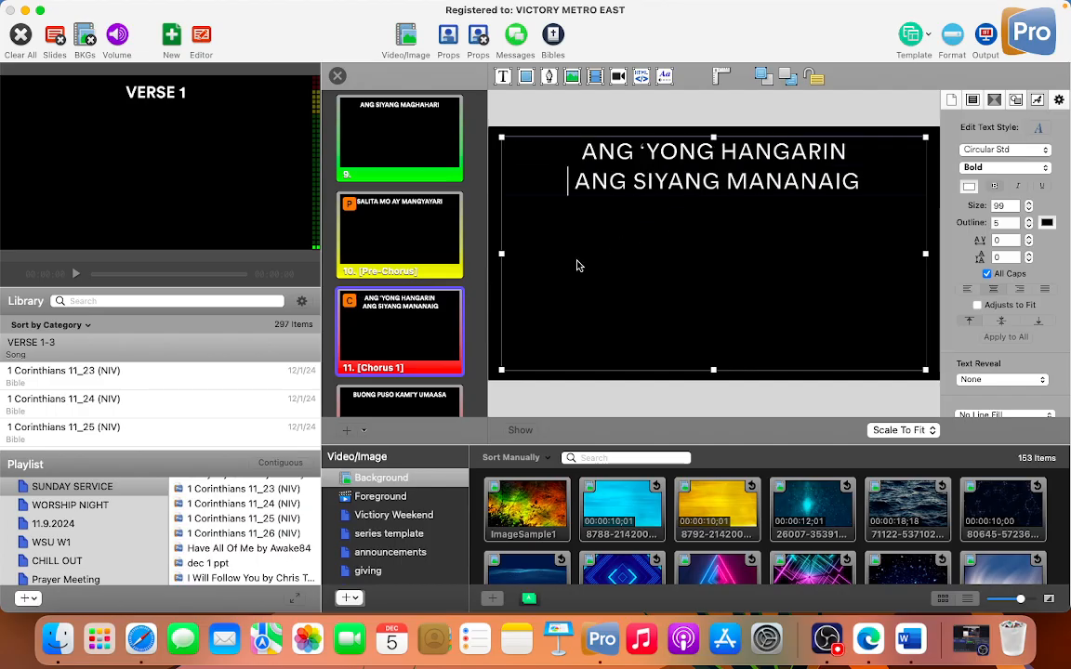
Step: Check the text of the remaining Chorus 1 slides and all the Bridge 1 slides through the final 'DI MAGBABAGO
scroll(401, 343, down, 3)
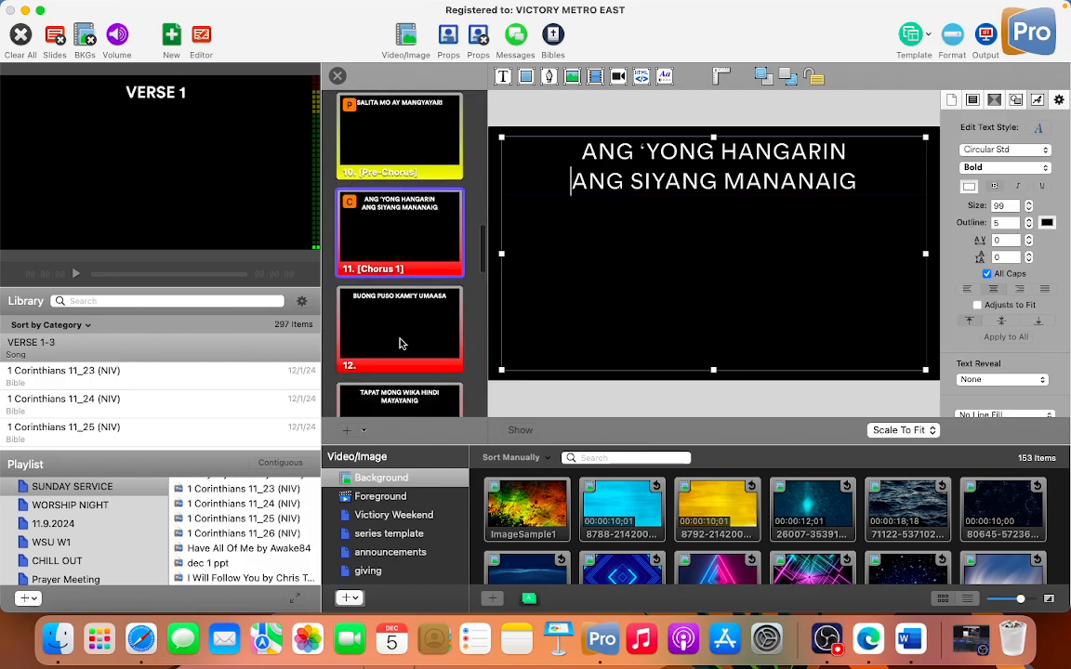
click(401, 342)
scroll(407, 330, down, 2)
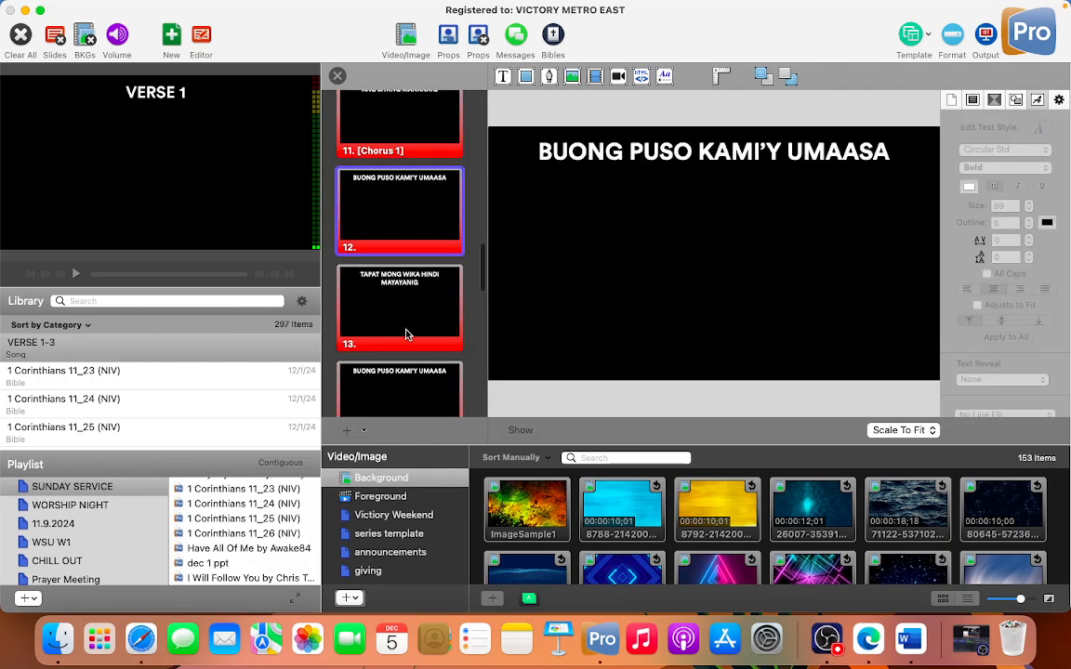
click(415, 318)
scroll(415, 317, down, 2)
click(414, 318)
scroll(414, 318, down, 2)
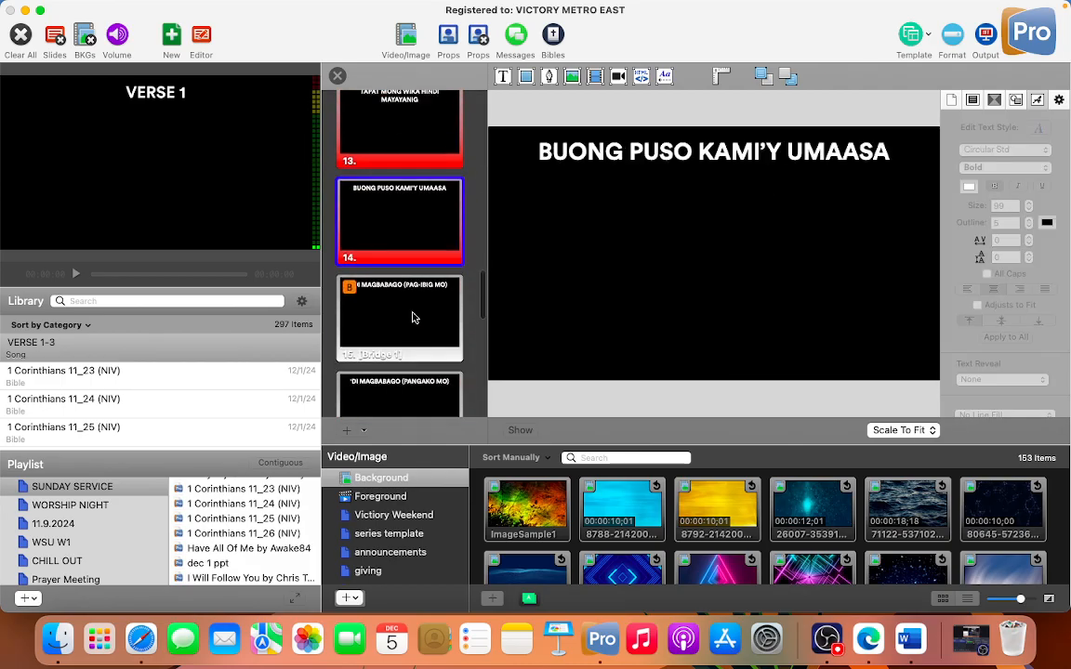
click(415, 318)
scroll(414, 317, down, 2)
click(414, 318)
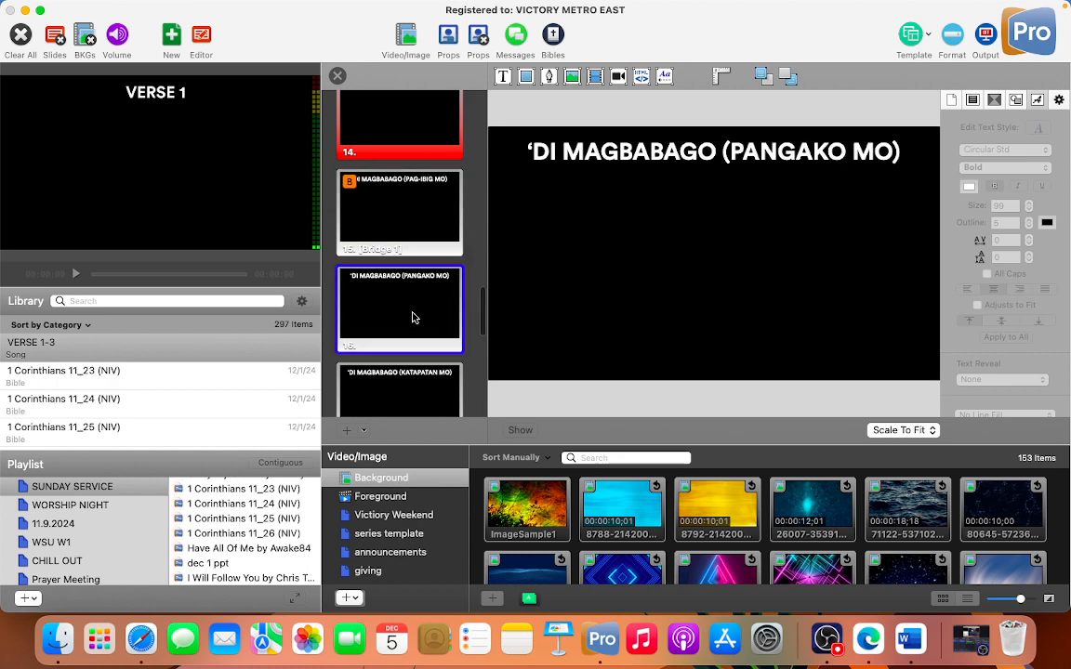
scroll(415, 318, down, 2)
click(414, 318)
scroll(414, 318, down, 2)
click(414, 318)
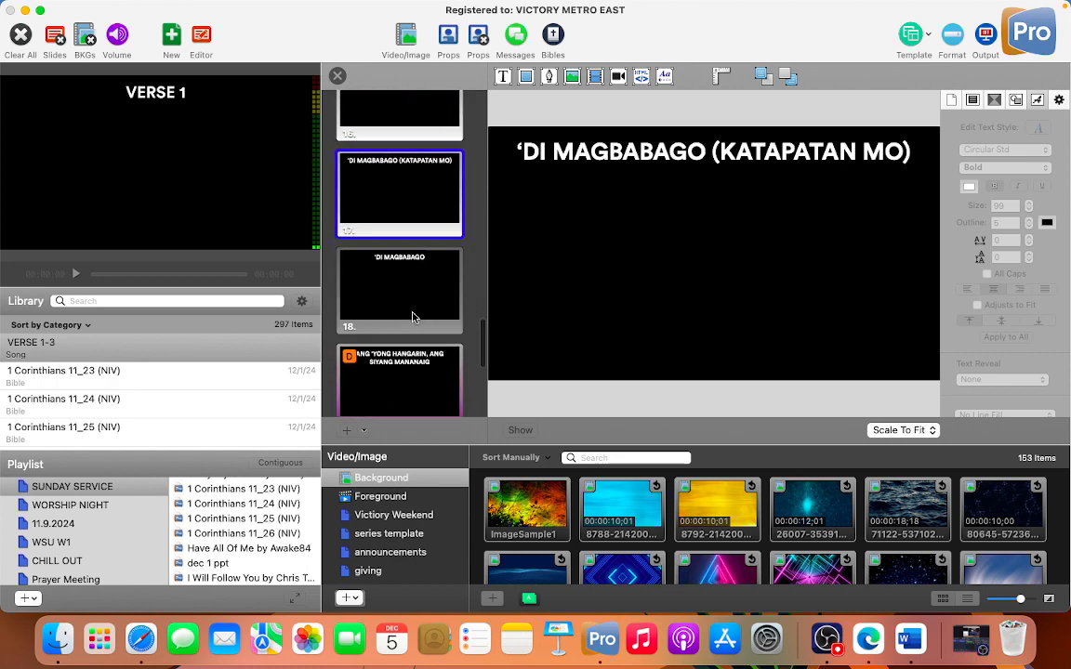
click(617, 160)
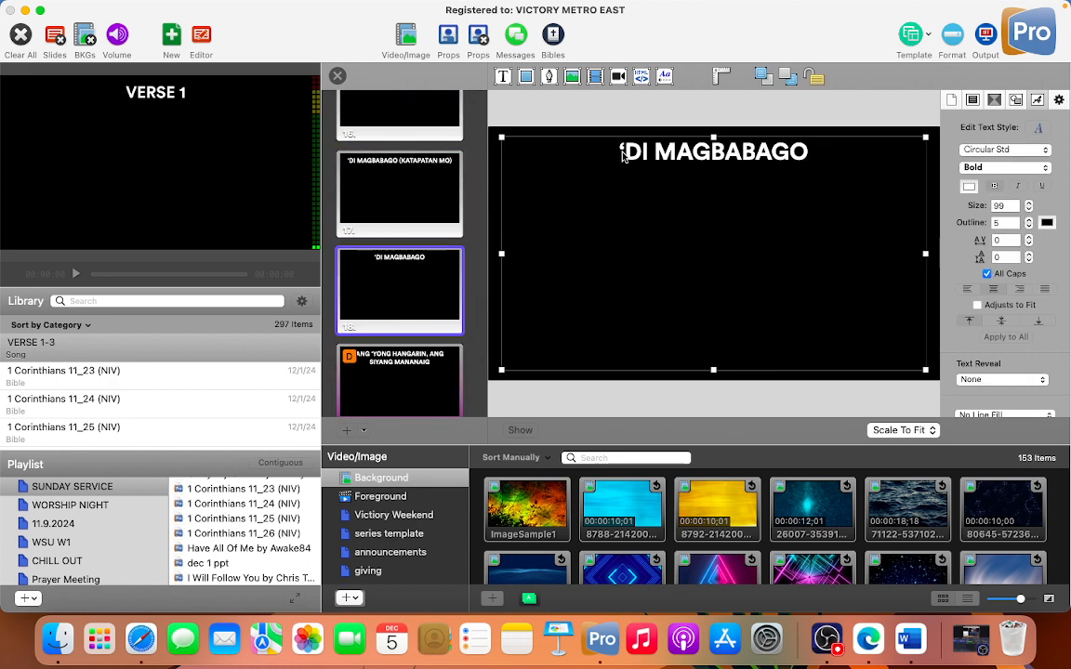
double_click(621, 152)
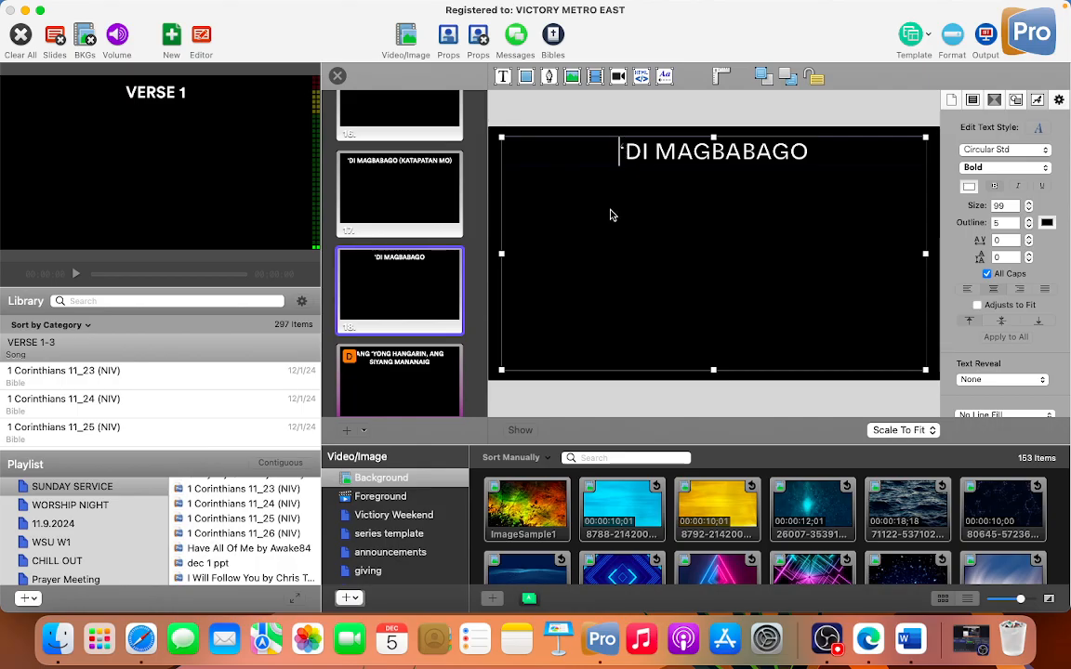
Step: Remove the comma after HANGARIN on the first Chorus 2 slide and start ANG SIYANG MANANAIG on a second line
scroll(407, 364, down, 2)
click(411, 306)
scroll(411, 306, down, 2)
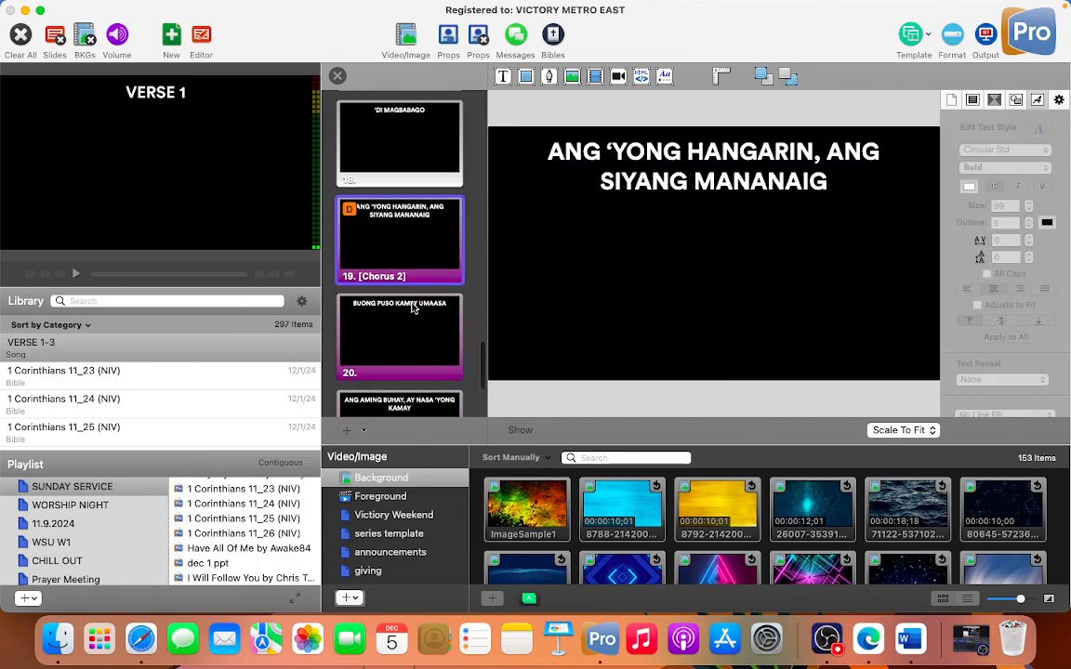
double_click(816, 154)
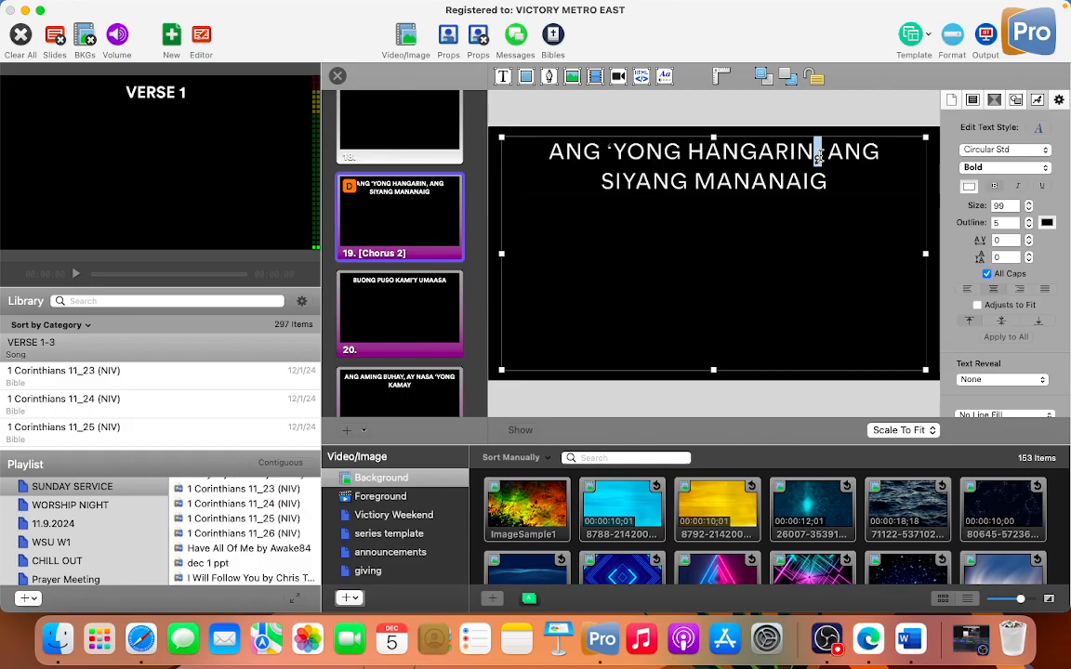
key(BackSpace)
key(Return)
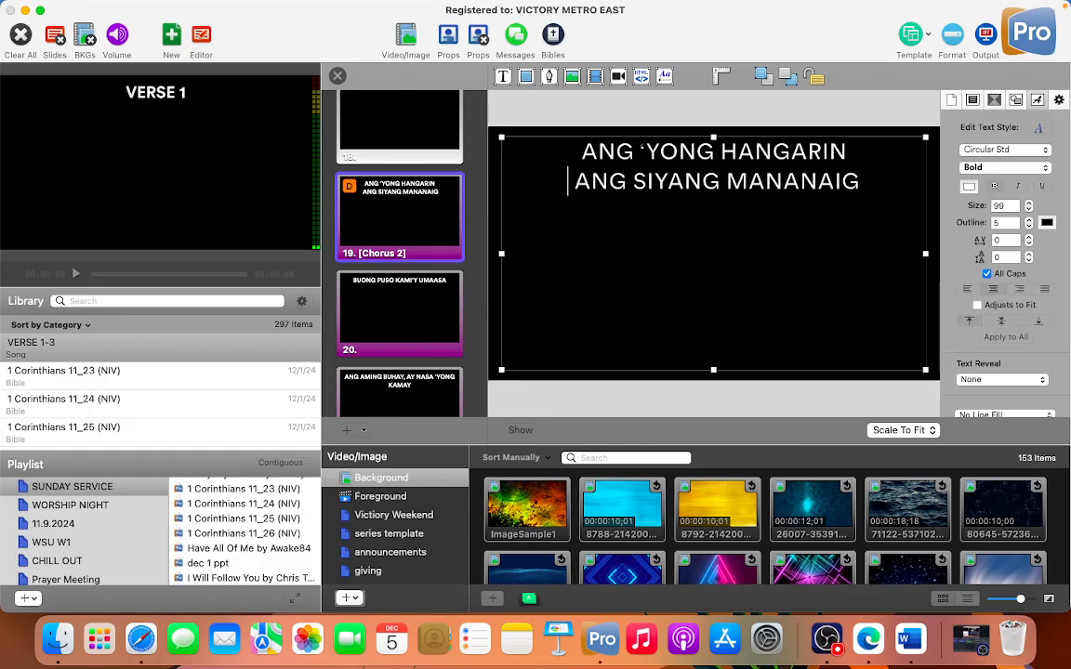
key(Delete)
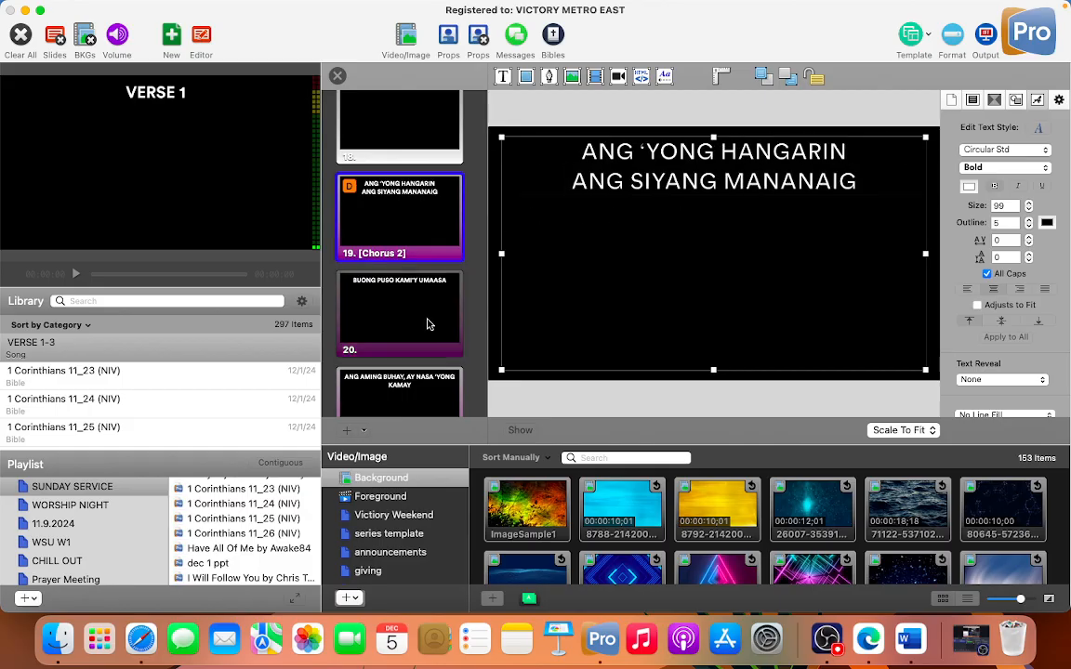
Step: Check the remaining Chorus 2 slides and close the slide editor
click(430, 322)
click(430, 323)
click(430, 323)
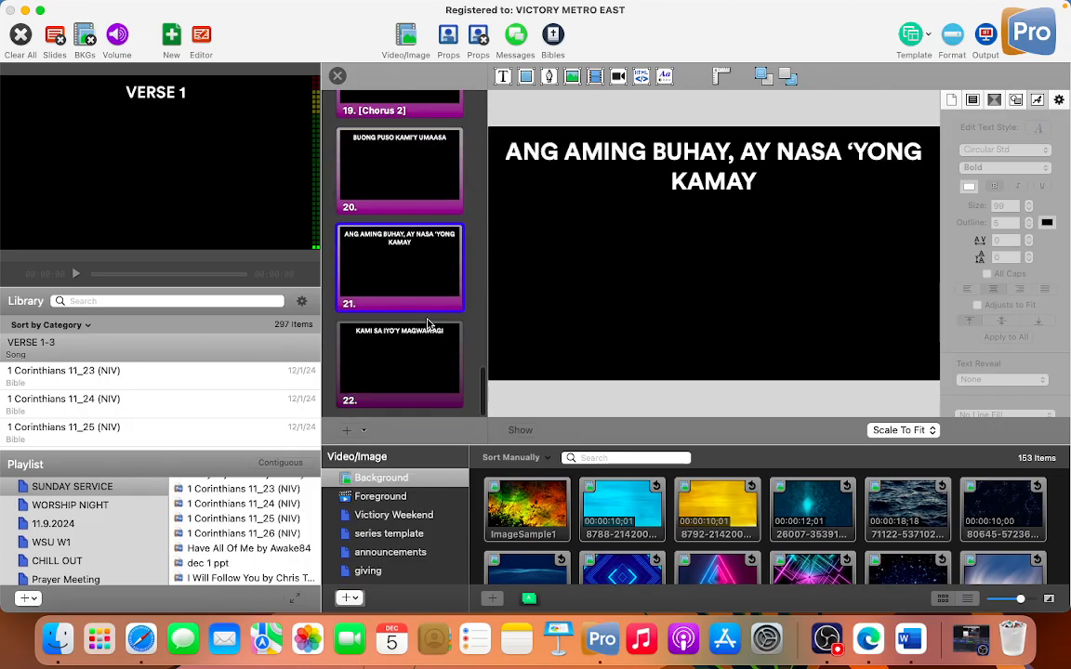
scroll(417, 277, up, 5)
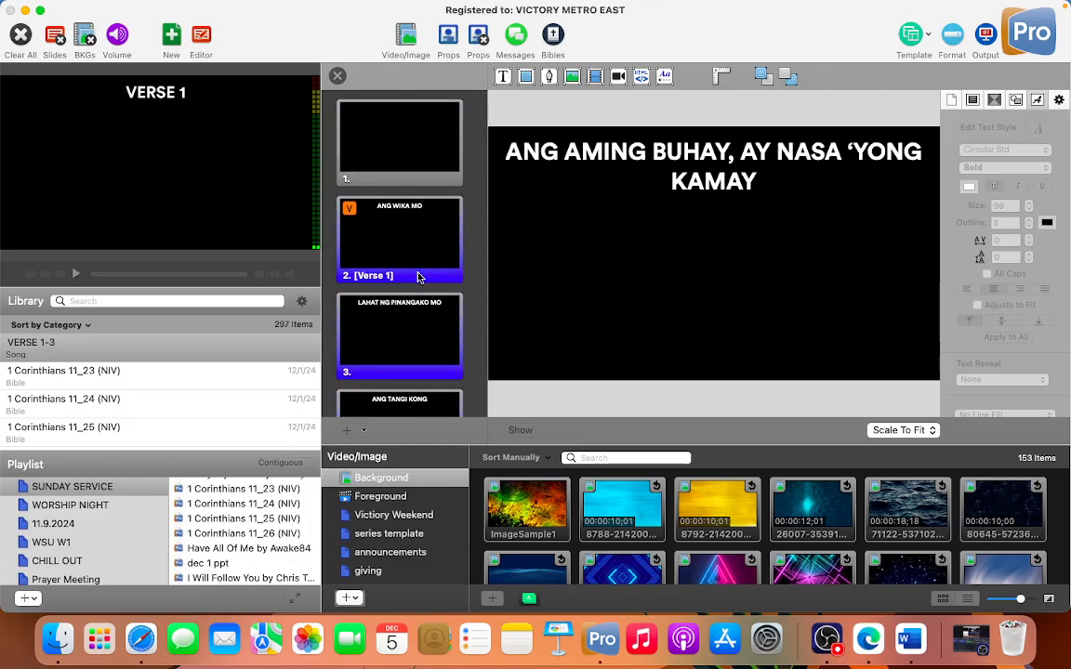
click(337, 75)
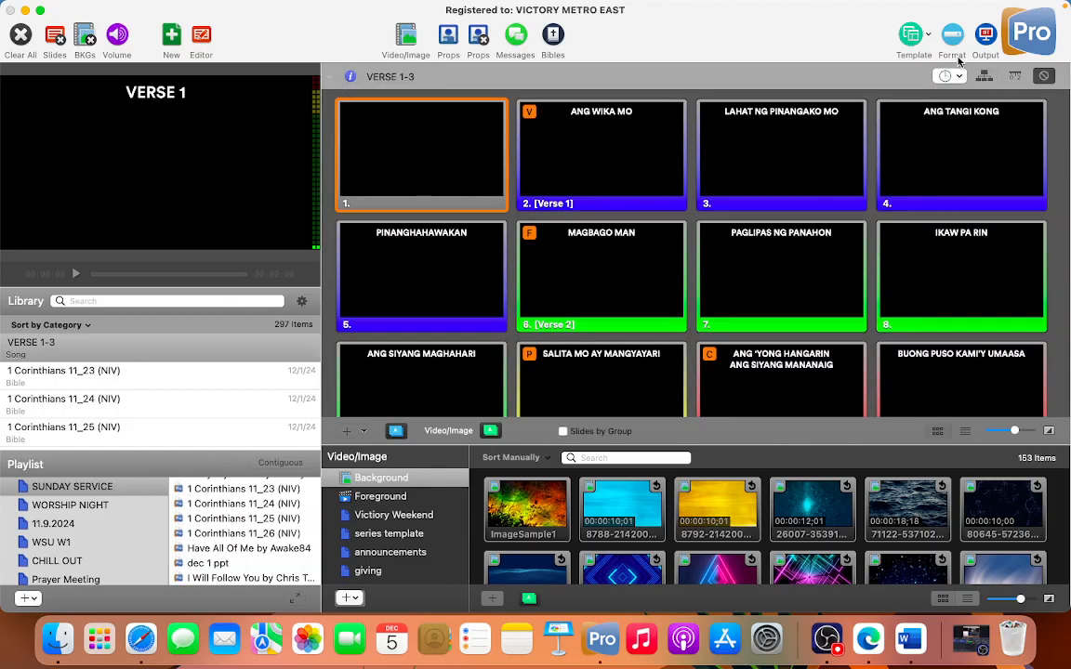
Step: Open the song's title information for editing, and search the _Song Credits 2024 document in Safari for "di mag"
click(349, 76)
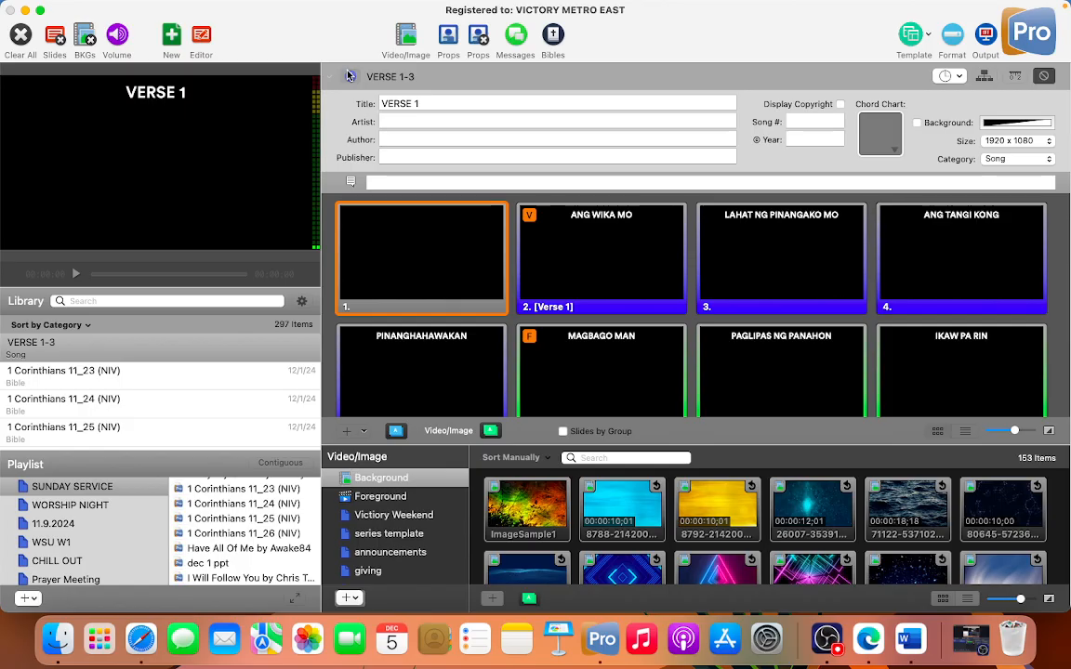
click(440, 103)
key(ctrl+Right)
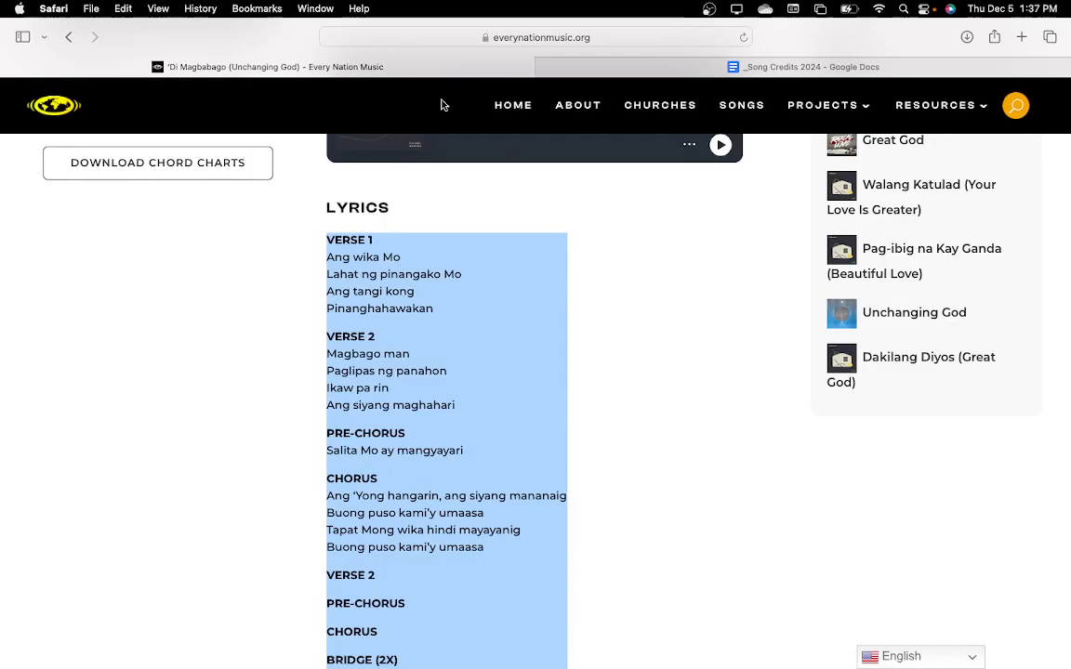
click(614, 67)
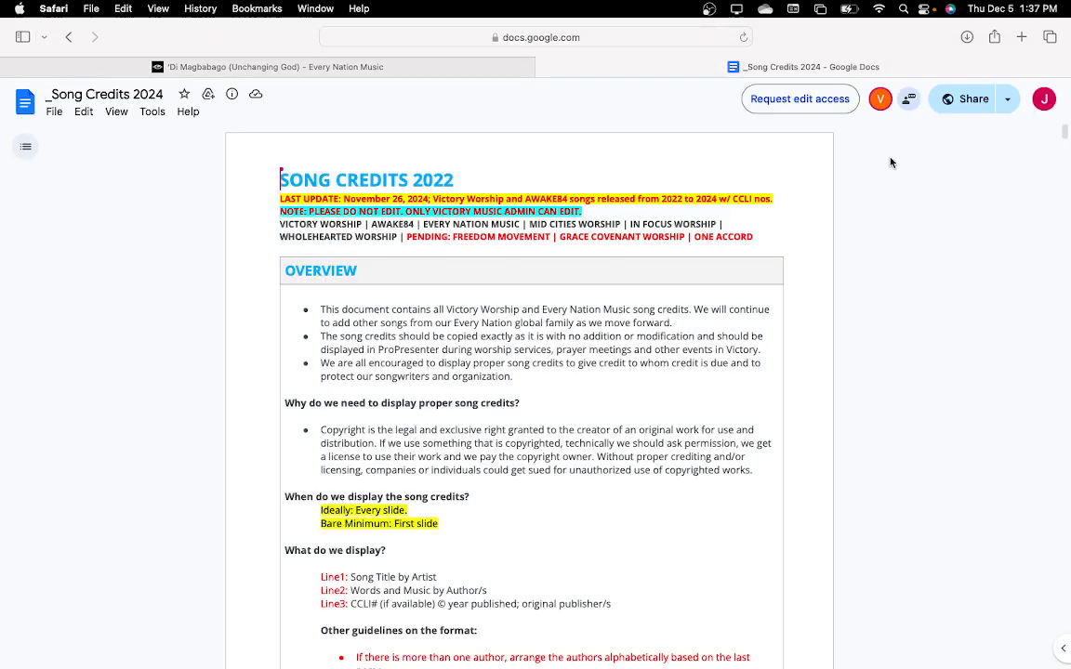
key(super+f)
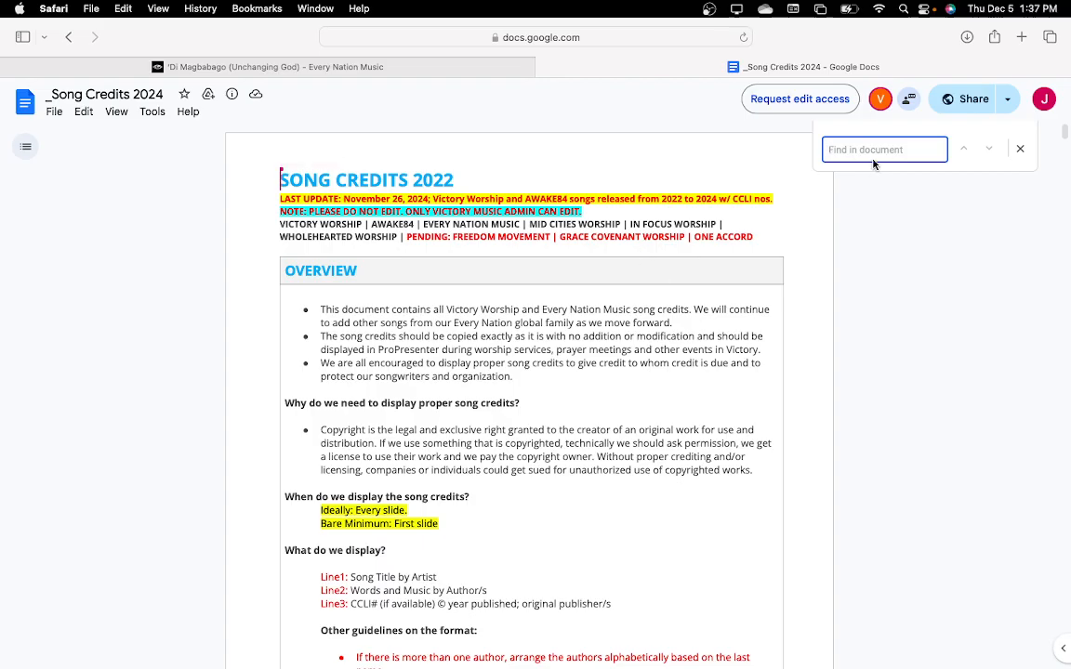
text(di mag)
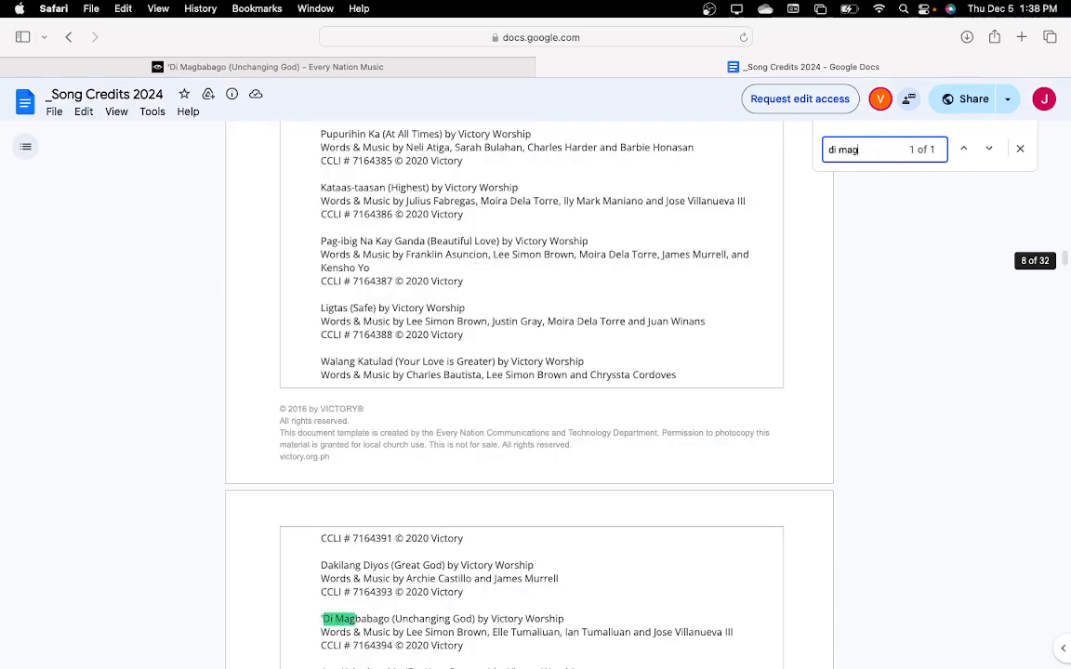
scroll(520, 418, down, 4)
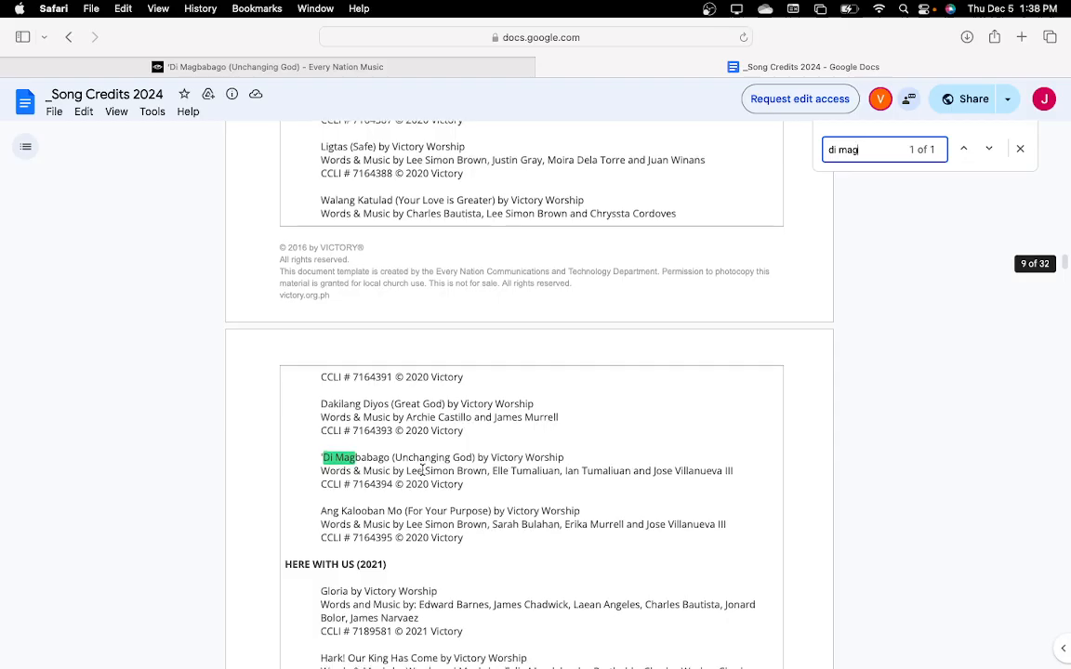
scroll(423, 471, down, 2)
Step: Copy the credit line 'Di Magbabago (Unchanging God) by Victory Worship and replace the song's Title in ProPresenter with it
click(318, 400)
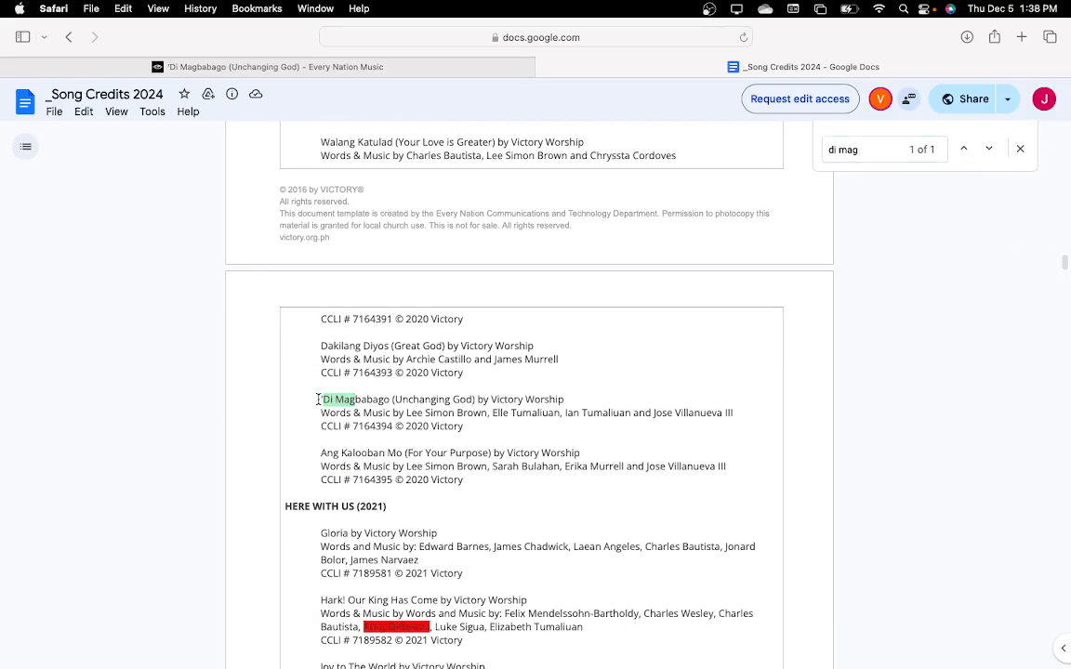
drag(323, 399, 564, 398)
key(super+c)
key(ctrl+Left)
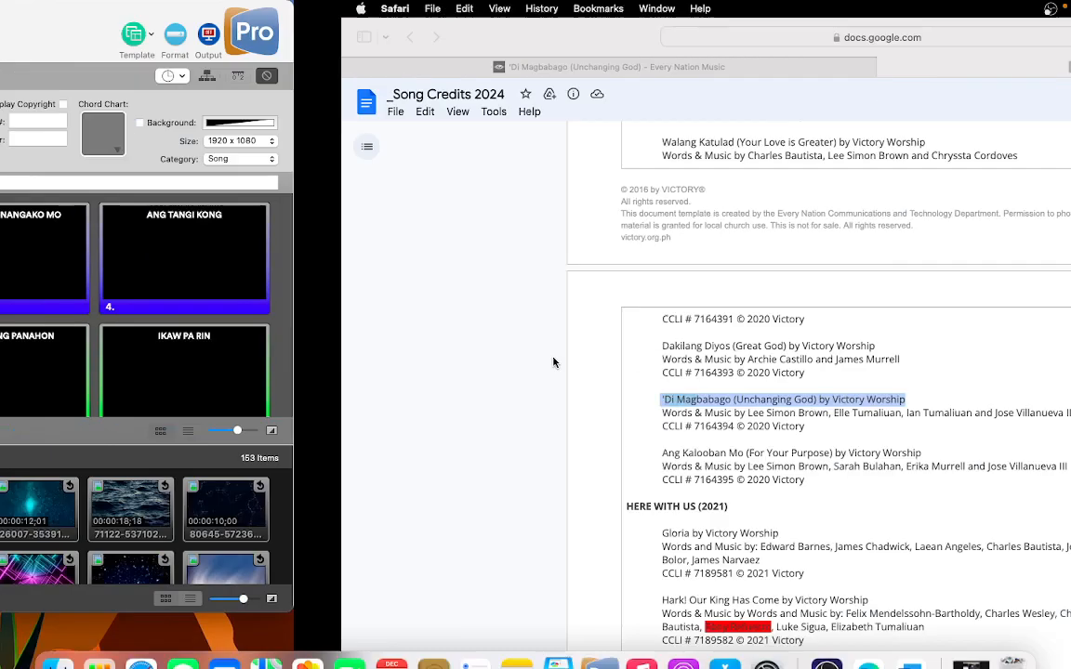
key(super+a)
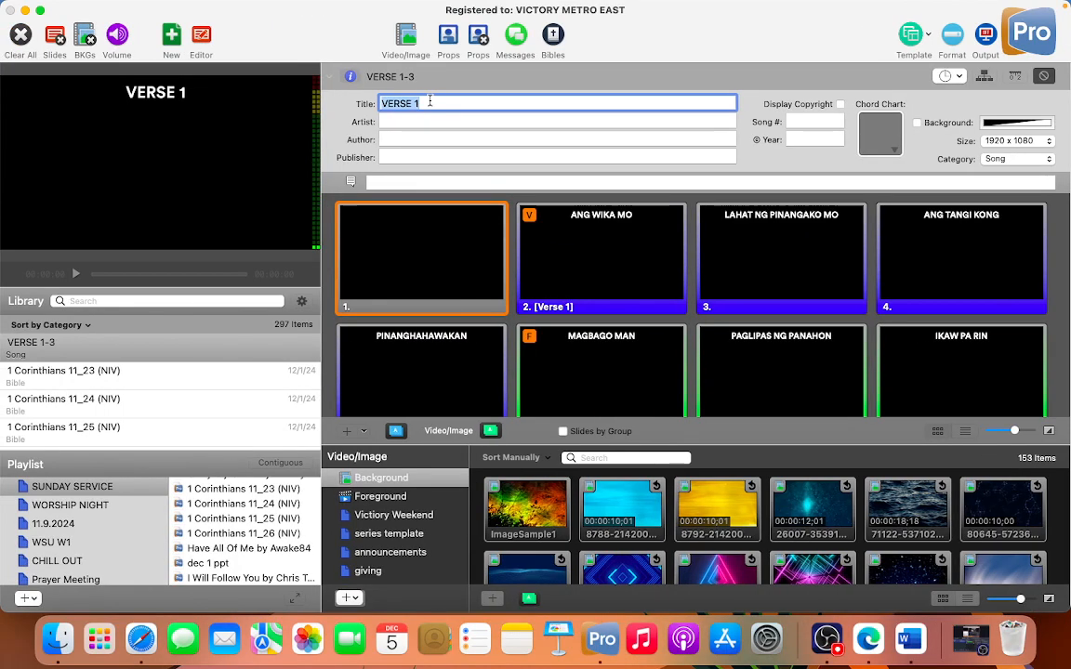
key(super+v)
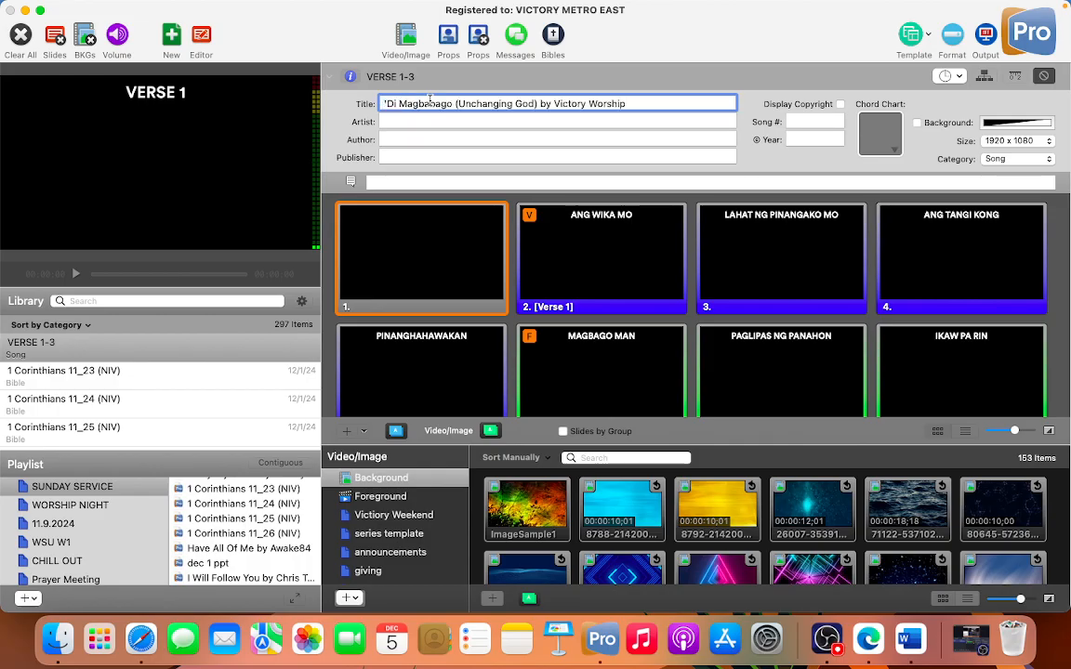
Step: Copy the song's Words & Music credit line from the credits document in Safari into the Artist field in ProPresenter
key(ctrl+Right)
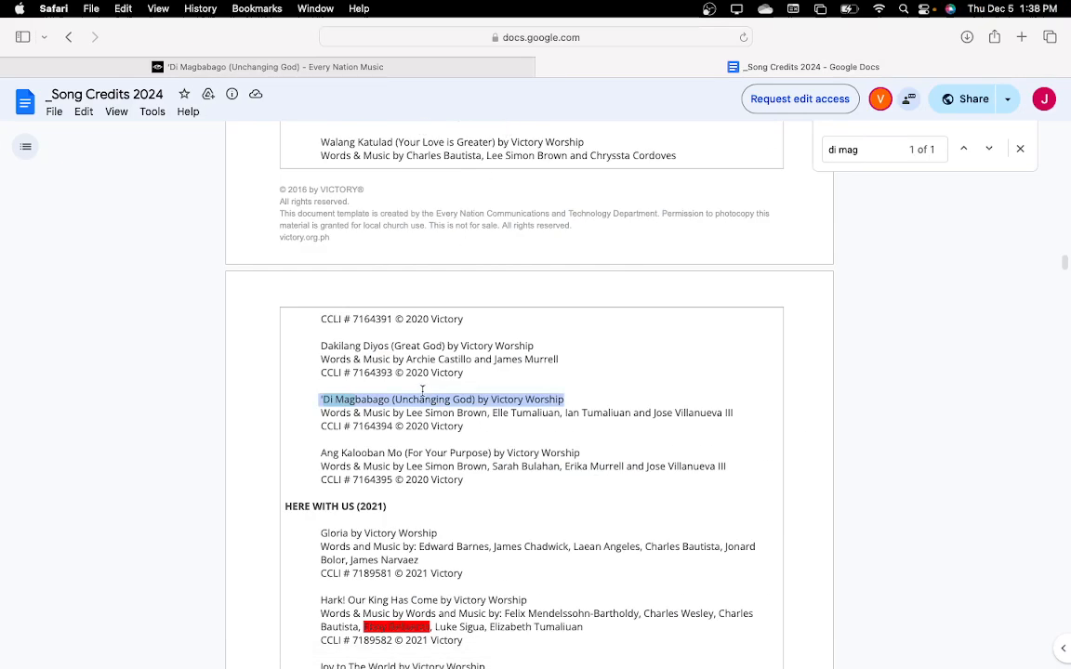
scroll(421, 388, down, 1)
drag(319, 364, 741, 369)
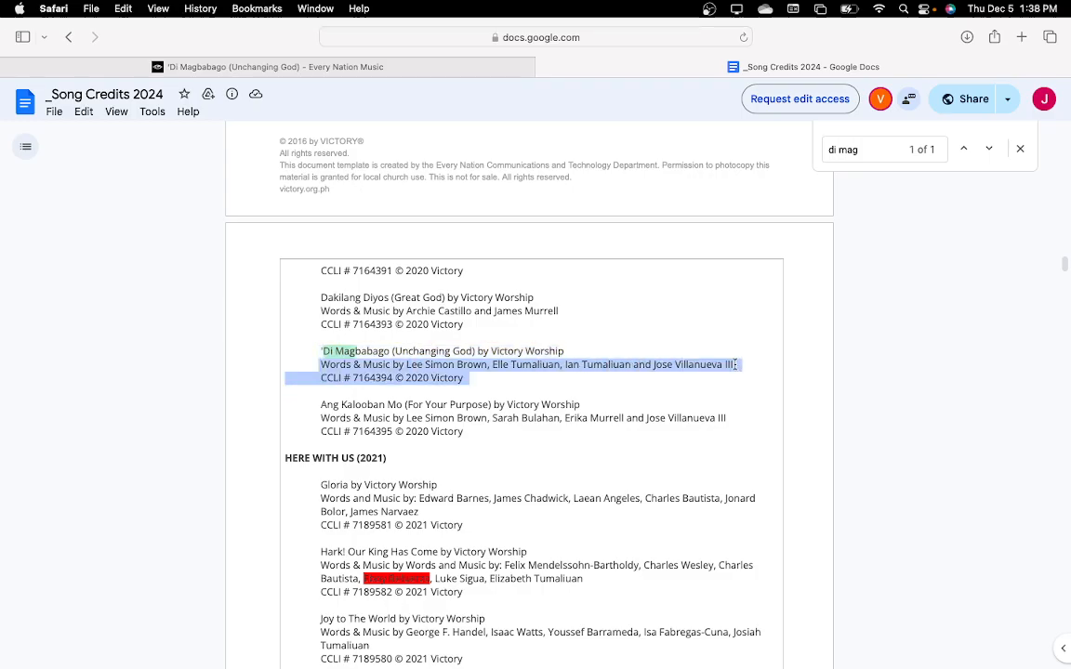
click(735, 365)
drag(734, 363, 322, 366)
key(super+c)
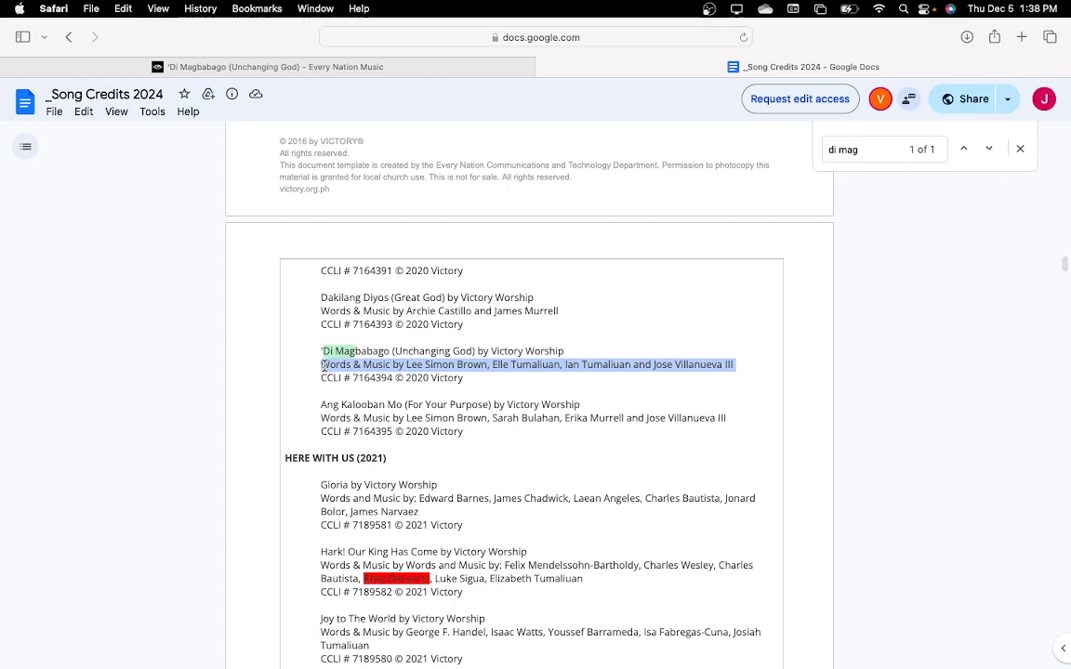
key(ctrl+Left)
click(404, 122)
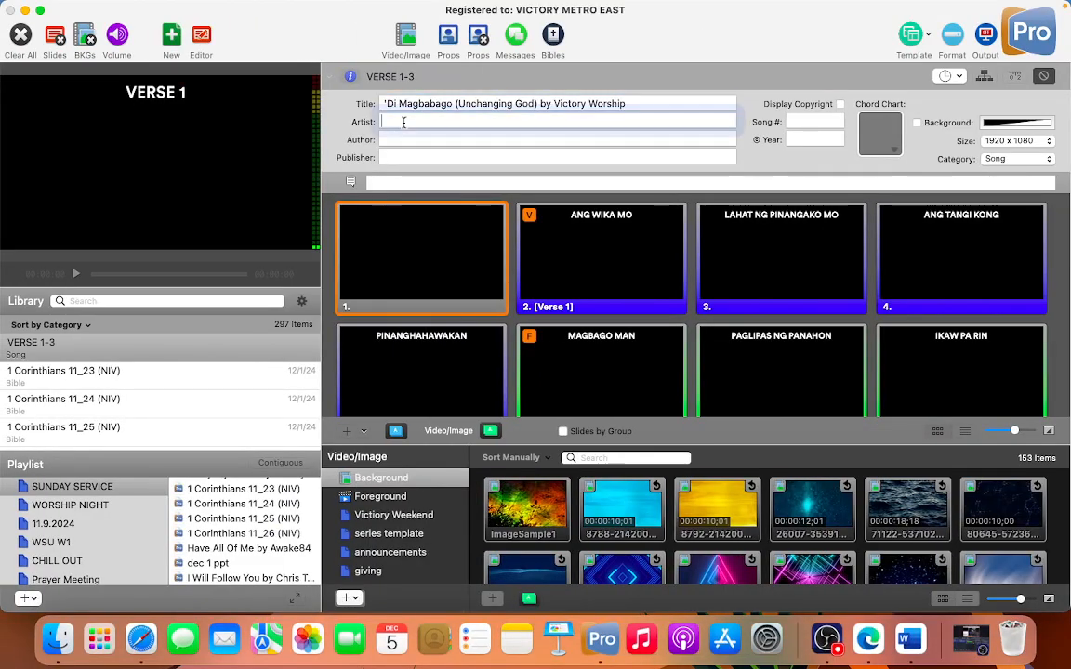
key(super+v)
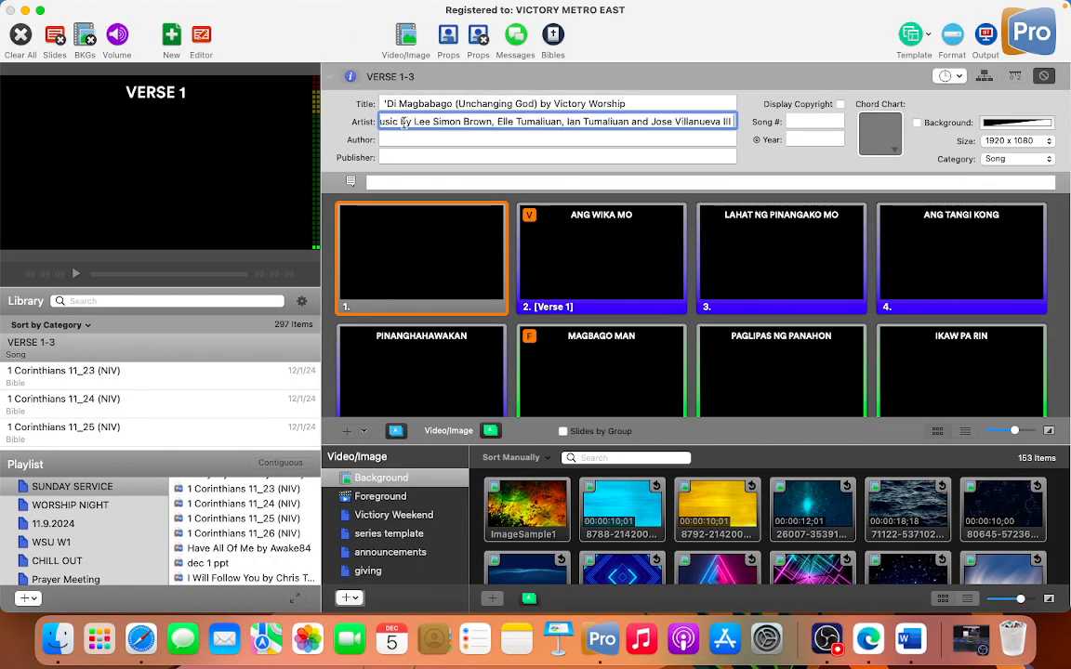
Step: Copy the song's CCLI and copyright line from the credits document in Safari into the Publisher field in ProPresenter
key(ctrl+Right)
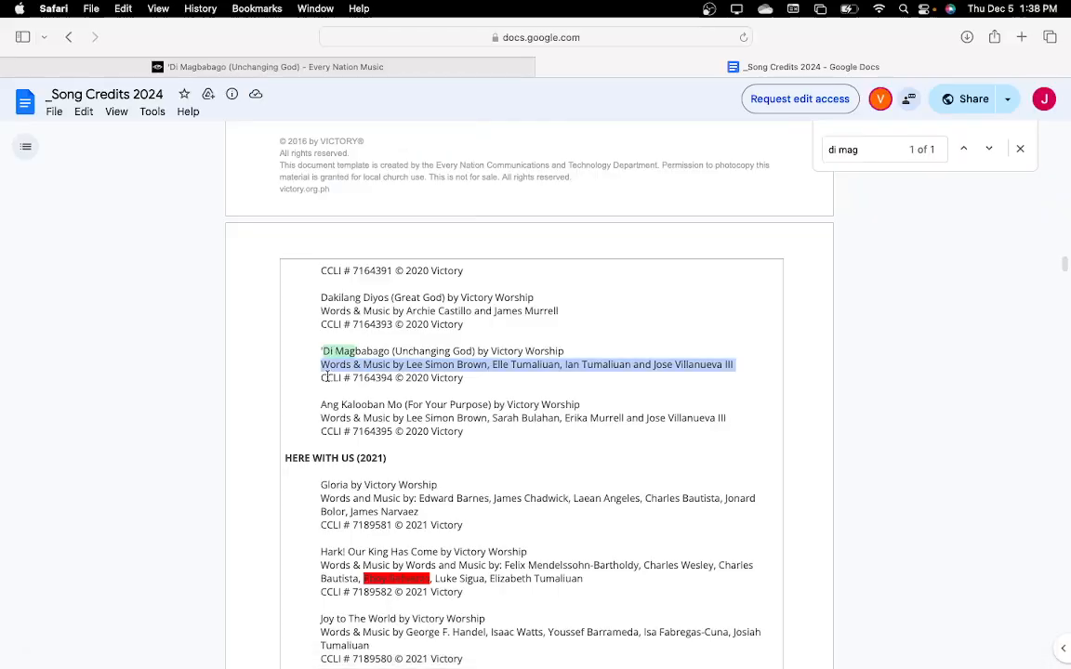
click(320, 378)
drag(320, 378, 461, 378)
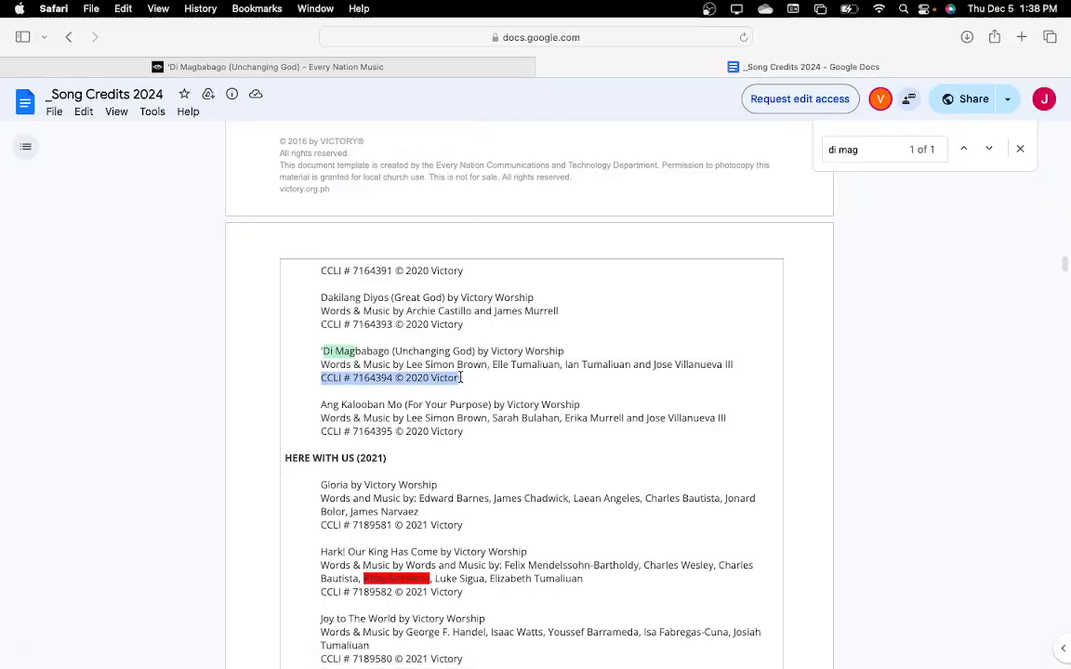
key(super+c)
key(ctrl+Left)
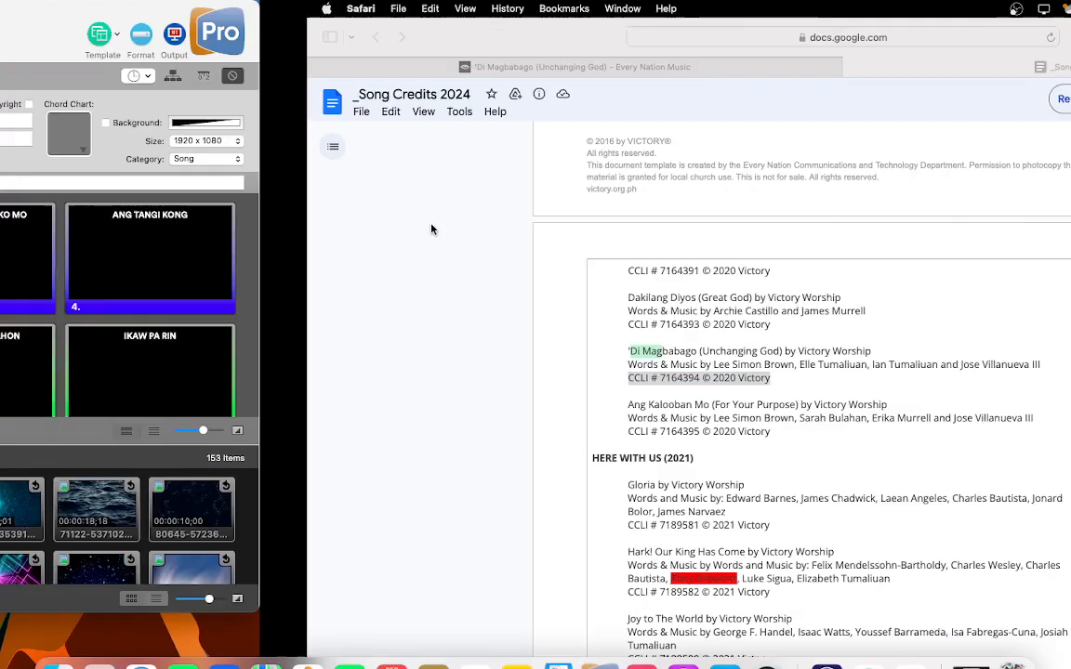
click(414, 157)
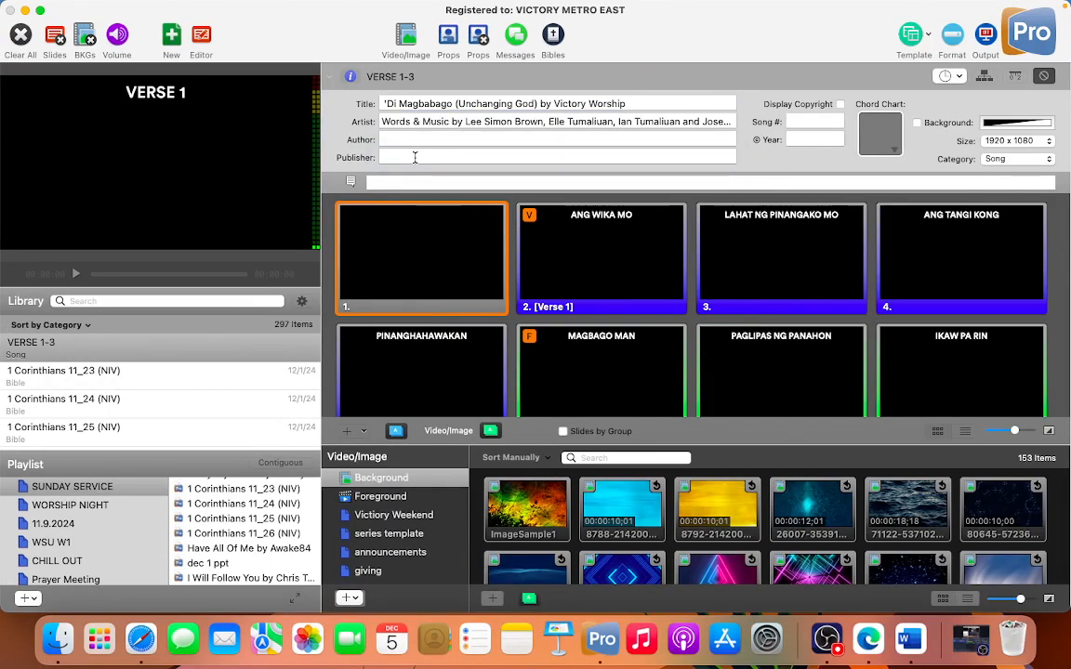
key(super+v)
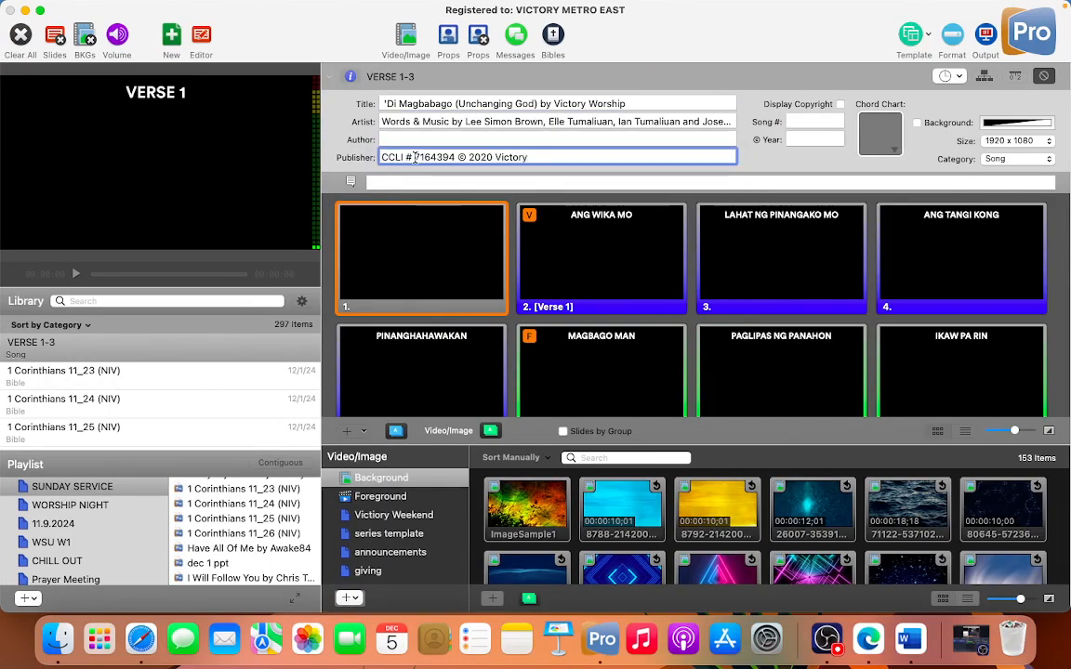
Step: Enable Display Copyright for the song, close its information, and show the blank first slide in the preview
click(840, 105)
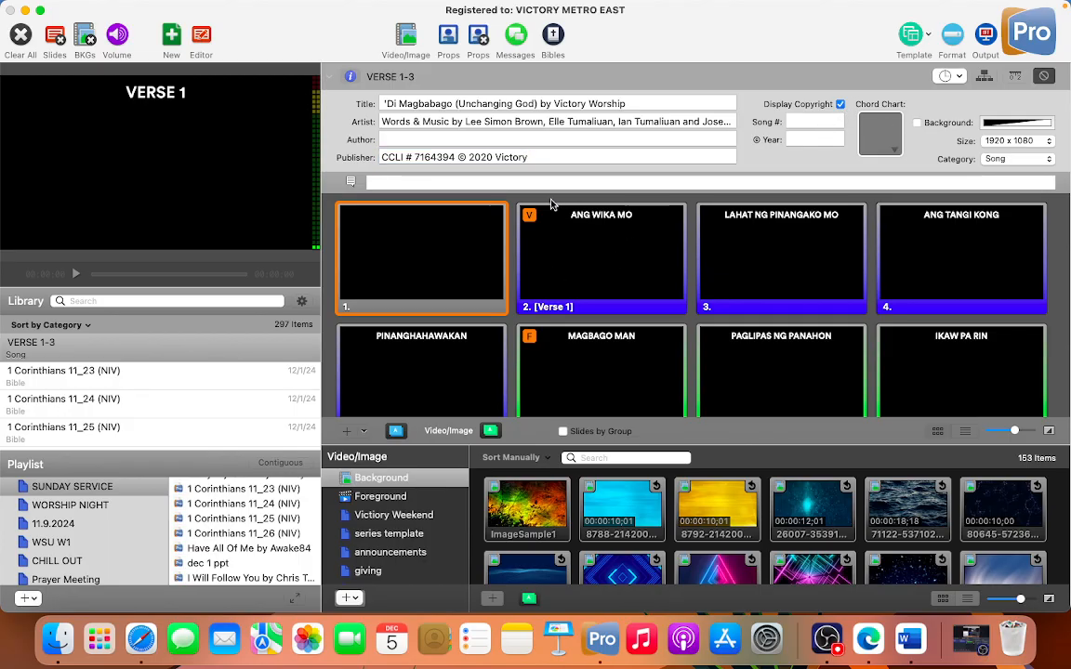
click(350, 78)
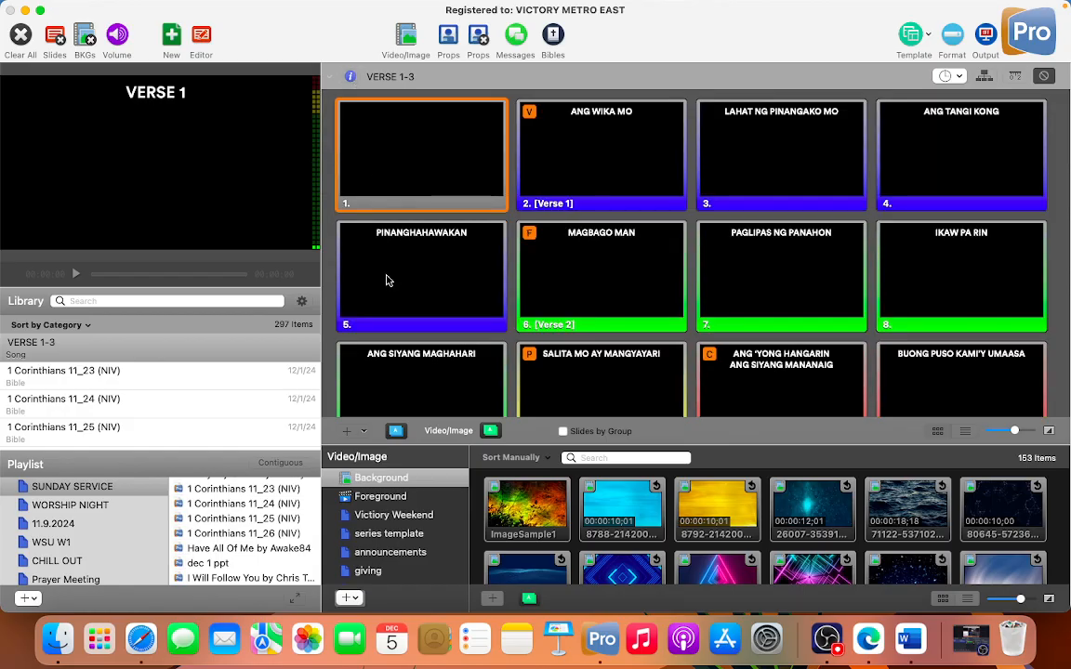
click(428, 174)
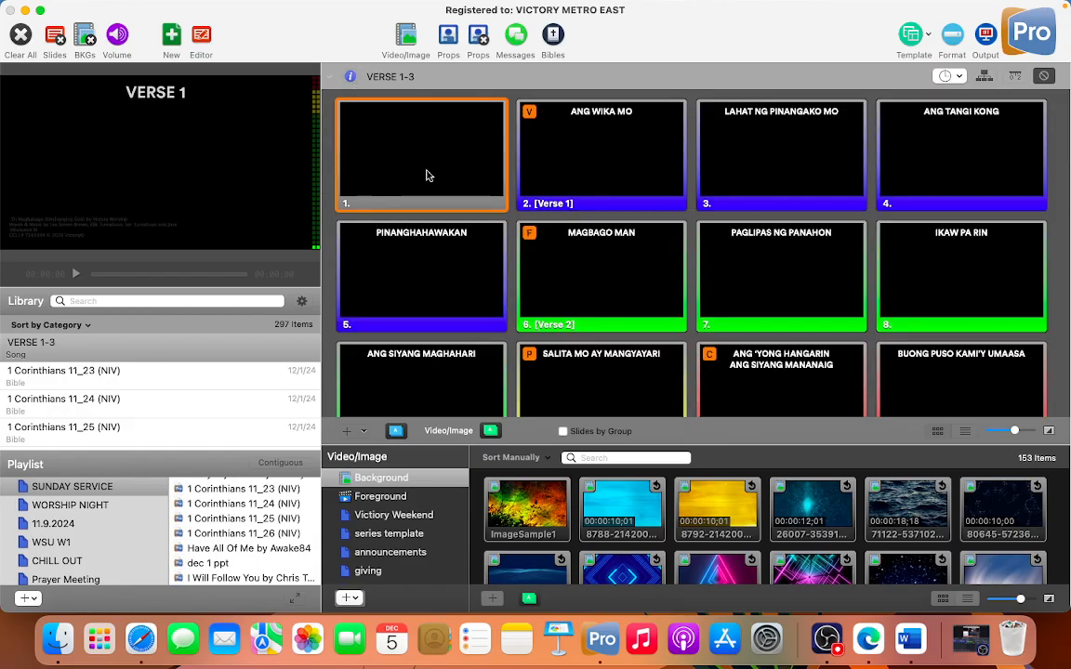
Step: Open the library song VERSE 1-3 for renaming and copy the line 'Di Magbabago (Unchanging God) by Victory Worship from Safari
click(41, 346)
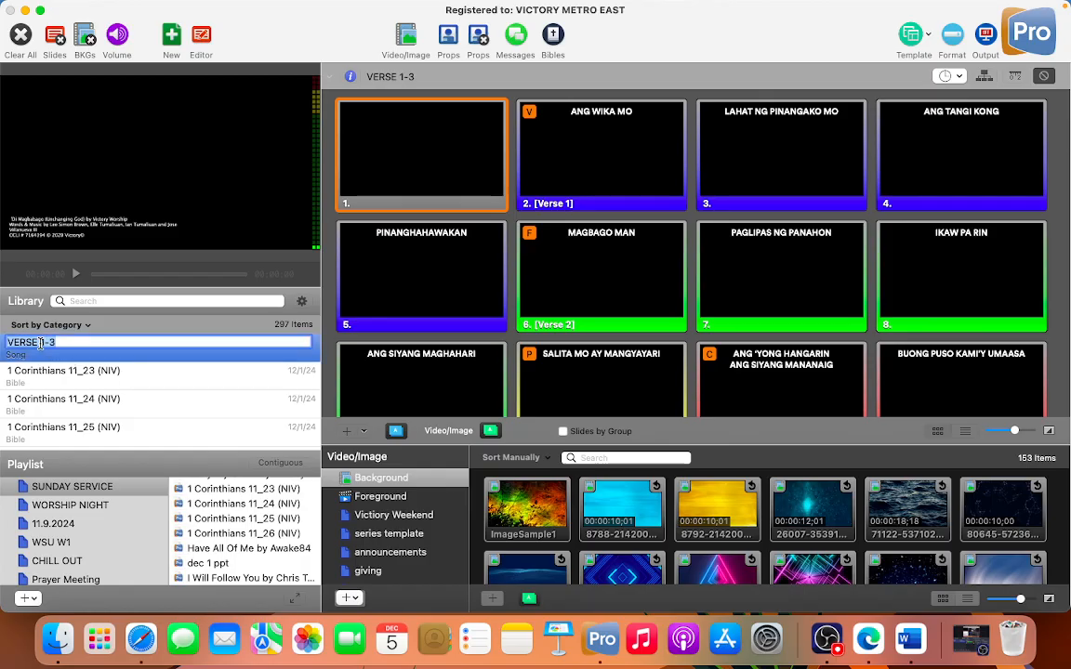
key(super+Tab)
drag(316, 352, 574, 347)
key(super+c)
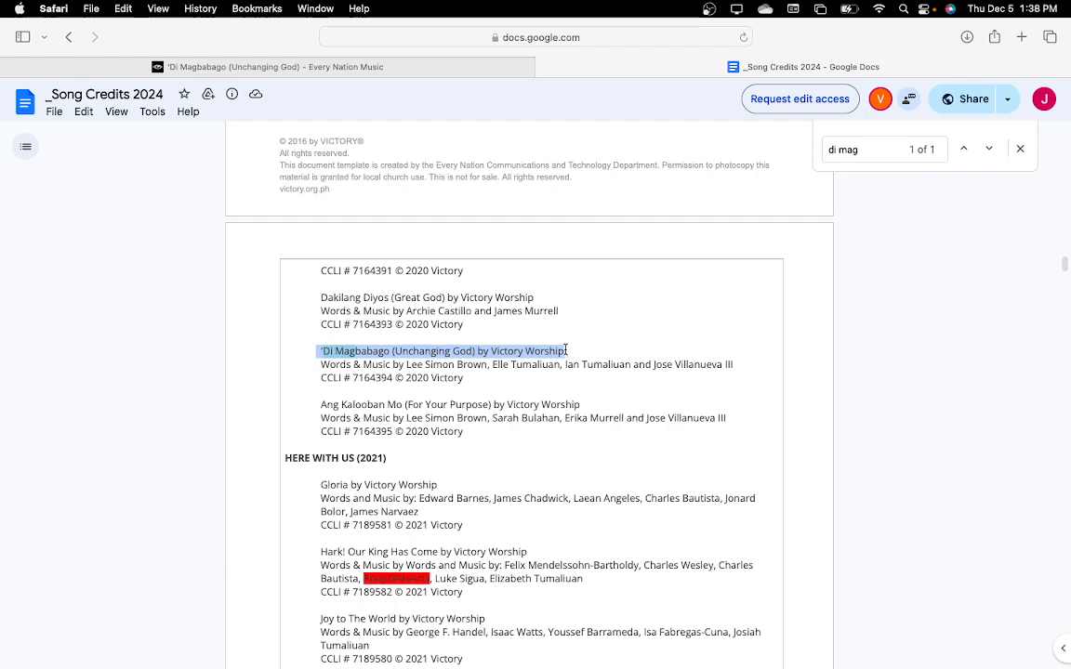
key(super+Tab)
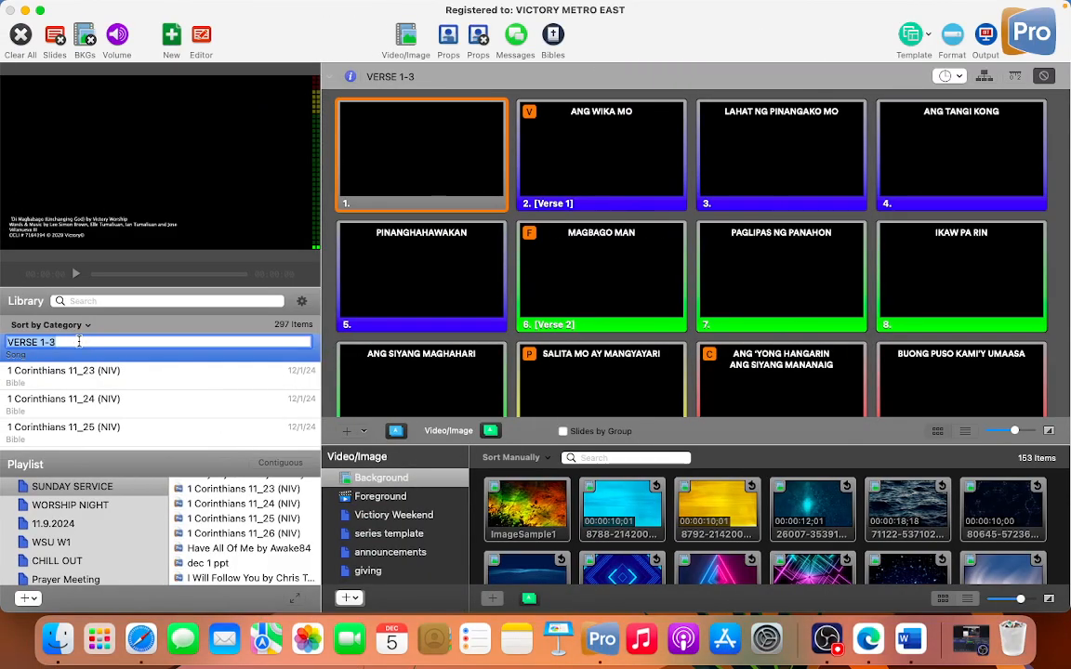
Step: Try to rename the library song to 'Di Magbabago (Unchanging God) by Victory Worship
key(super+v)
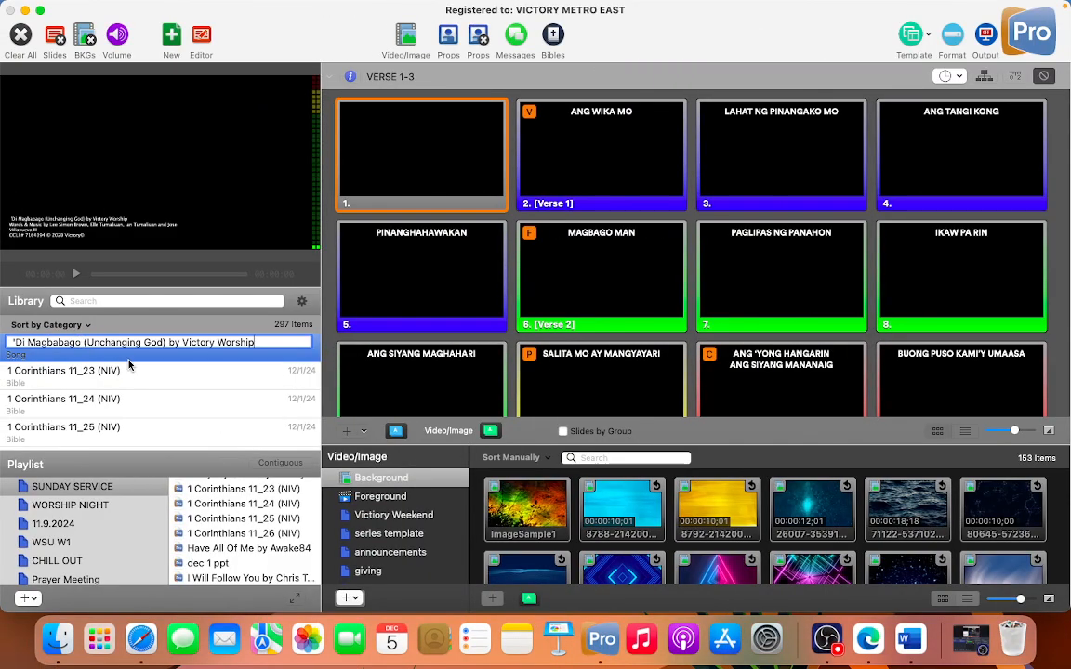
key(Return)
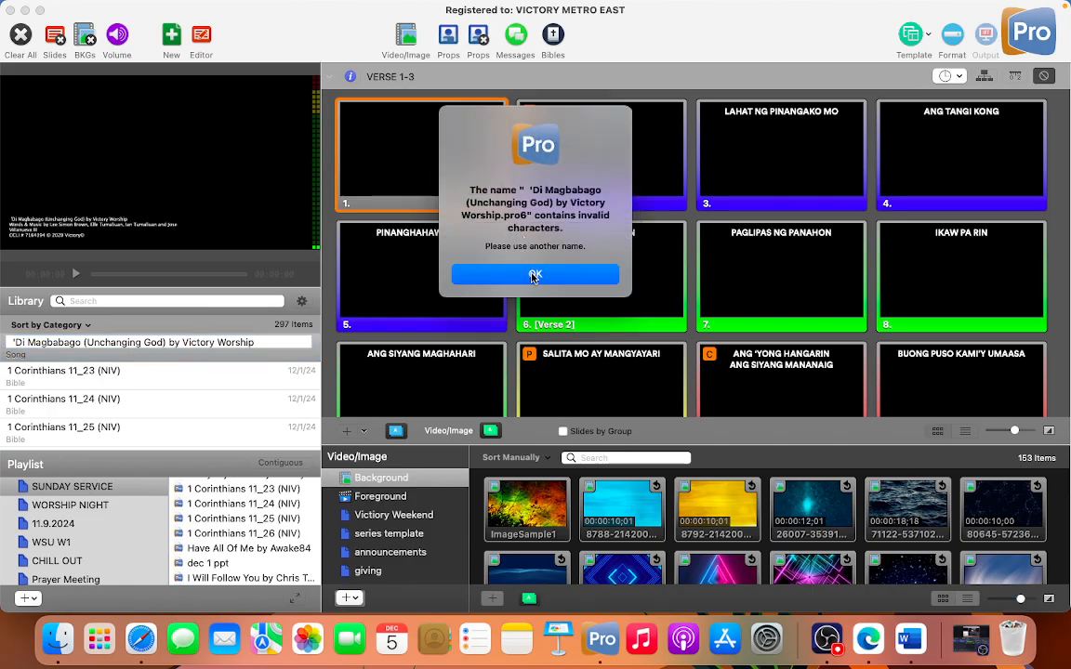
click(534, 275)
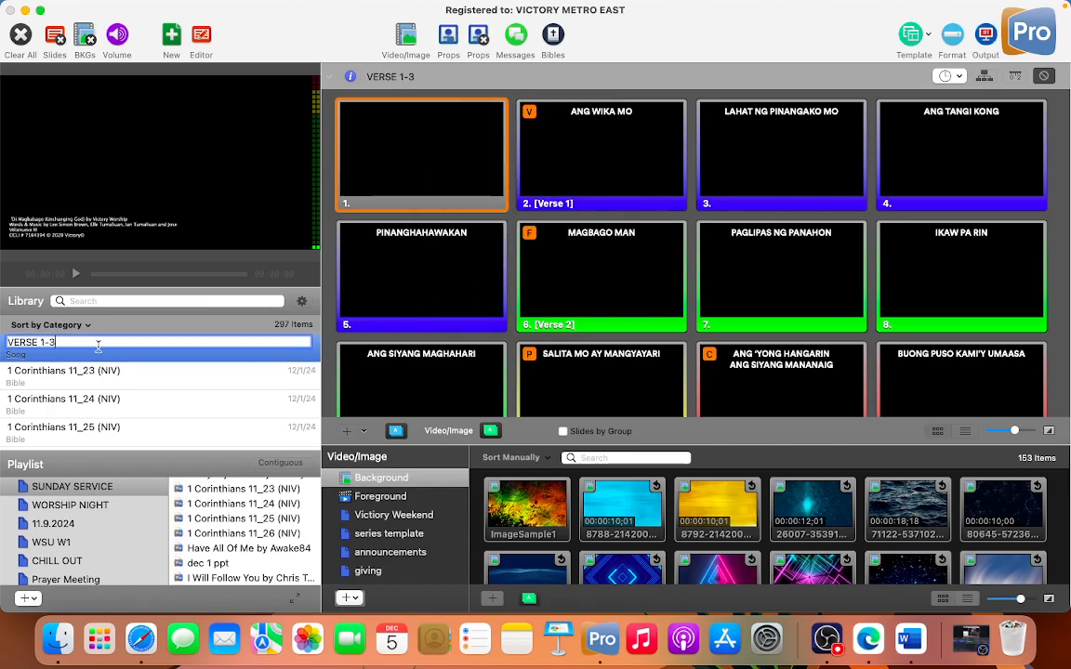
Step: Paste the copied title as the library song's name and replace its leading apostrophe with a typed one
key(super+v)
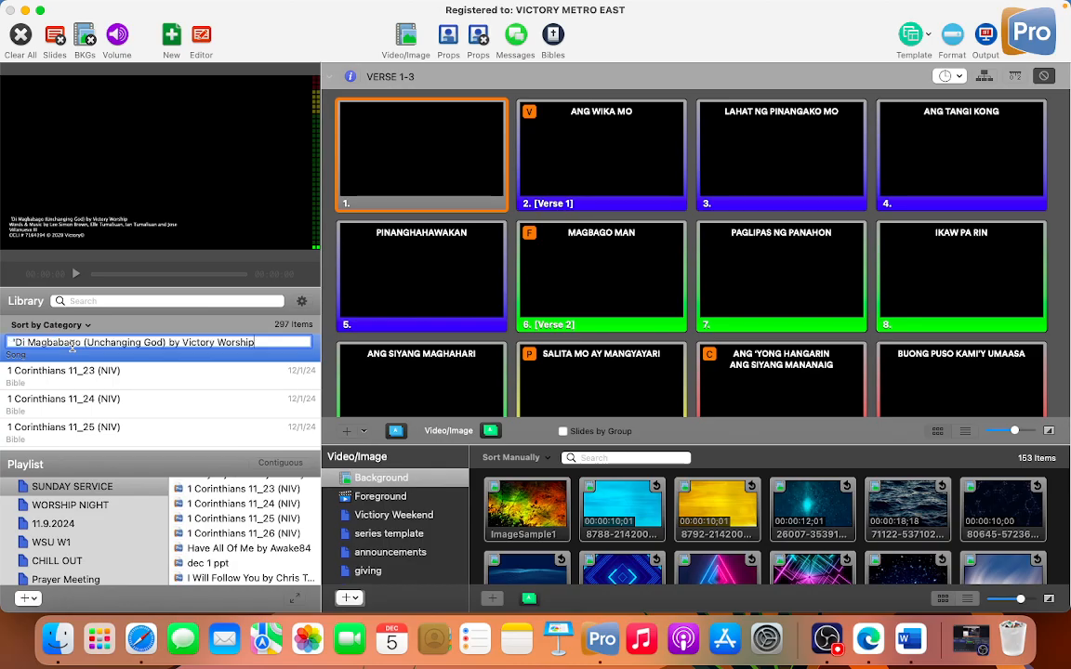
click(20, 342)
key(BackSpace)
key(BackSpace)
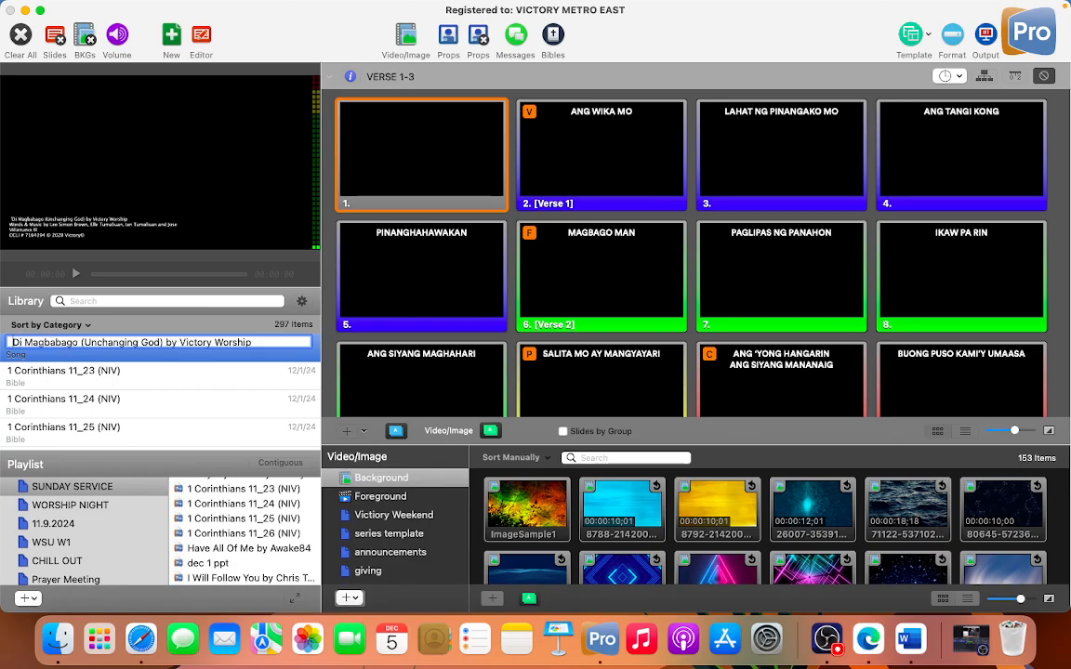
text(')
key(BackSpace)
text(')
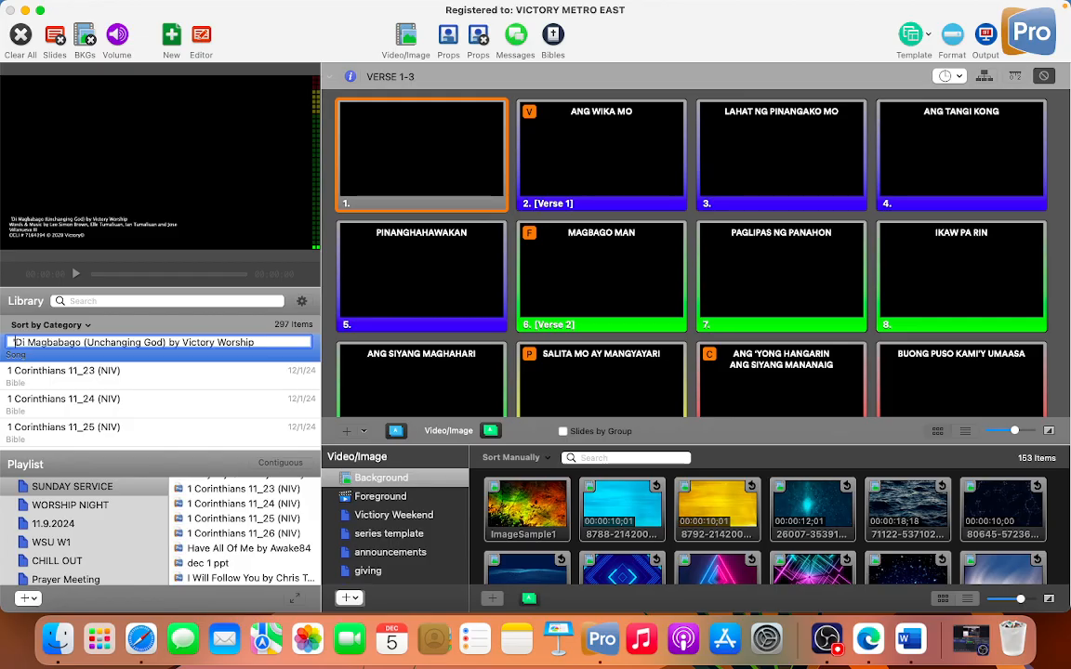
Step: Remove the parentheses and try to rename the library song to 'Di Magbabago Unchanging God by Victory Worship
key(Right)
key(Right)
key(Right)
key(Right)
key(Right)
key(Right)
key(Right)
key(Right)
key(Right)
key(Right)
key(Right)
key(Right)
key(Right)
key(Right)
key(BackSpace)
key(Right)
key(Right)
key(Right)
key(Right)
key(Right)
key(Right)
key(Right)
key(Right)
key(Right)
key(Right)
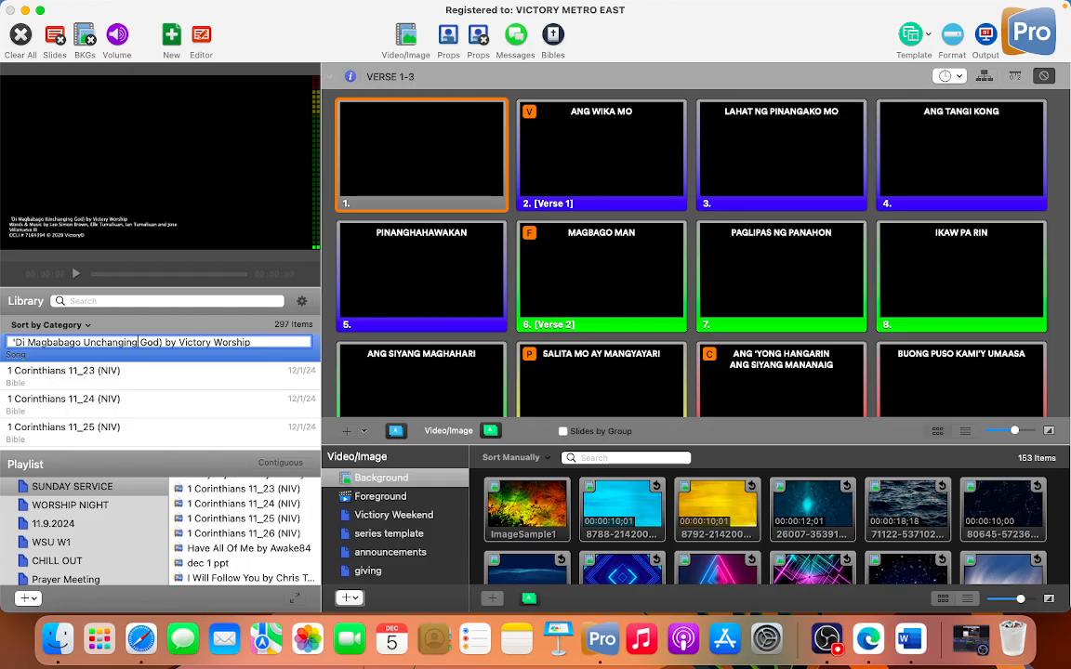
key(Right)
key(Right)
key(Right)
key(BackSpace)
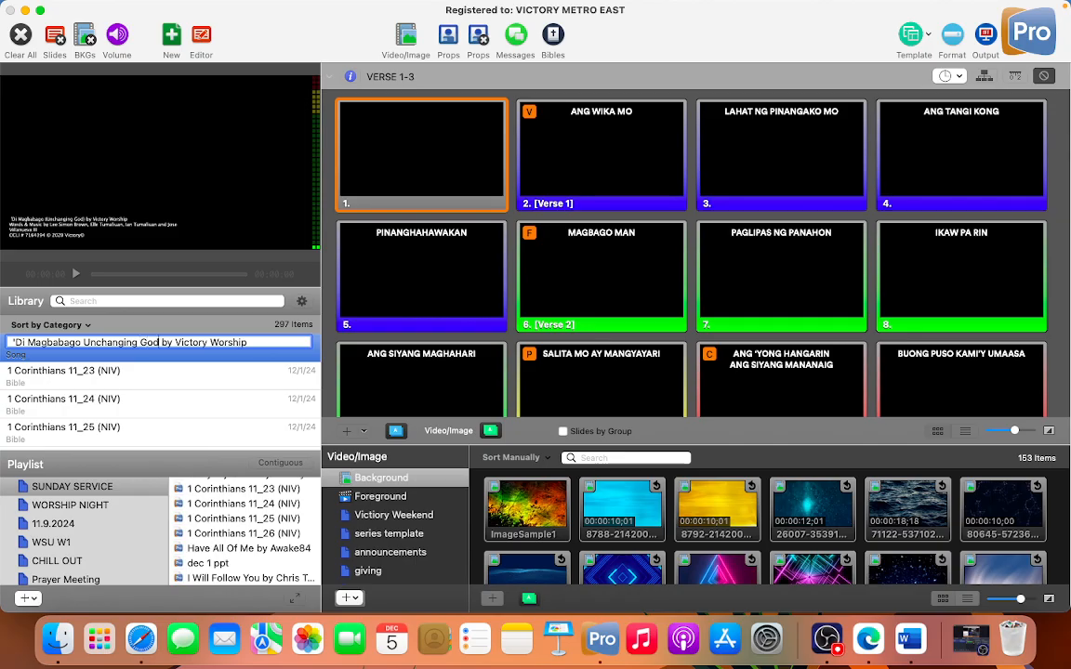
key(Return)
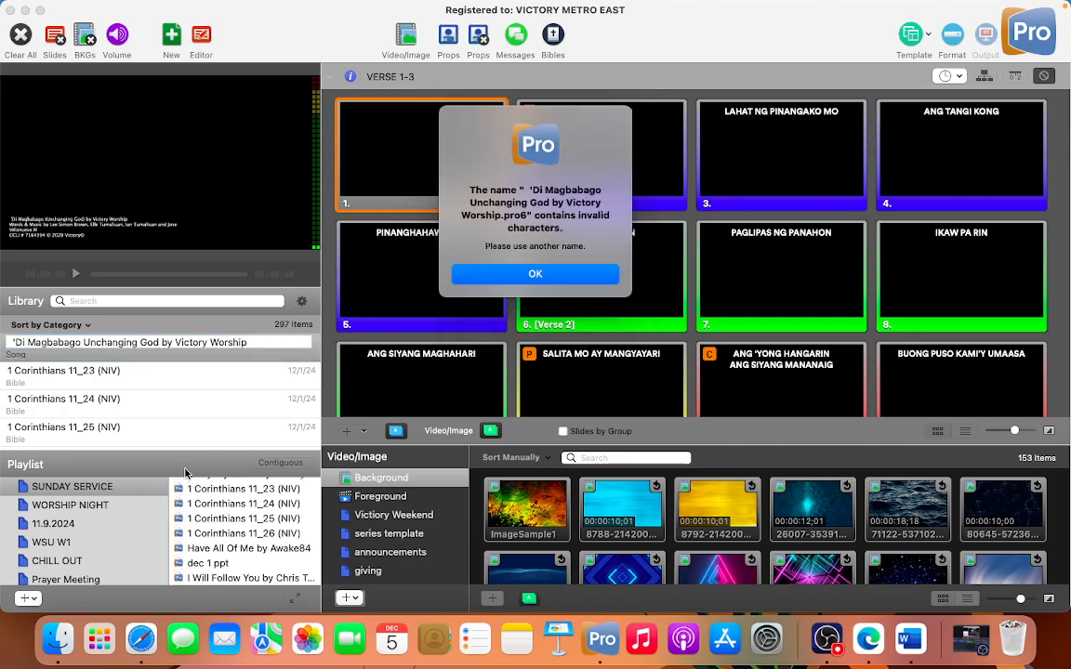
key(Return)
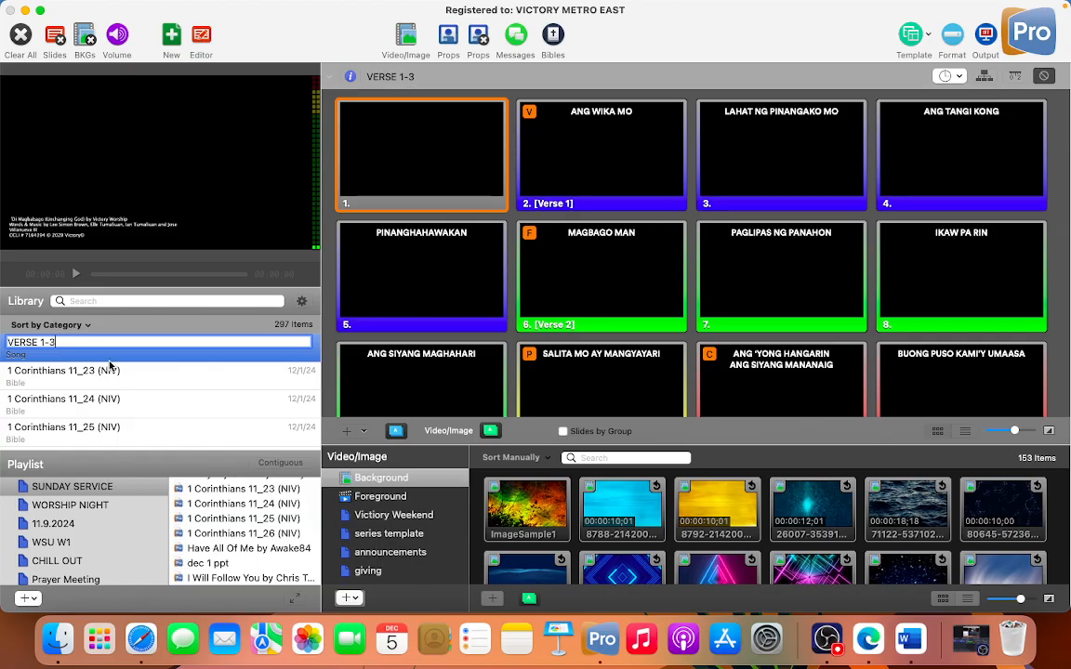
Step: Try to rename the library song without the apostrophe, as Di Magbabago (Unchanging God) by Victory Worship
key(super+v)
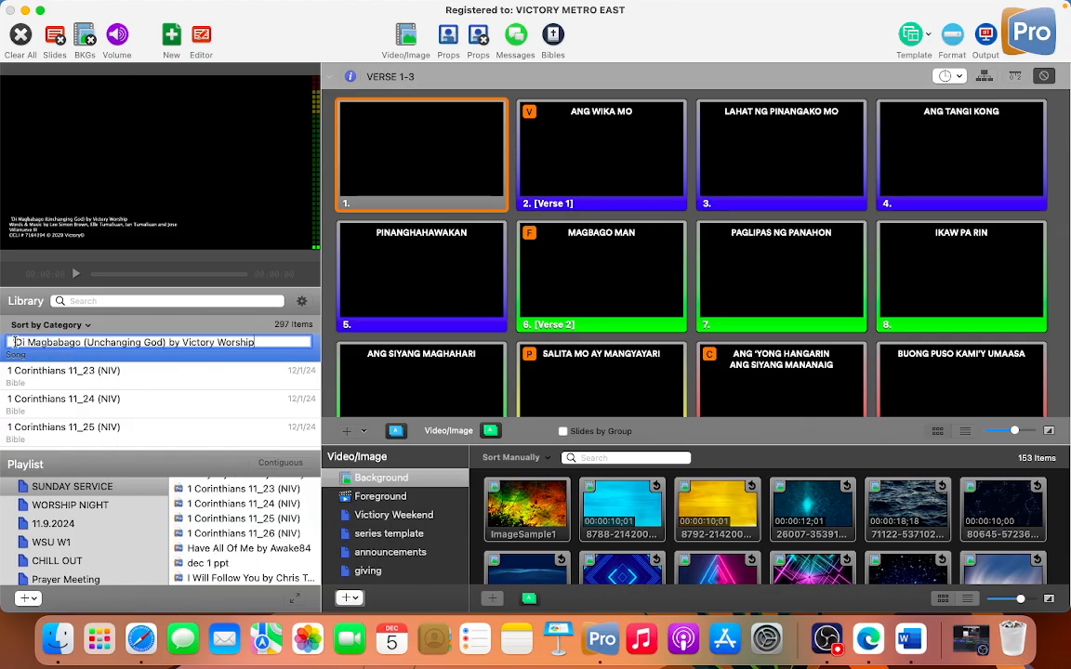
key(Delete)
key(Return)
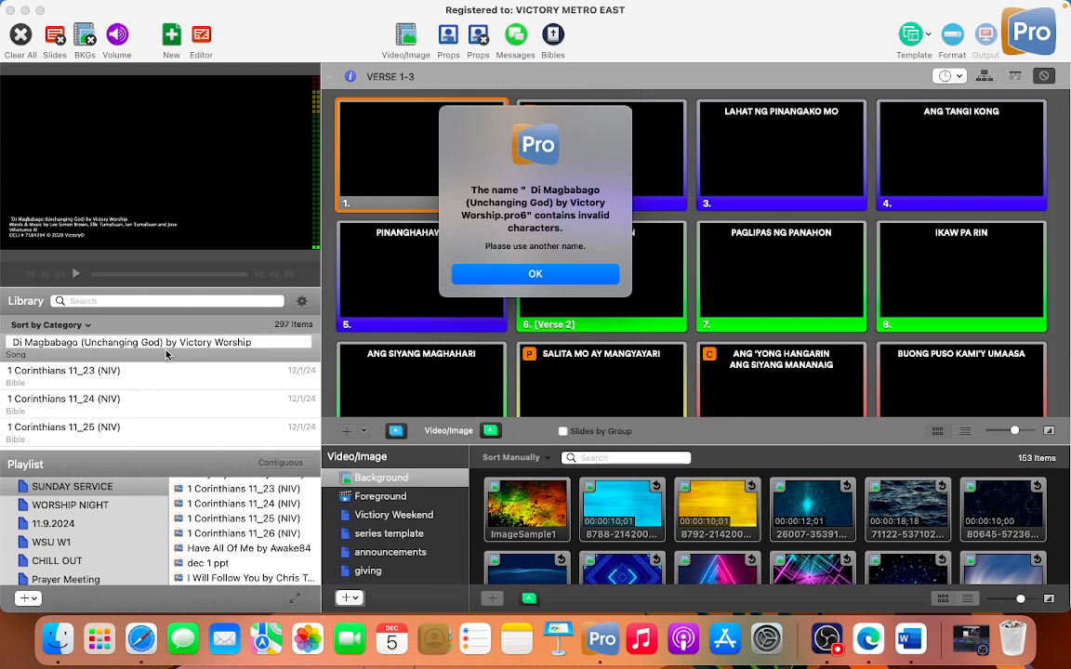
click(459, 271)
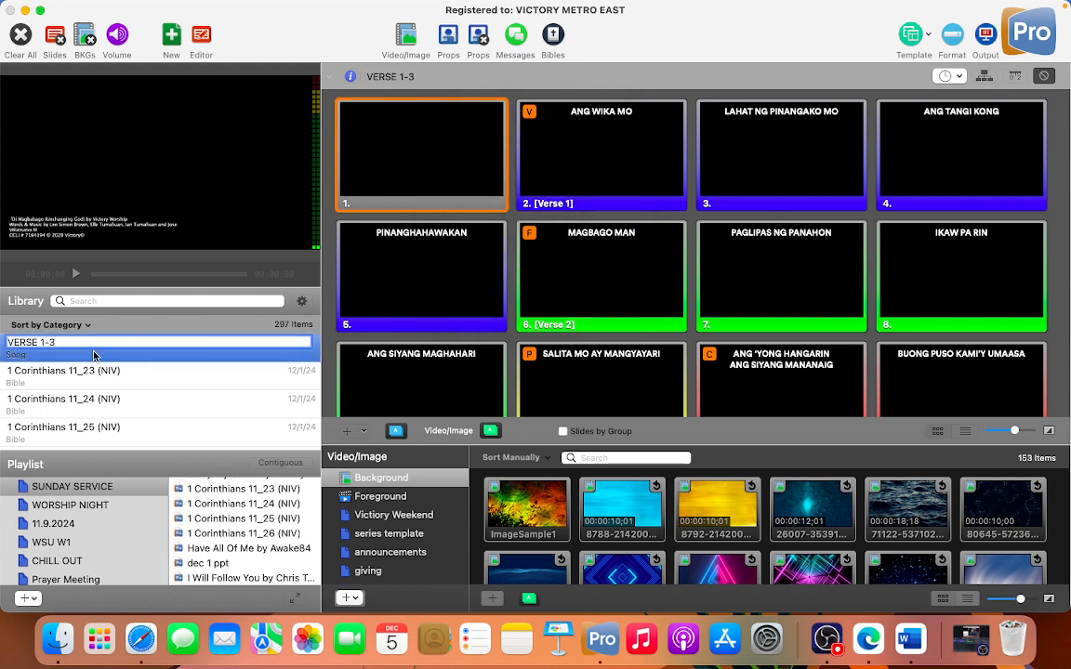
Step: Try to rename the library song to Di Magbabago by Victory Worship, without the apostrophe and the parenthesized English title
key(super+v)
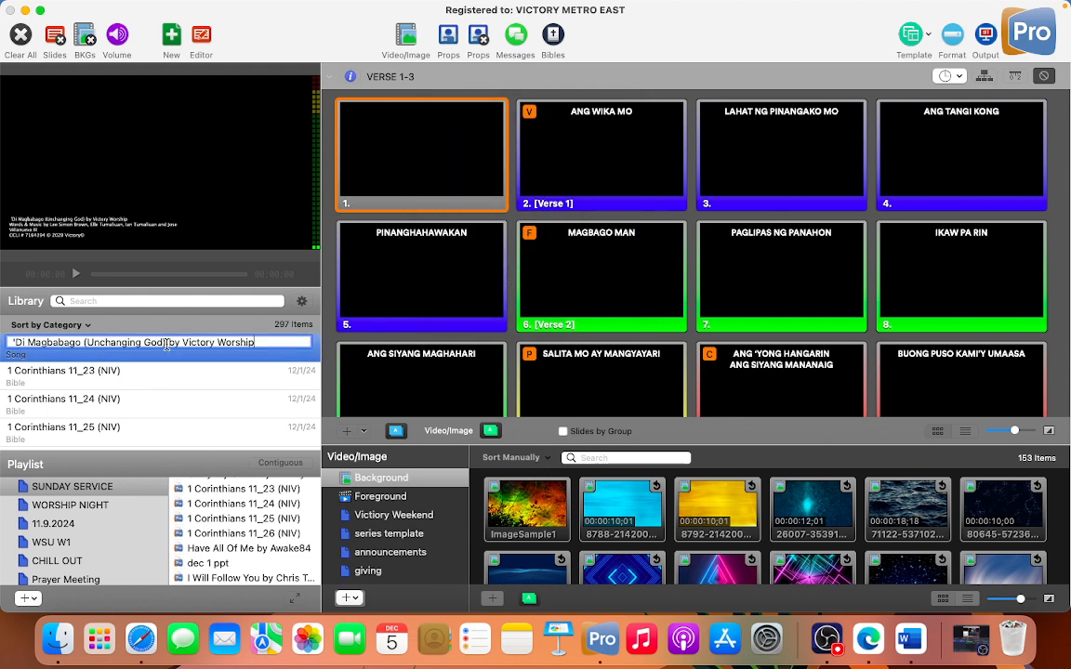
drag(166, 342, 84, 343)
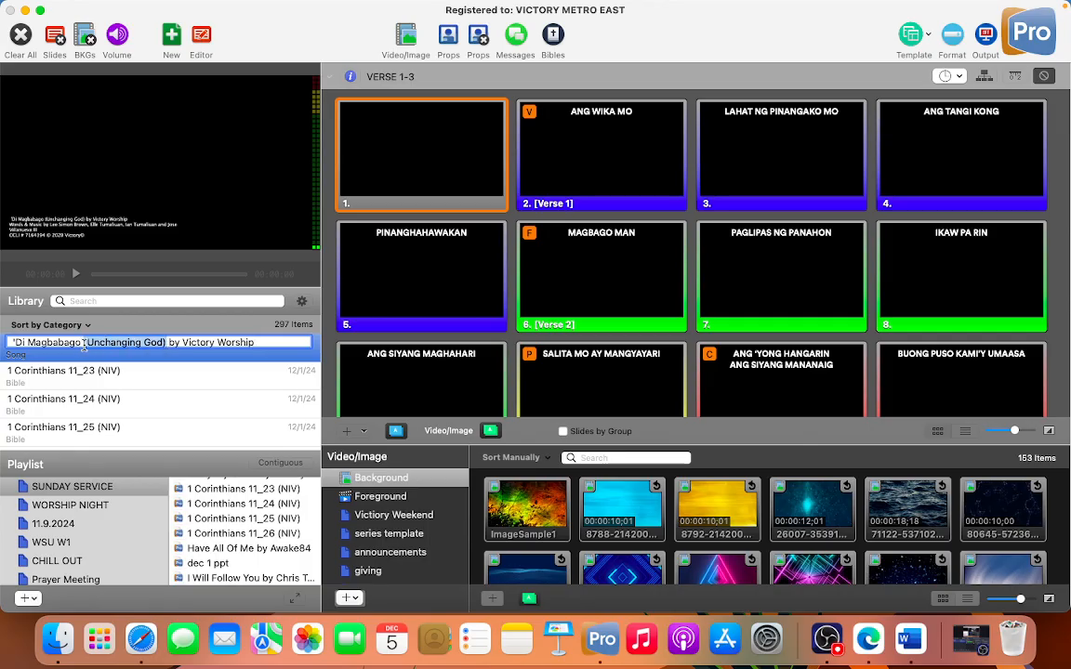
key(BackSpace)
key(BackSpace)
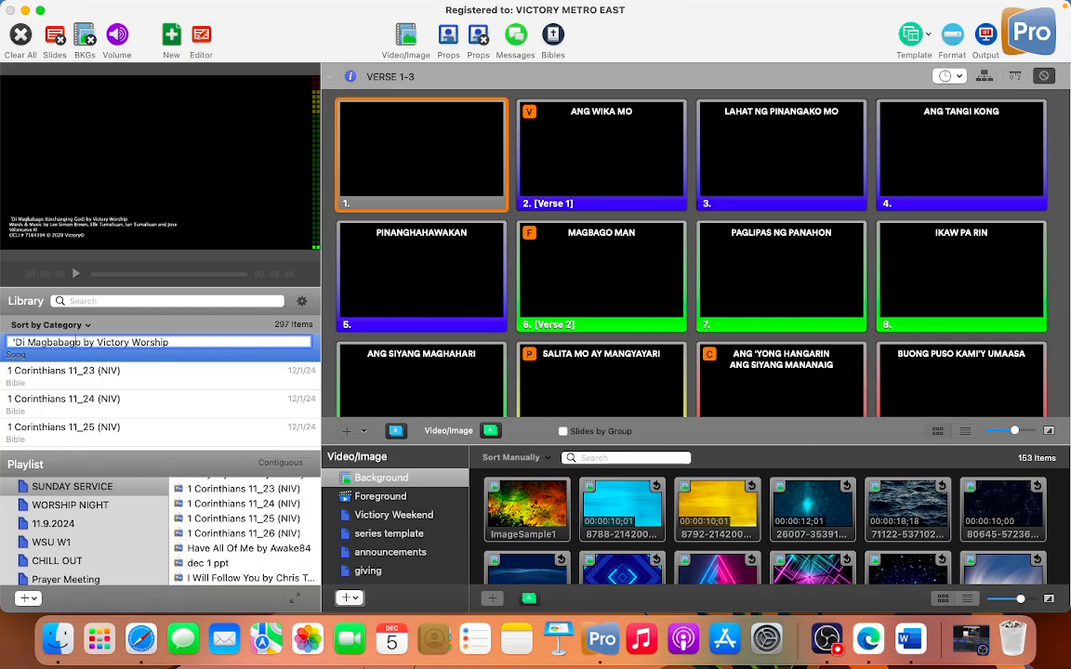
key(Left)
key(Left)
key(Left)
key(Left)
key(Left)
key(Left)
key(Left)
key(Left)
key(Left)
key(Left)
key(Left)
key(BackSpace)
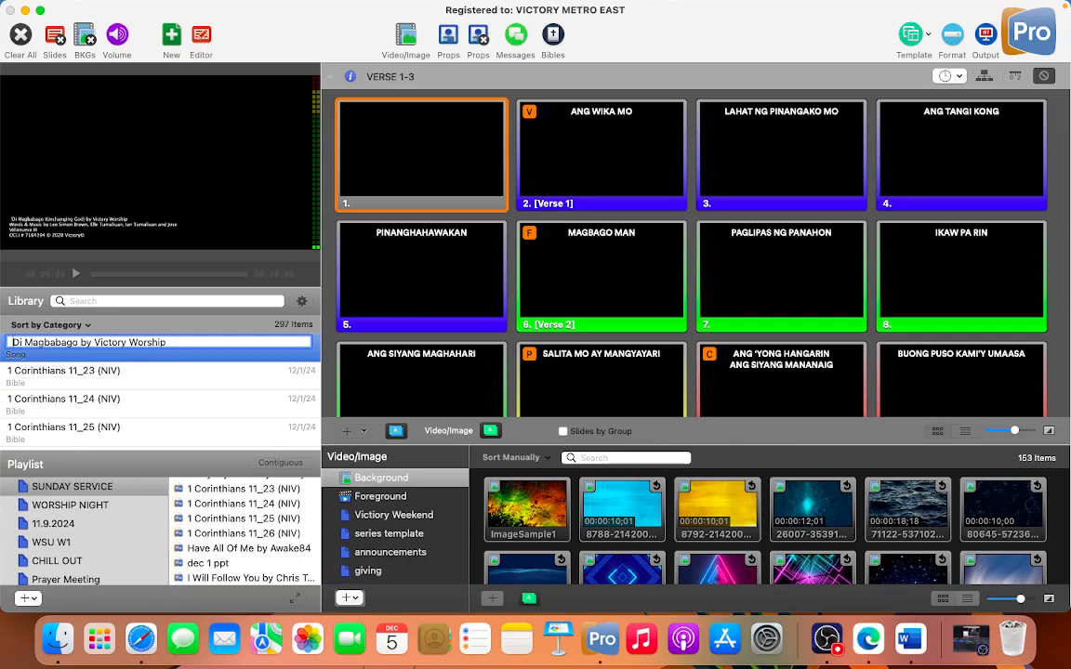
key(Return)
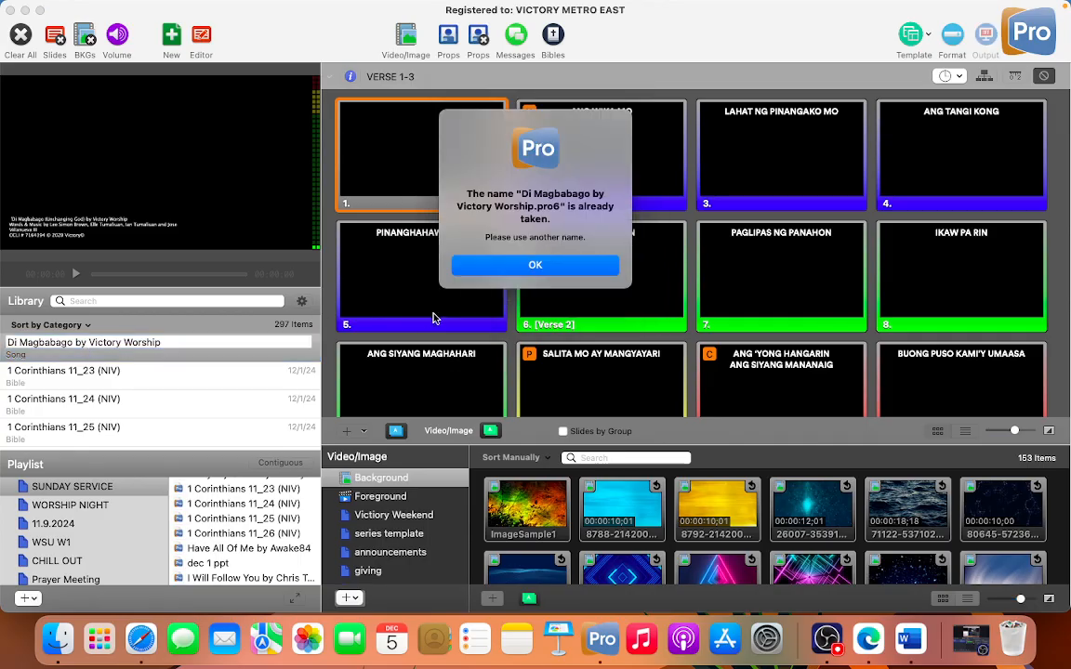
click(493, 267)
Step: Try to rename the library song to Di Magbabago 2 by Victory Worship
key(super+a)
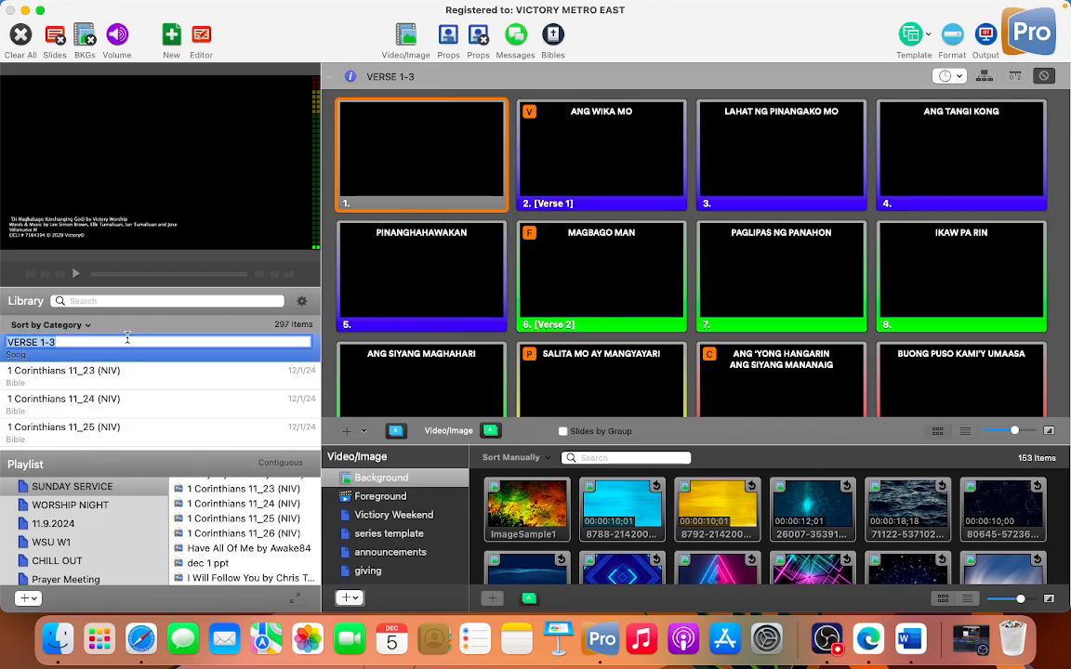
text('Di Magbabago (Unchanging God) by Victory Worship)
drag(170, 343, 84, 346)
key(BackSpace)
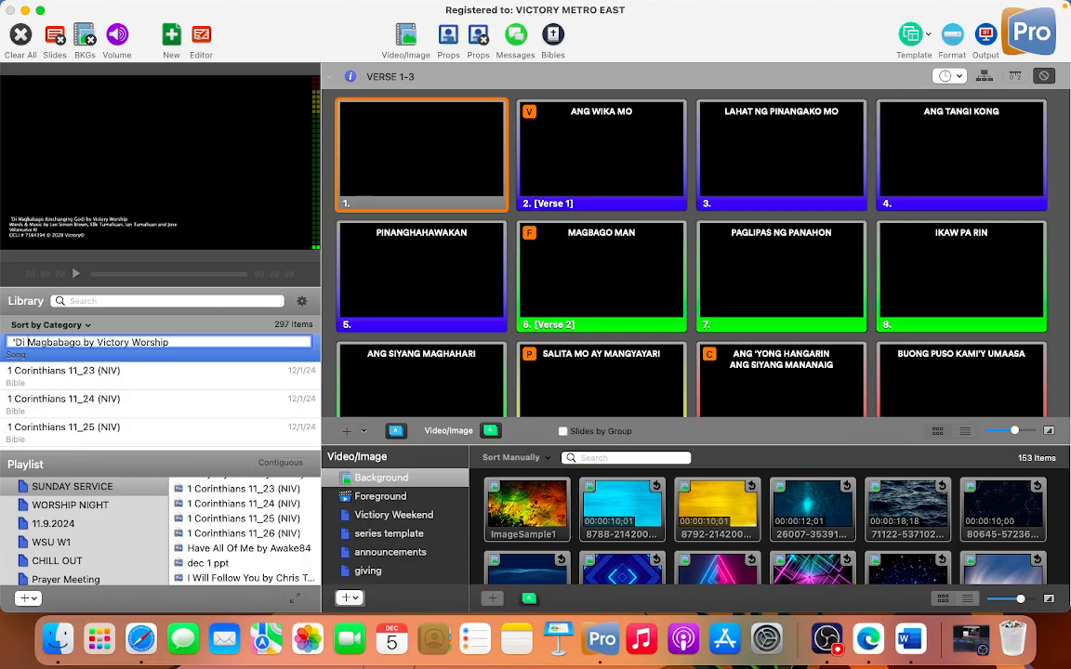
key(BackSpace)
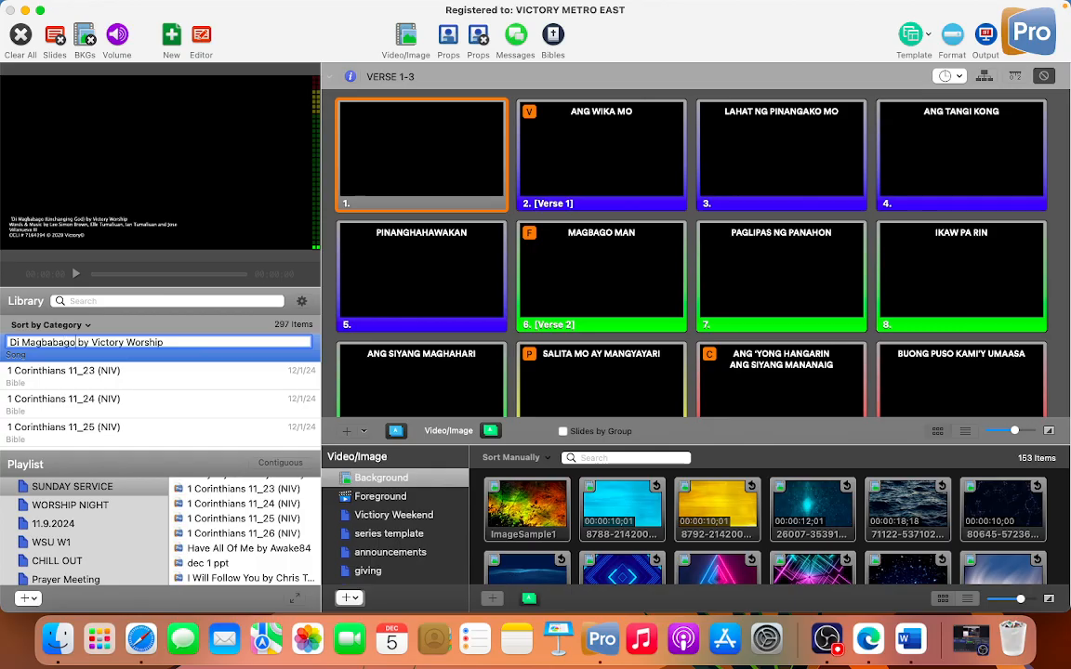
click(75, 342)
text(2)
key(Return)
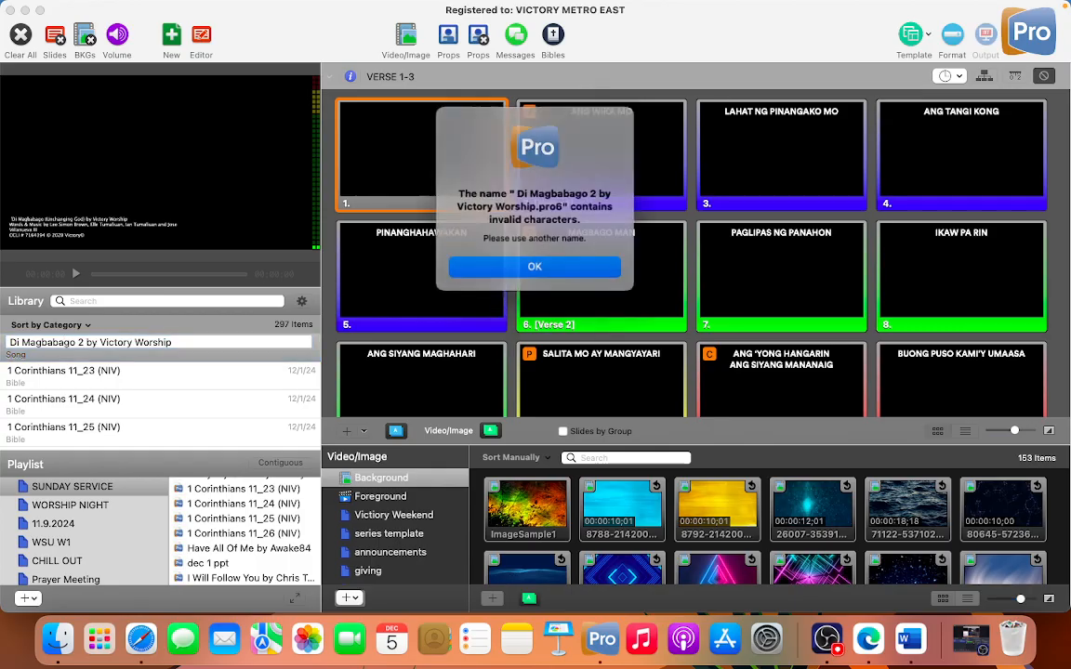
click(534, 266)
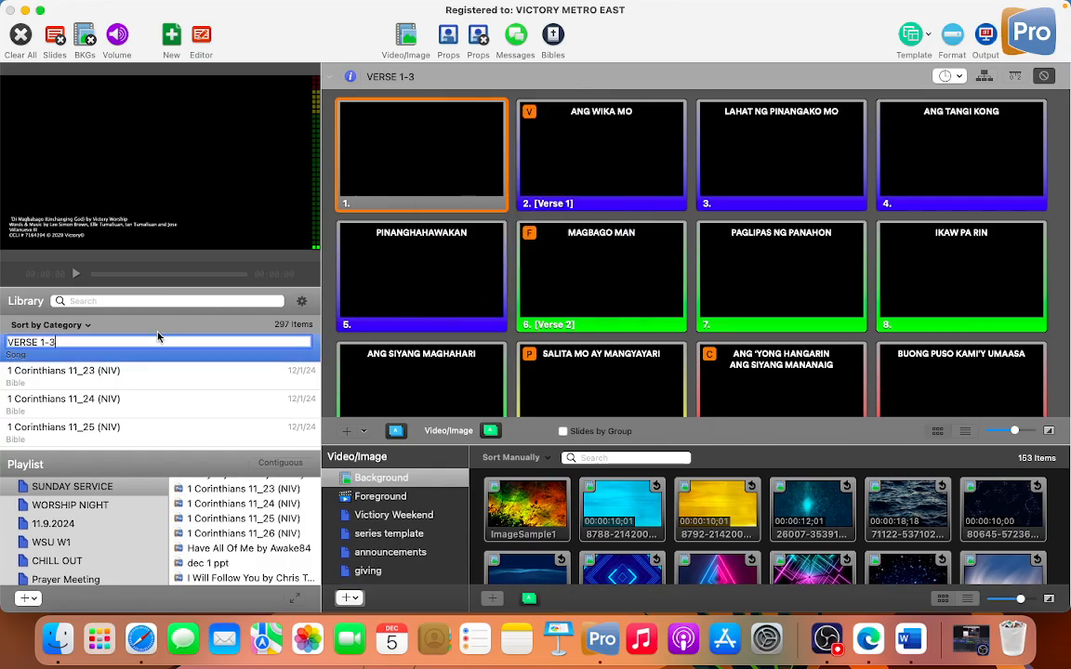
Step: Rename the library song to Di Magbabago (Unchanging God) by Victory Worship, without the leading apostrophe
text('Di Magbabago (Unchanging God) by Victory Worship)
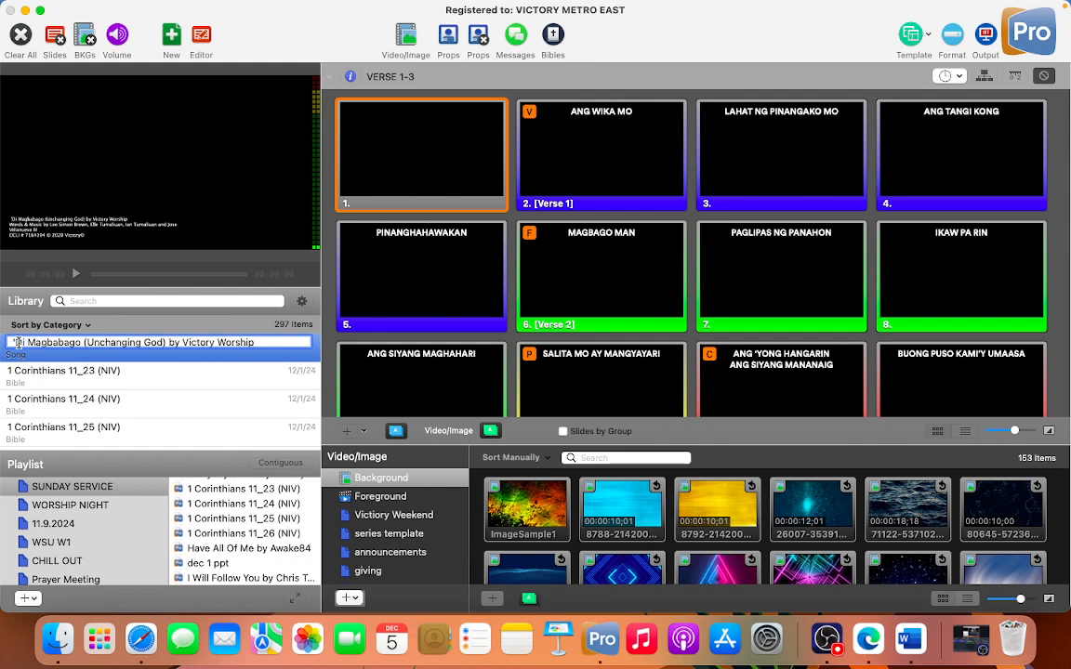
click(18, 342)
key(BackSpace)
key(BackSpace)
key(BackSpace)
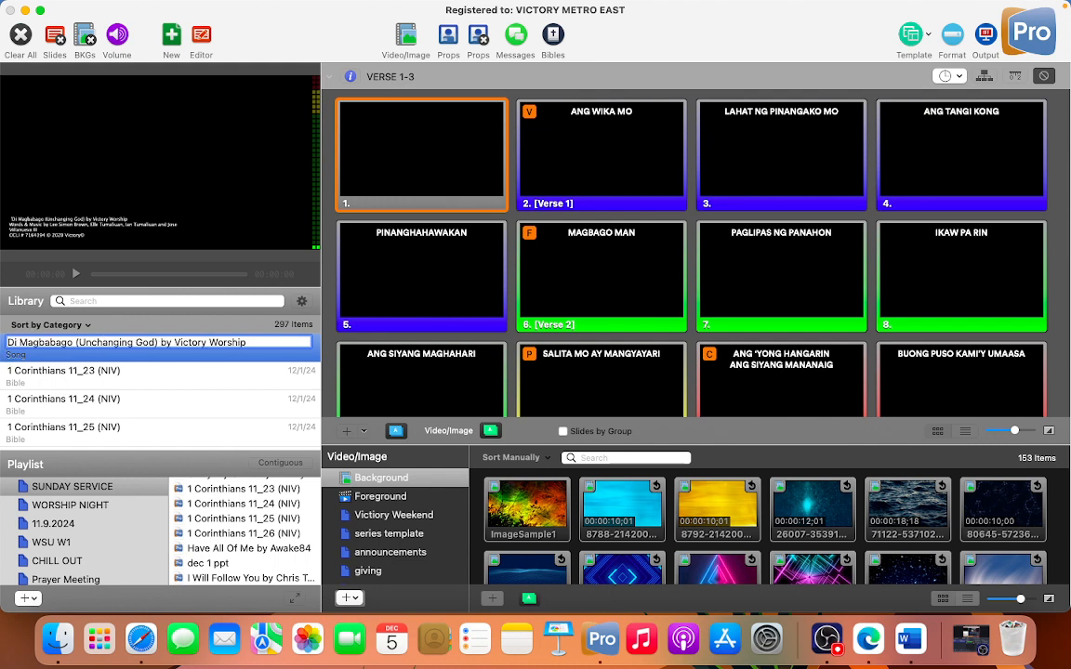
key(Return)
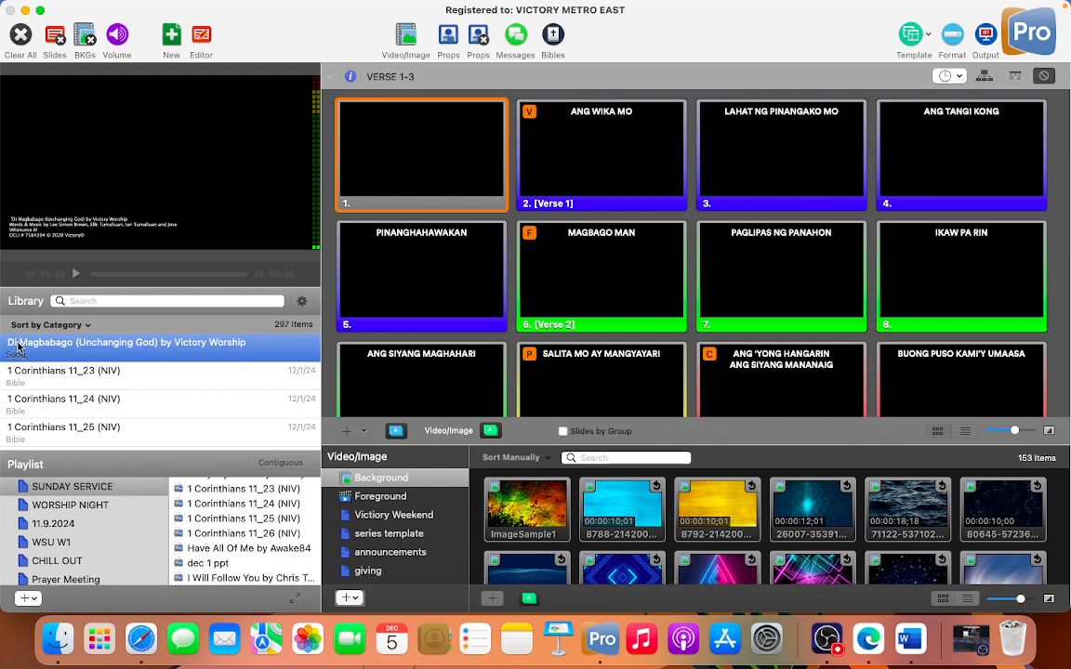
Step: Search the library for "di mag" and open Di Magbabago (Unchanging God) by Victory Worship
click(89, 371)
scroll(92, 355, down, 1)
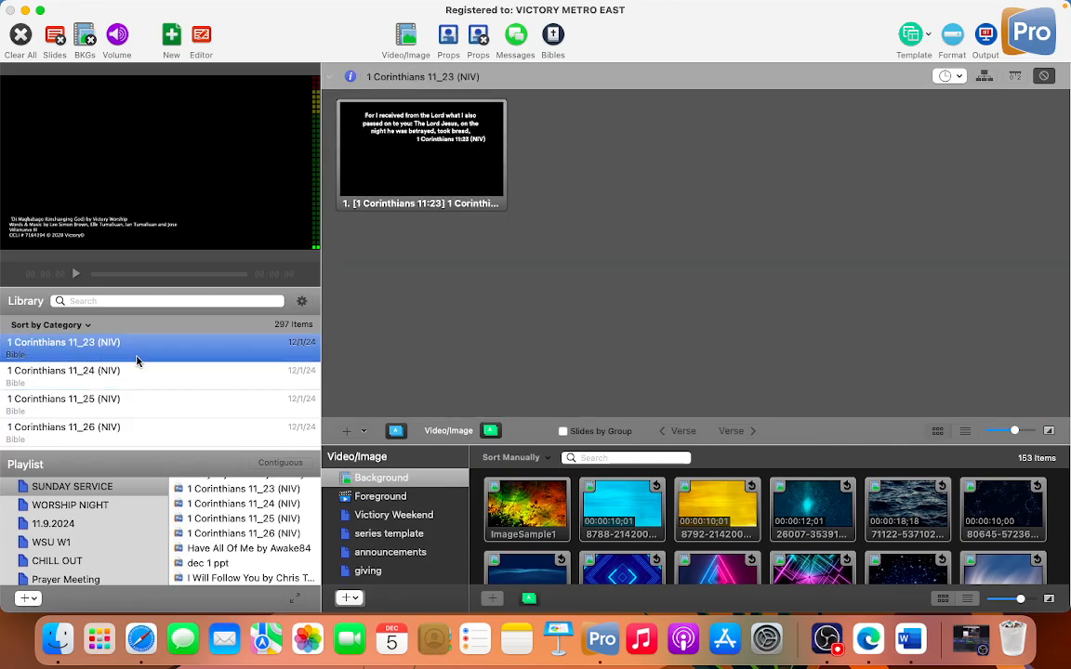
click(146, 307)
text(di mag)
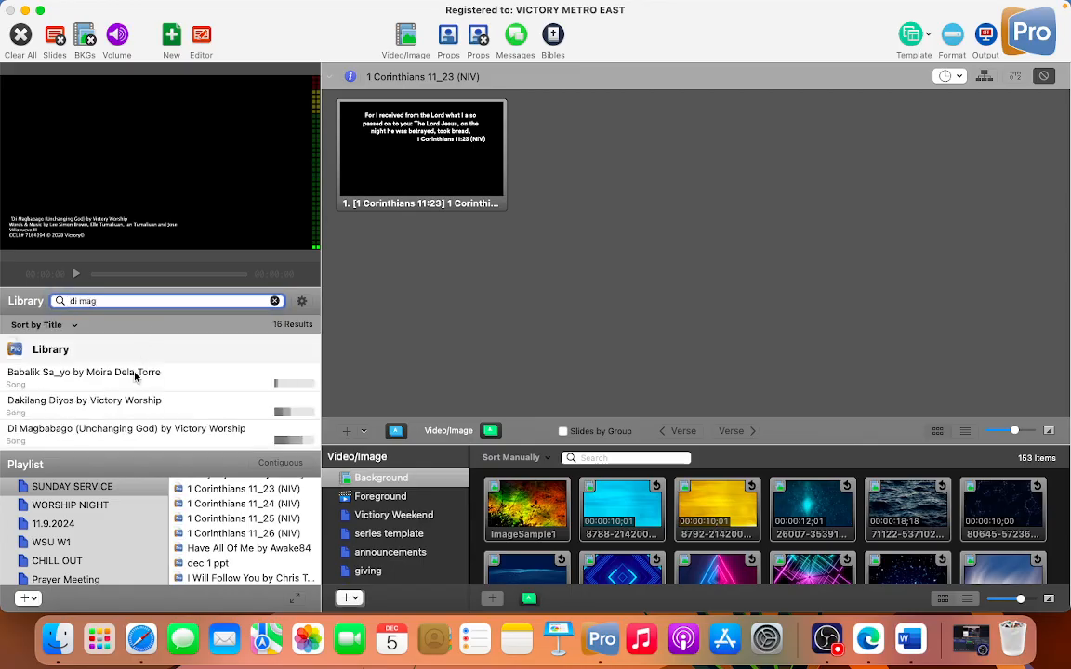
scroll(119, 391, down, 2)
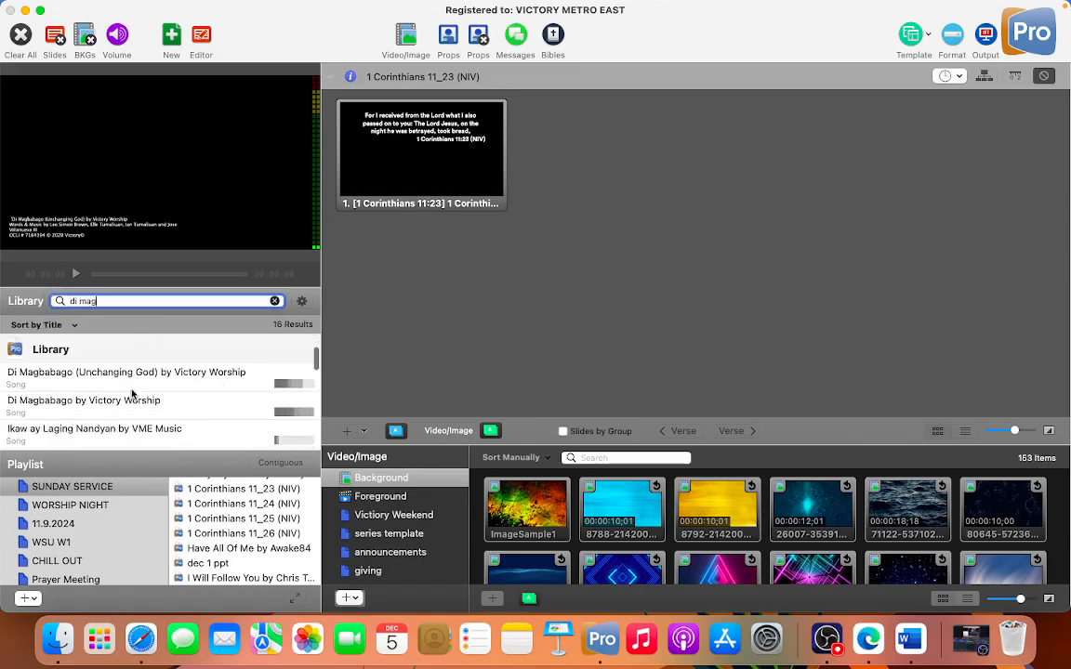
click(119, 384)
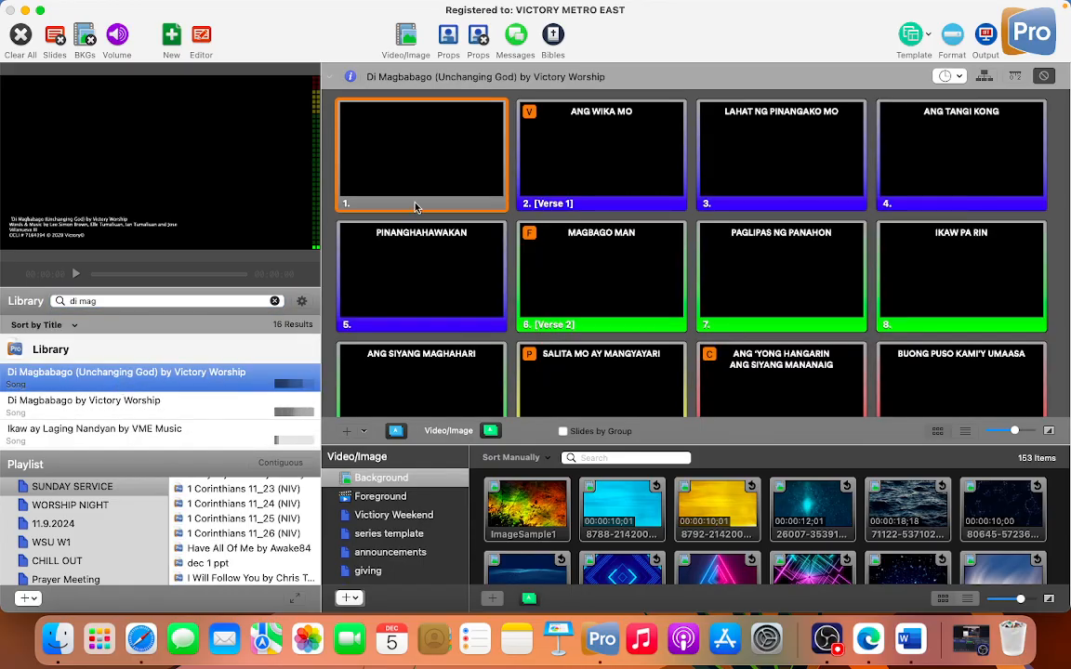
click(620, 510)
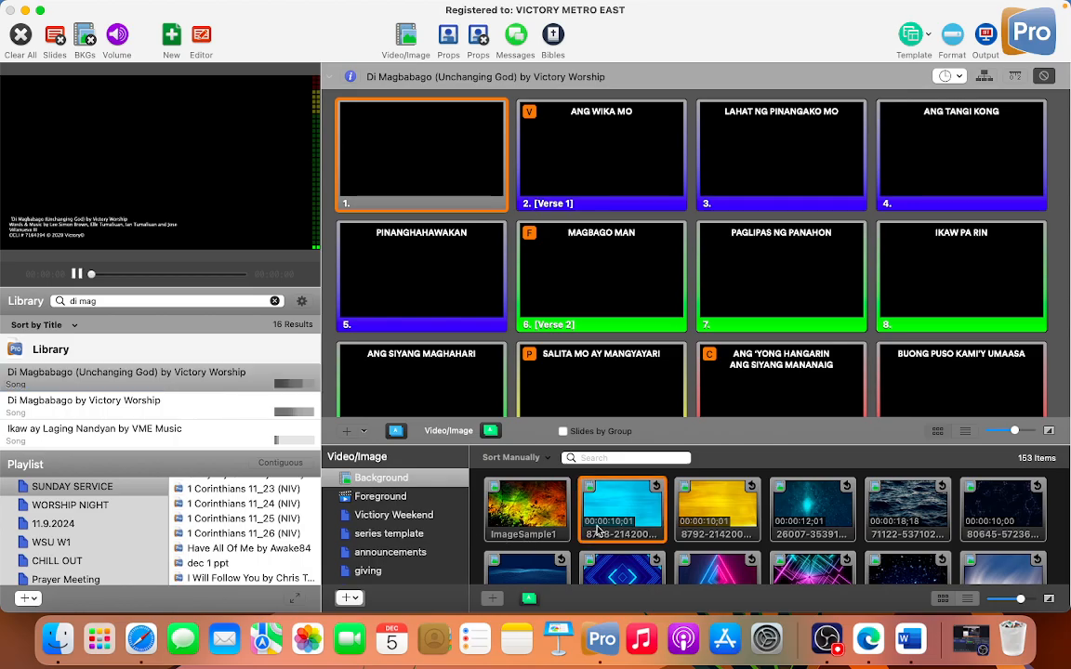
drag(621, 509, 488, 239)
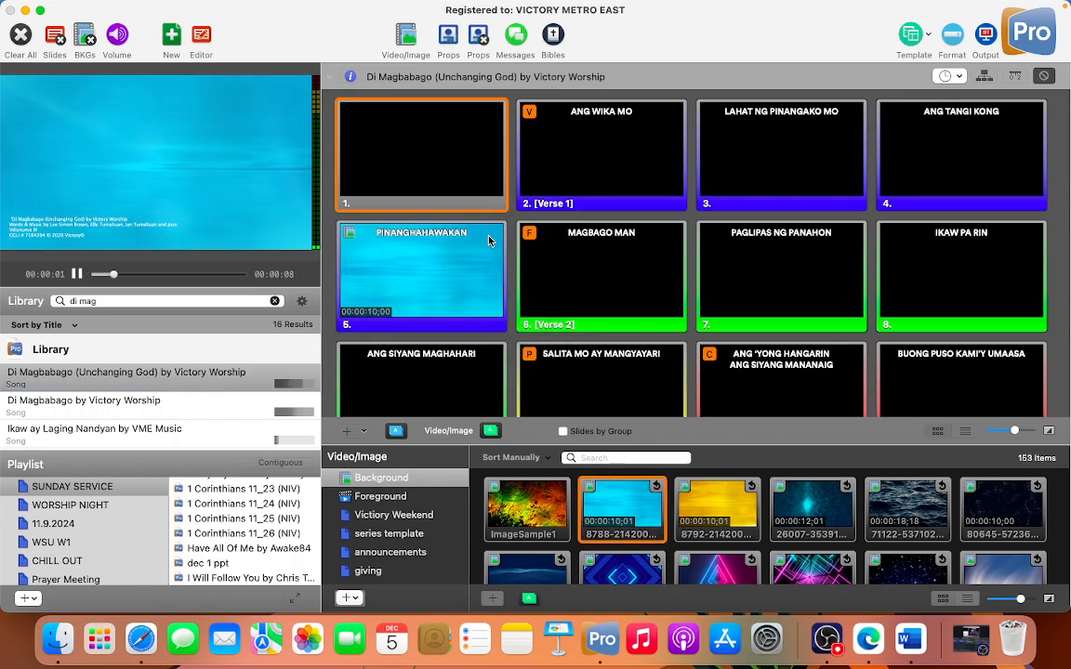
key(super+z)
drag(621, 510, 430, 163)
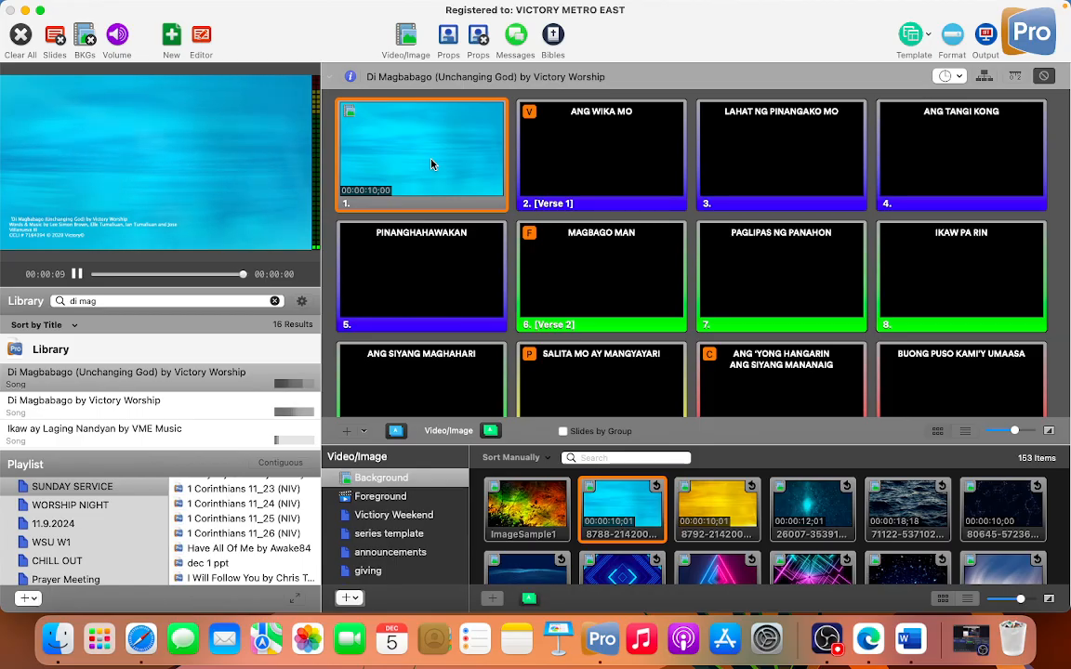
mouse_move(798, 5)
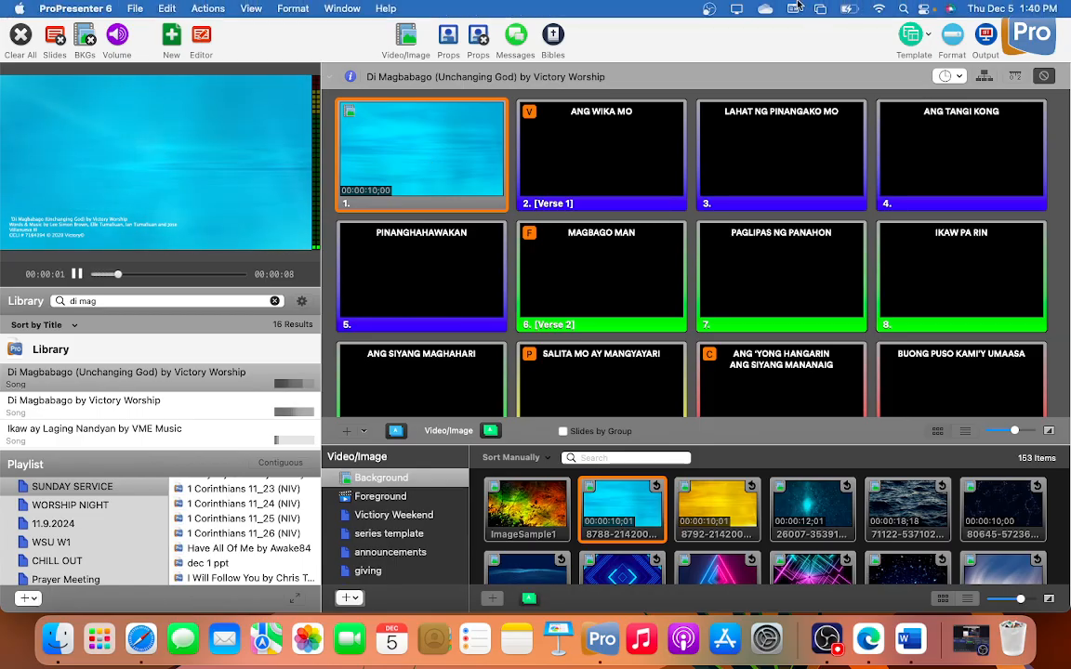